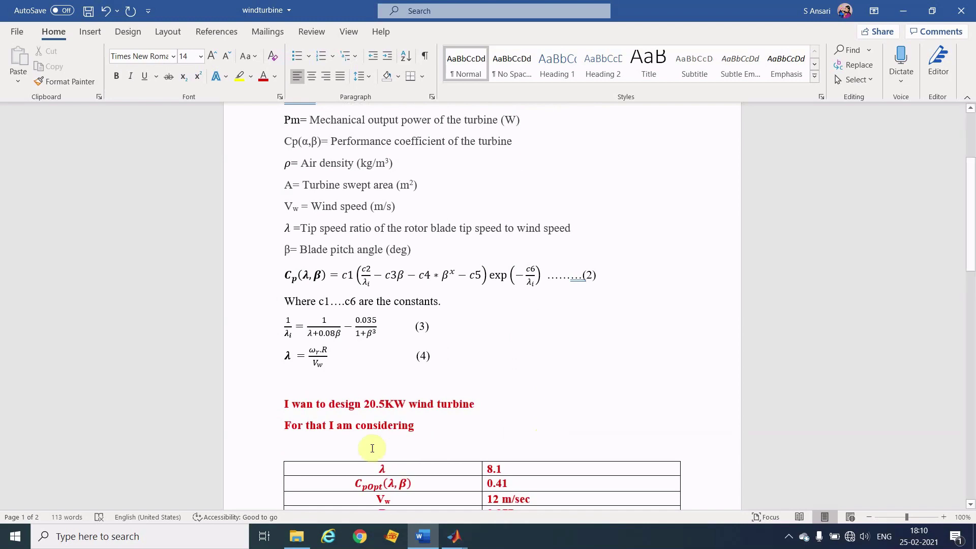
Step: Examine the 20.5 kW turbine parameter table and the tip speed ratio equation (4) in the document
scroll(578, 423, down, 3)
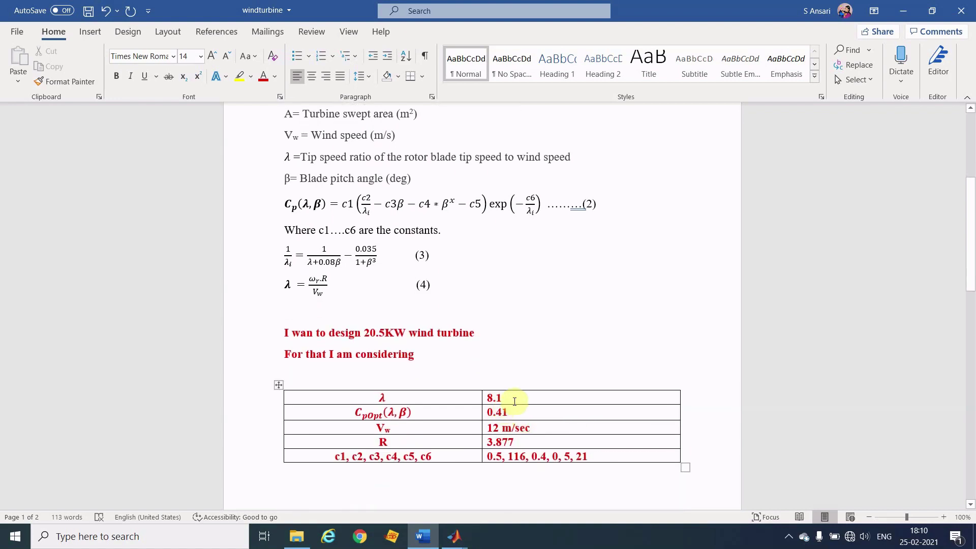
click(553, 341)
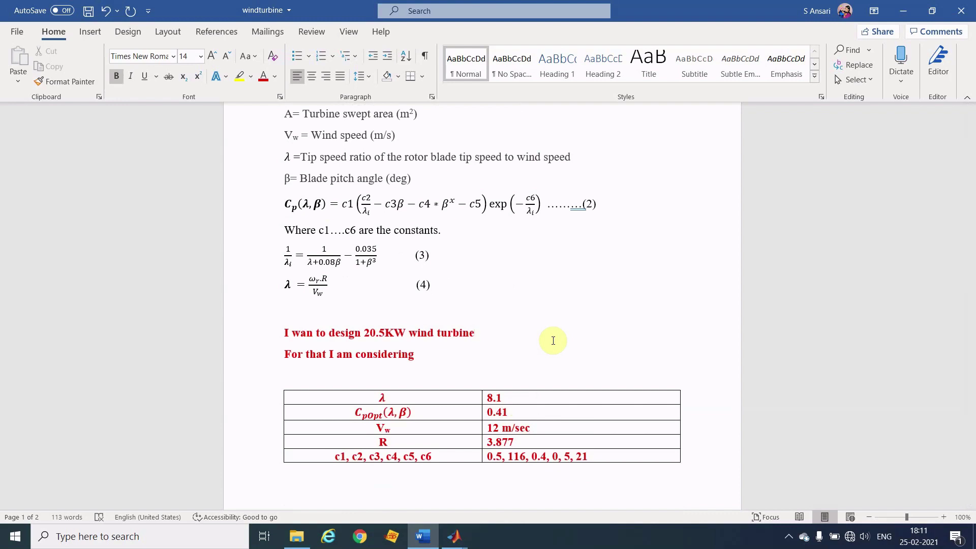
click(516, 415)
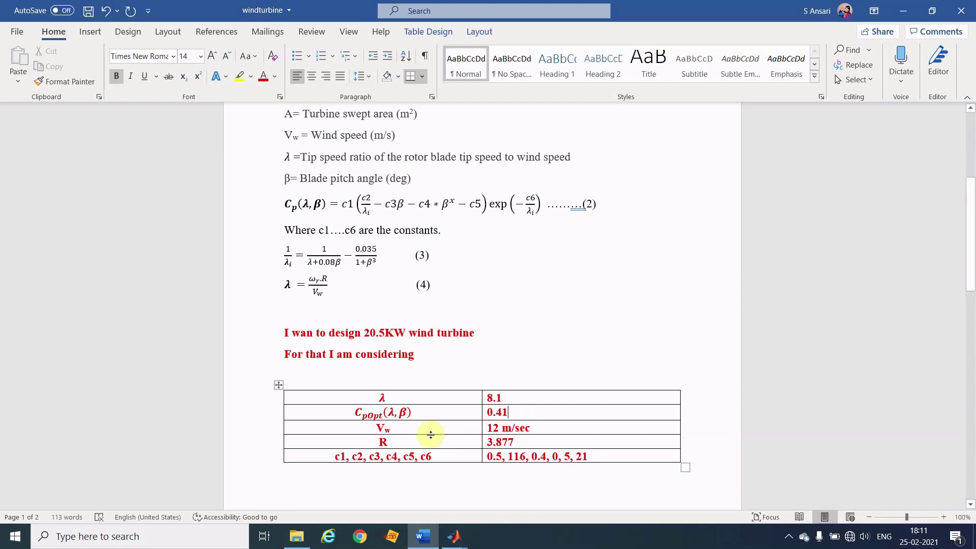
click(402, 430)
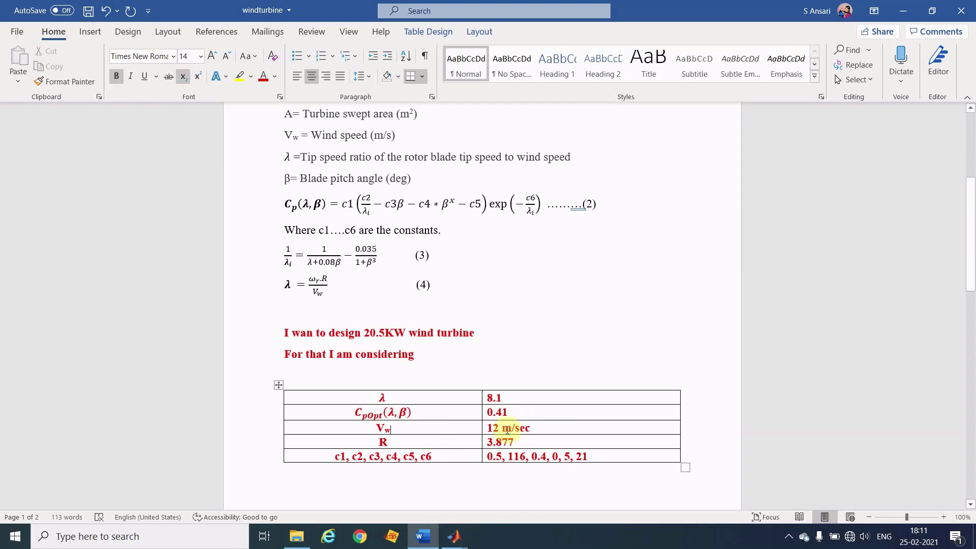
click(540, 430)
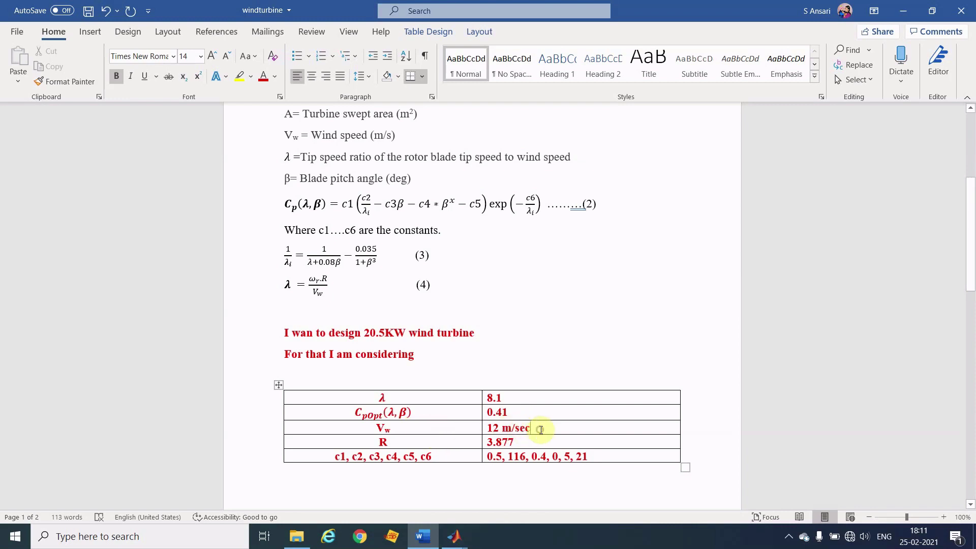
click(460, 445)
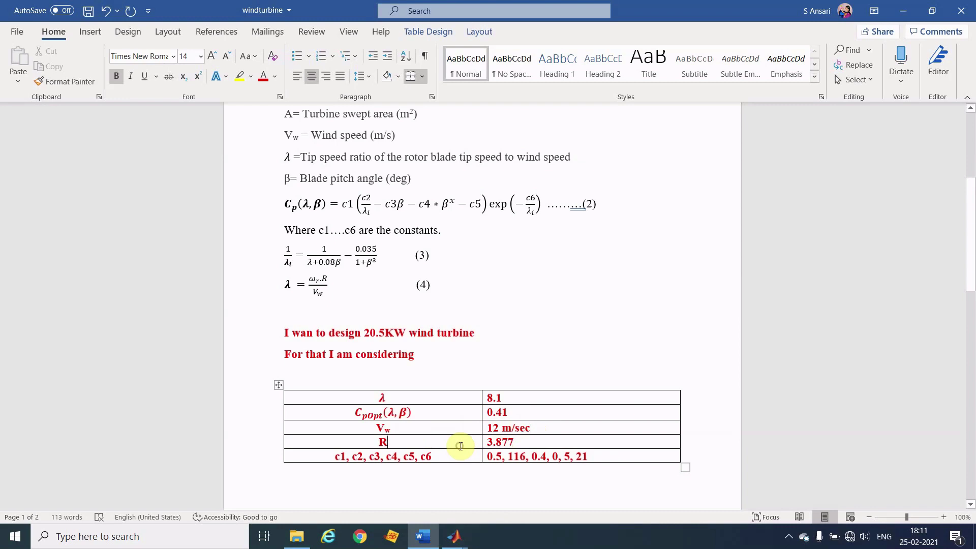
click(527, 443)
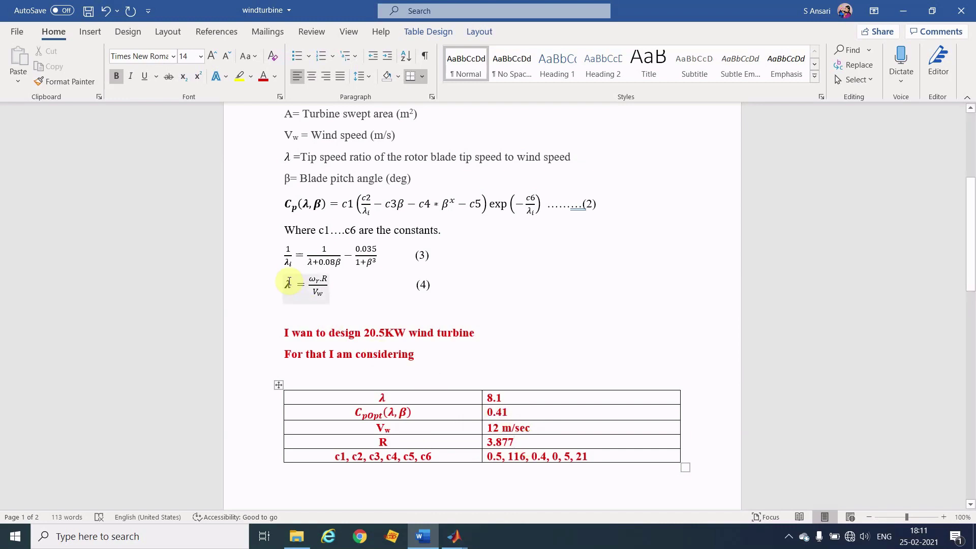
click(324, 294)
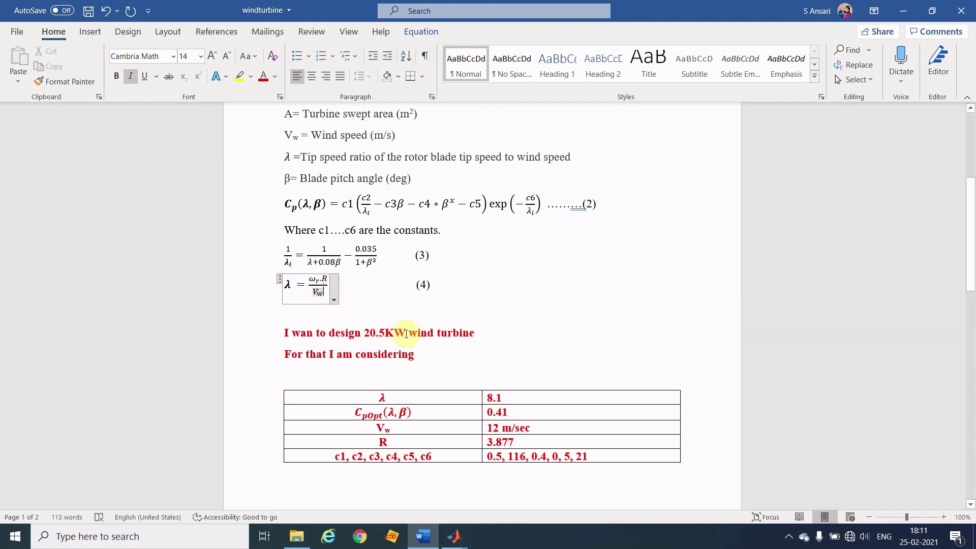
click(563, 345)
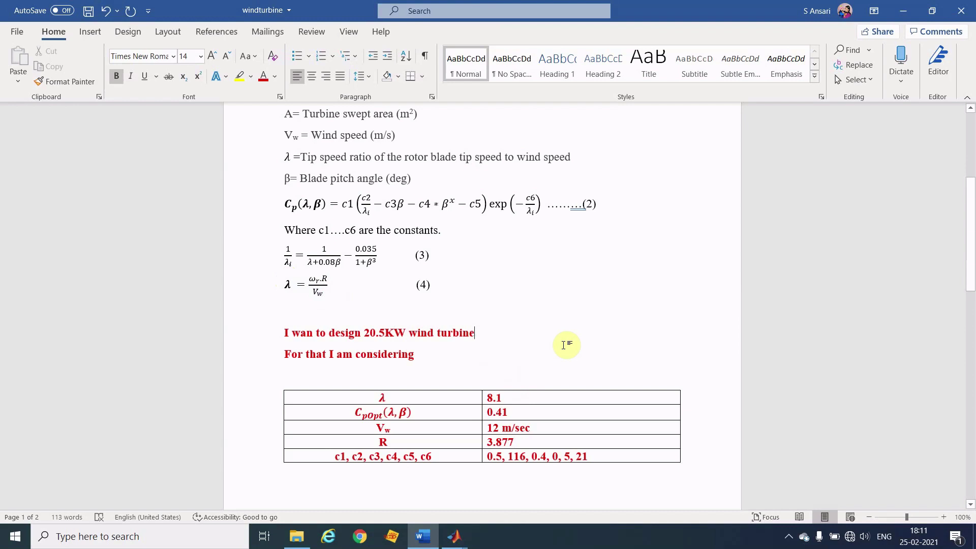
Step: Add the value "=1.225" to the end of the air density line in the list of variables
scroll(565, 345, up, 5)
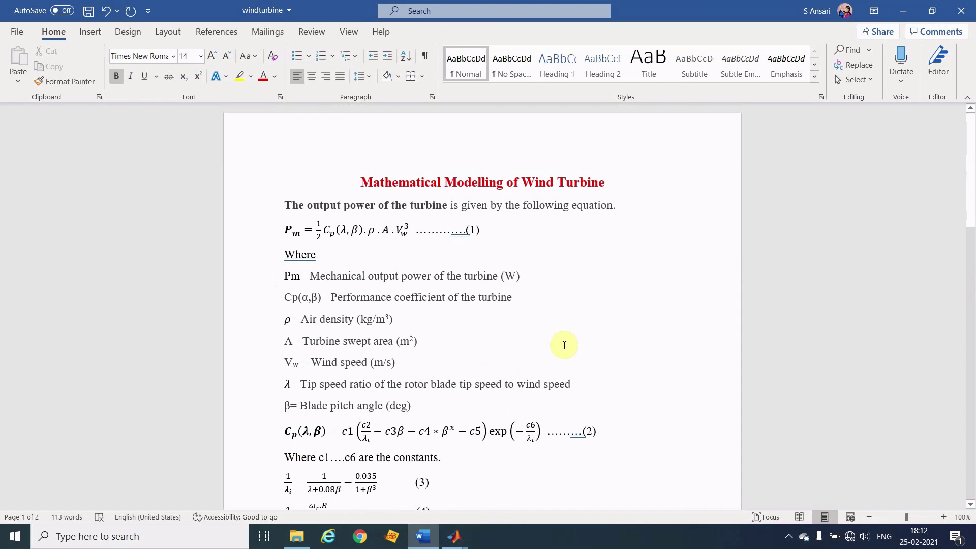
click(398, 320)
text(=)
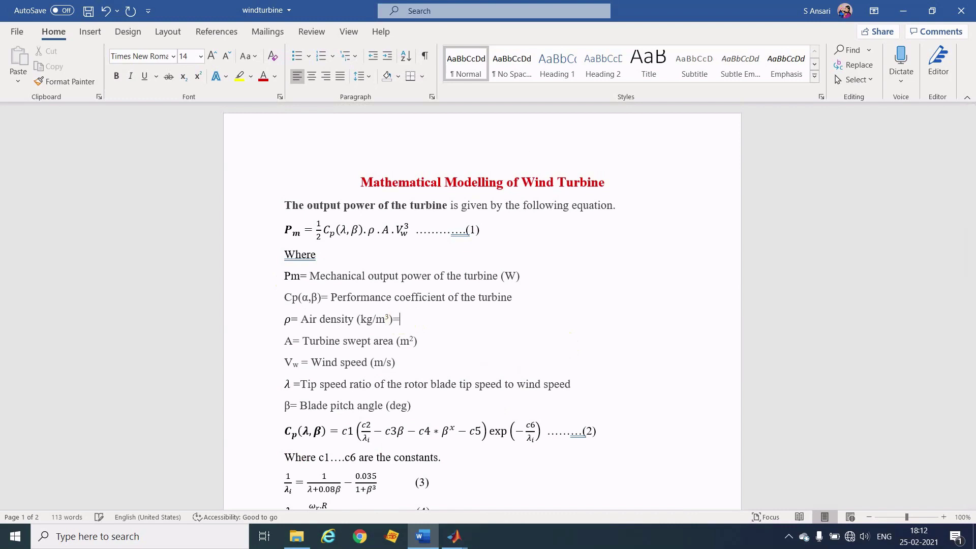
text(1.225)
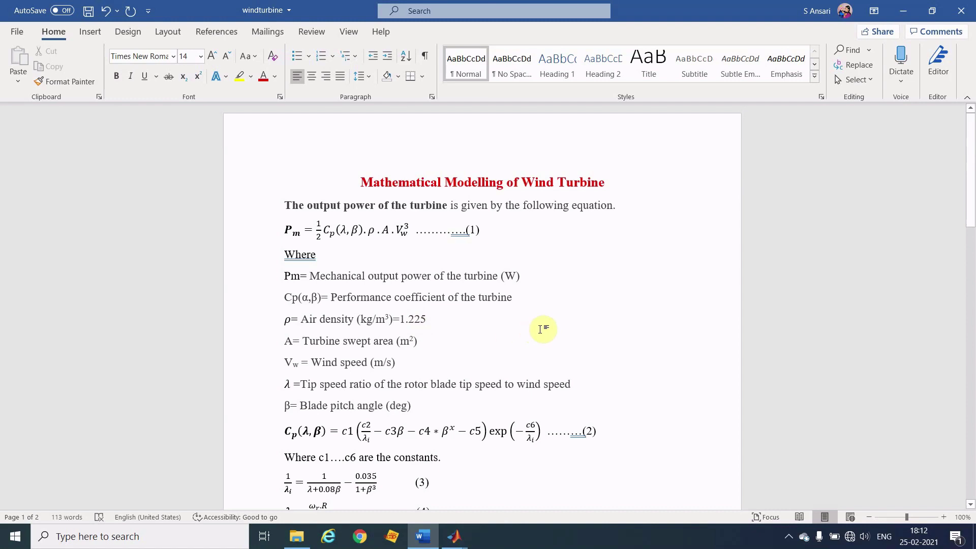
Step: Review the modelling equations and the parameter table, including the R value and the constants c1 to c6
scroll(542, 329, down, 2)
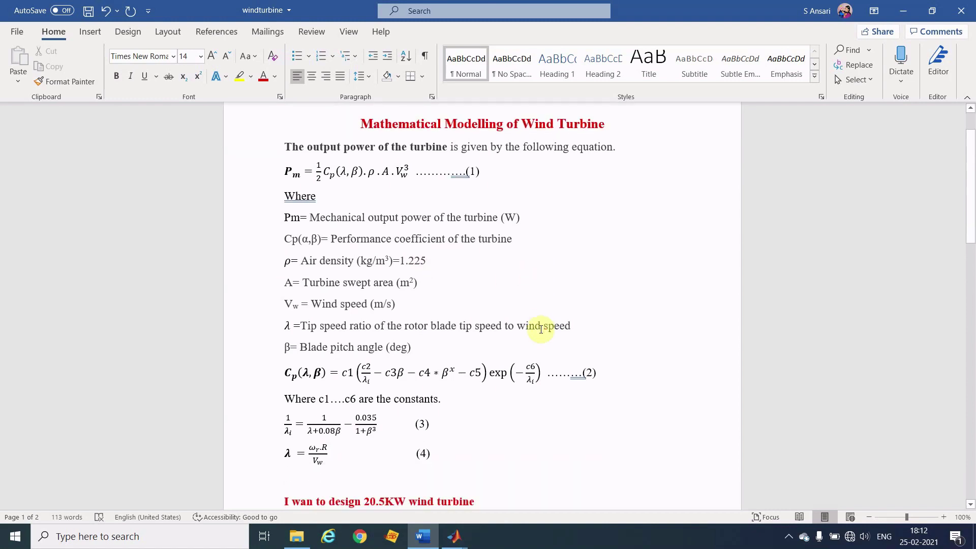
scroll(541, 329, down, 1)
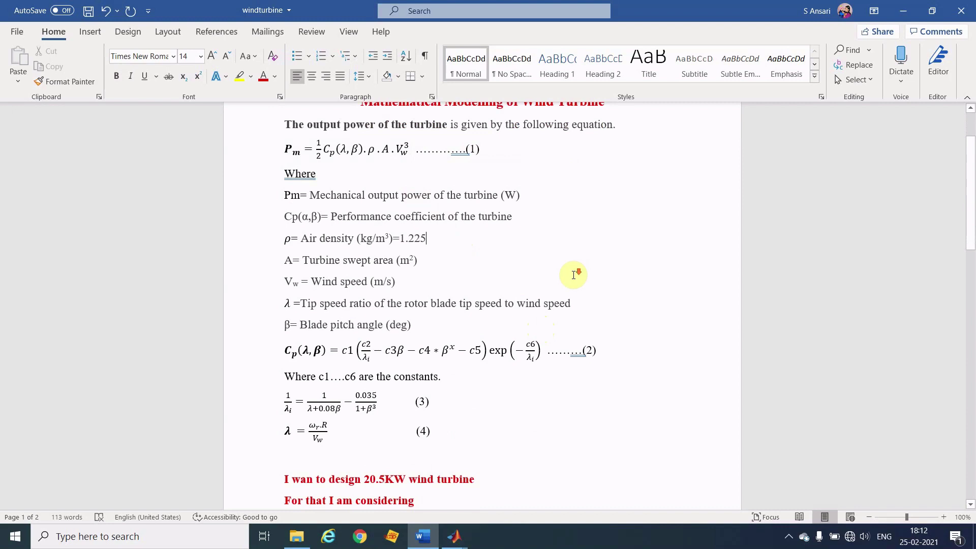
scroll(574, 275, down, 5)
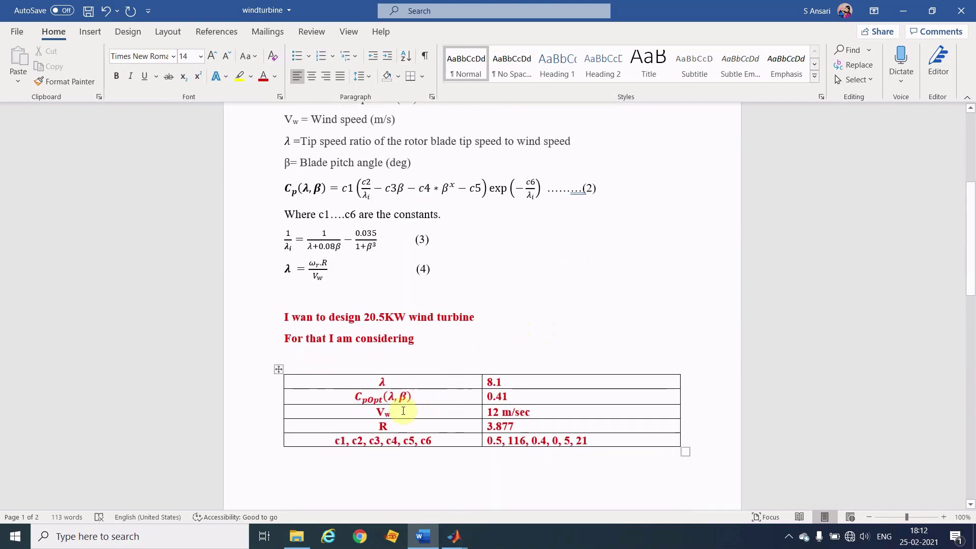
click(530, 427)
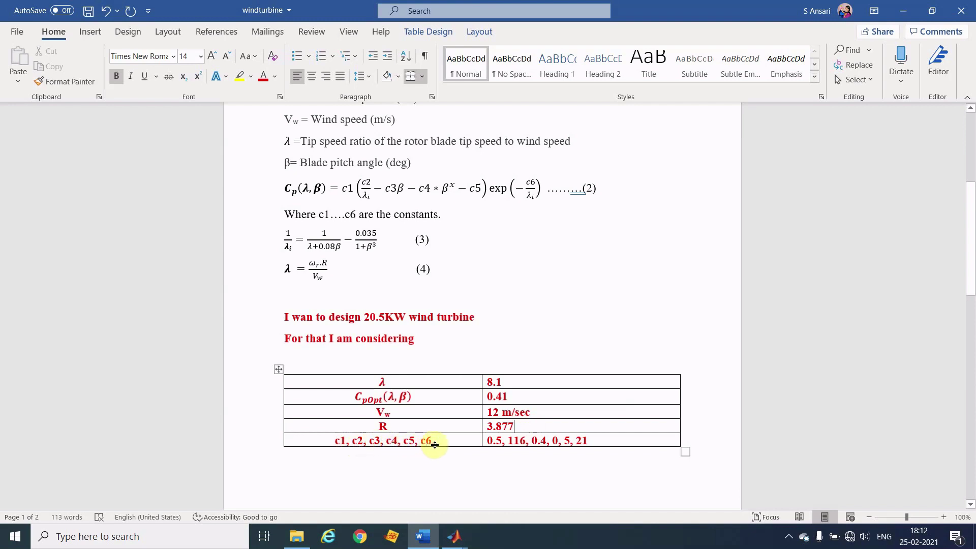
click(603, 441)
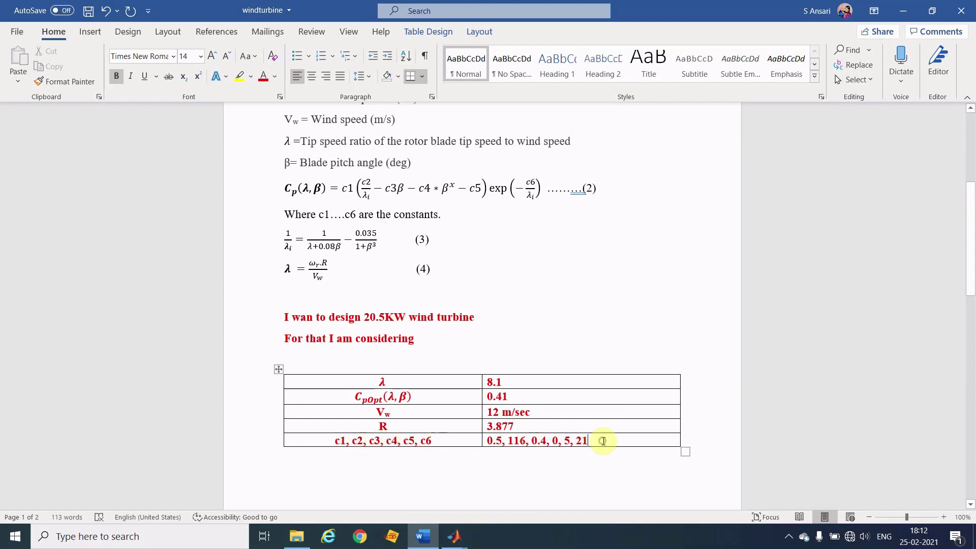
click(515, 399)
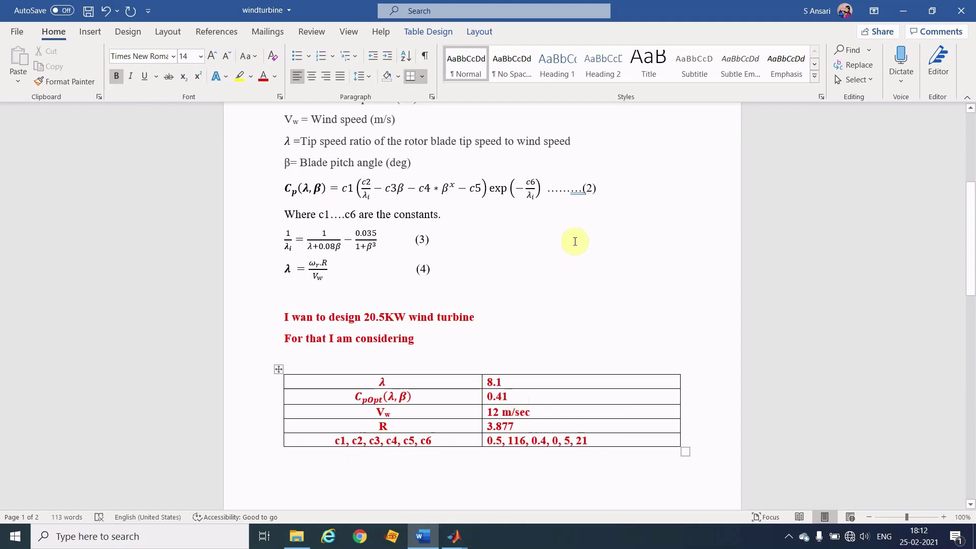
scroll(575, 241, up, 5)
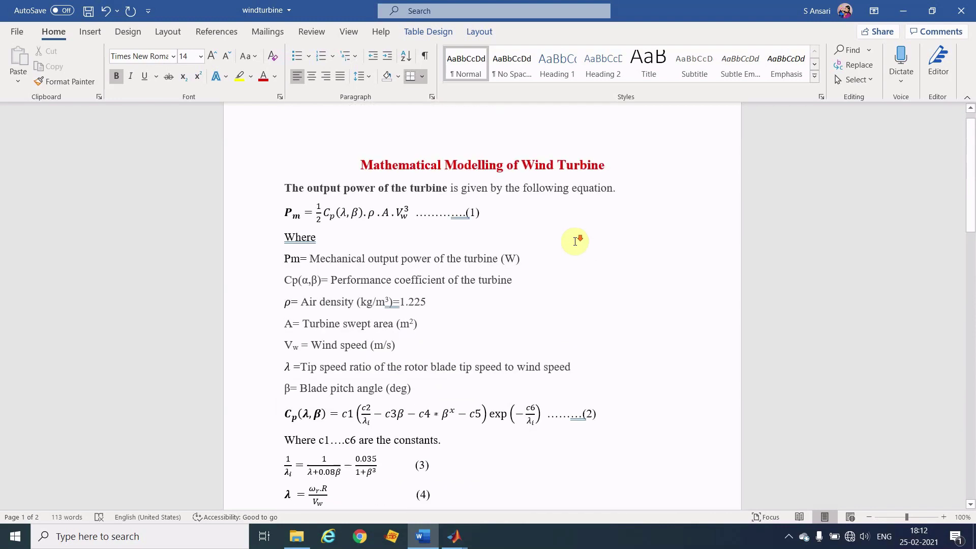
scroll(575, 241, down, 4)
scroll(575, 241, up, 2)
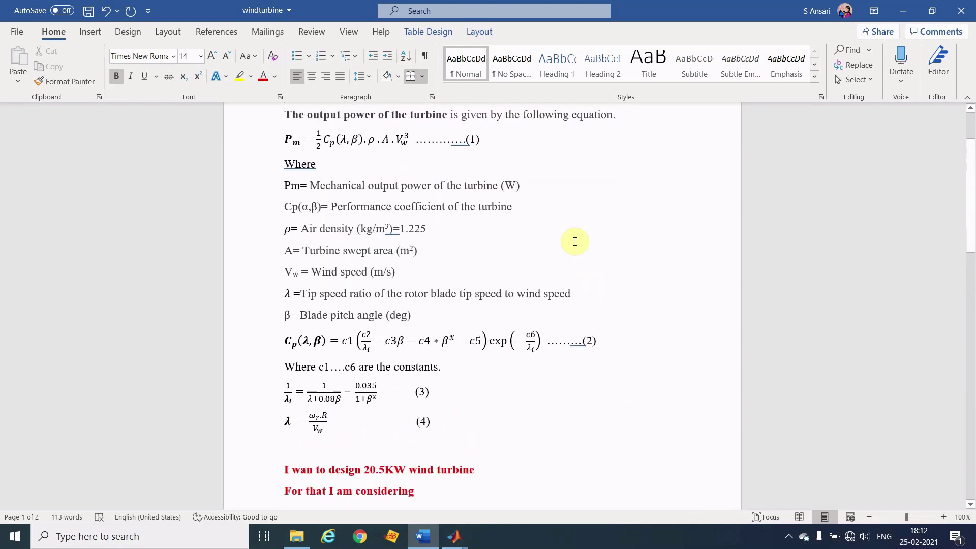
scroll(575, 241, down, 4)
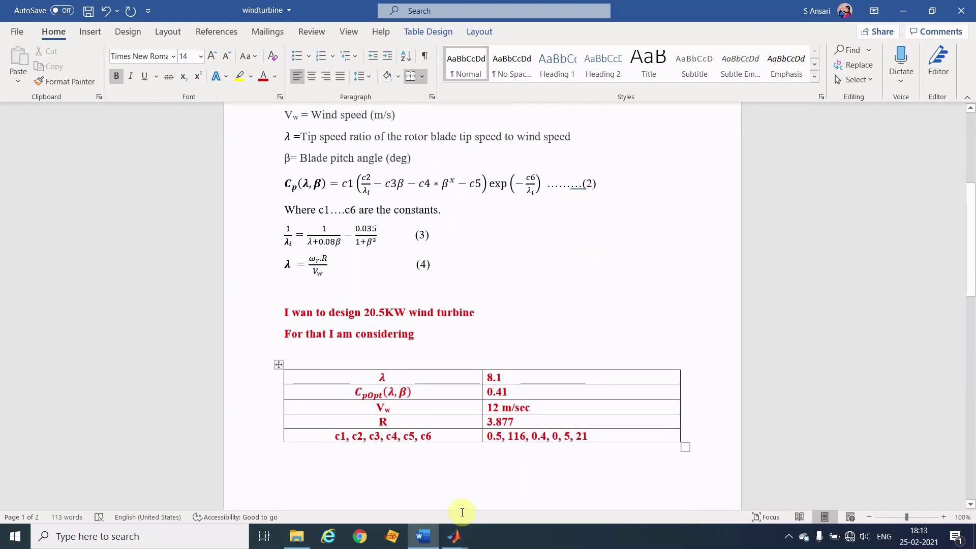
Step: Look at the blank Simulink model and return to the Word document to check output power equation (1)
mouse_move(455, 535)
click(517, 493)
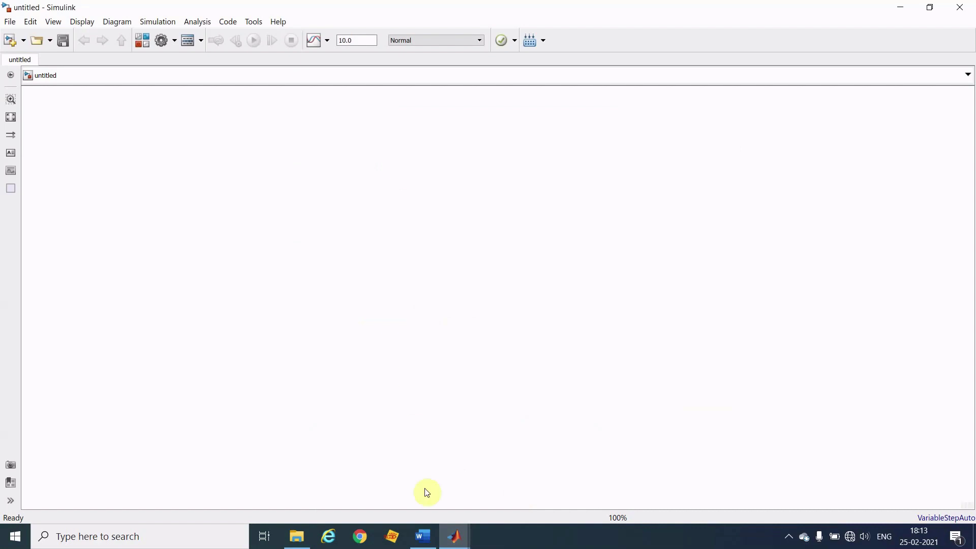
click(424, 537)
scroll(559, 216, up, 5)
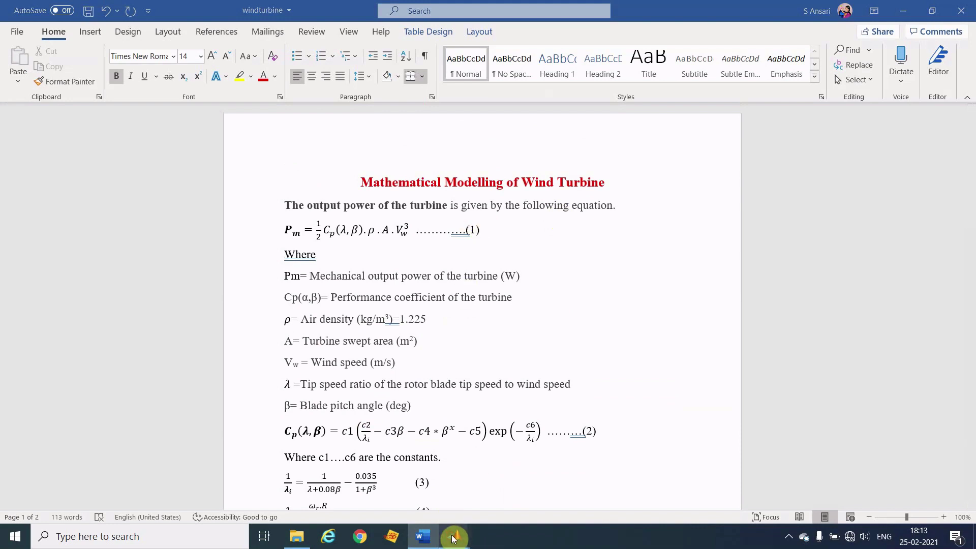
Step: Switch to Simulink, add a Subsystem block to the blank untitled model and open it
mouse_move(454, 536)
click(500, 502)
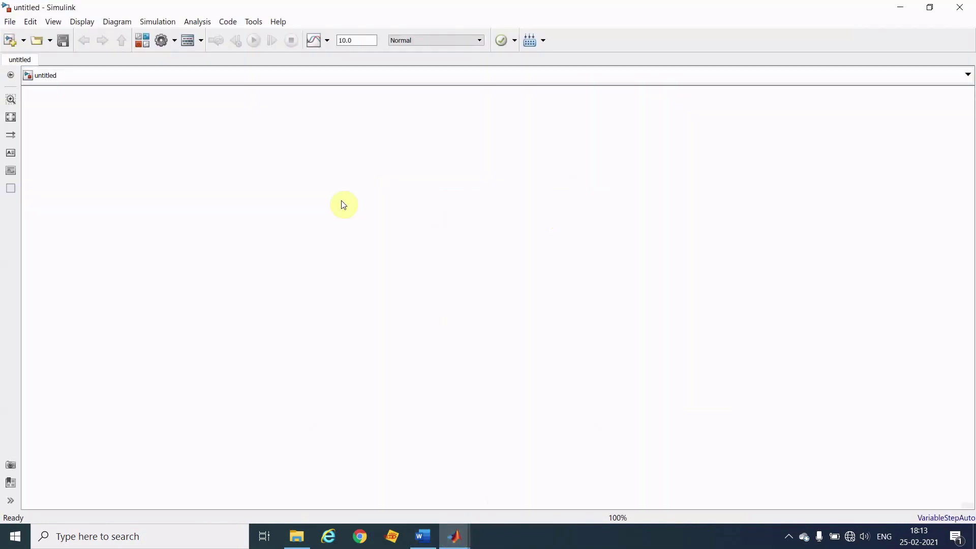
double_click(328, 201)
text(su)
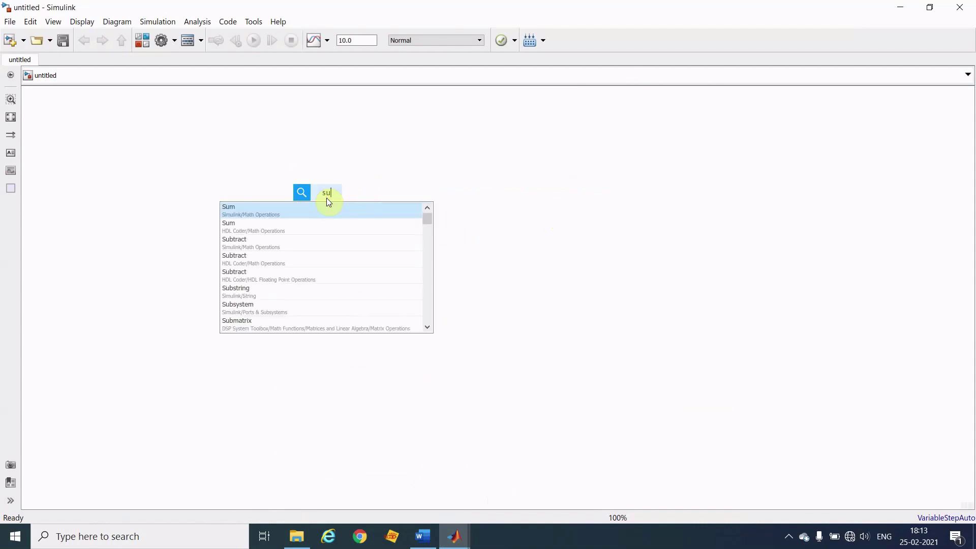
text(btract)
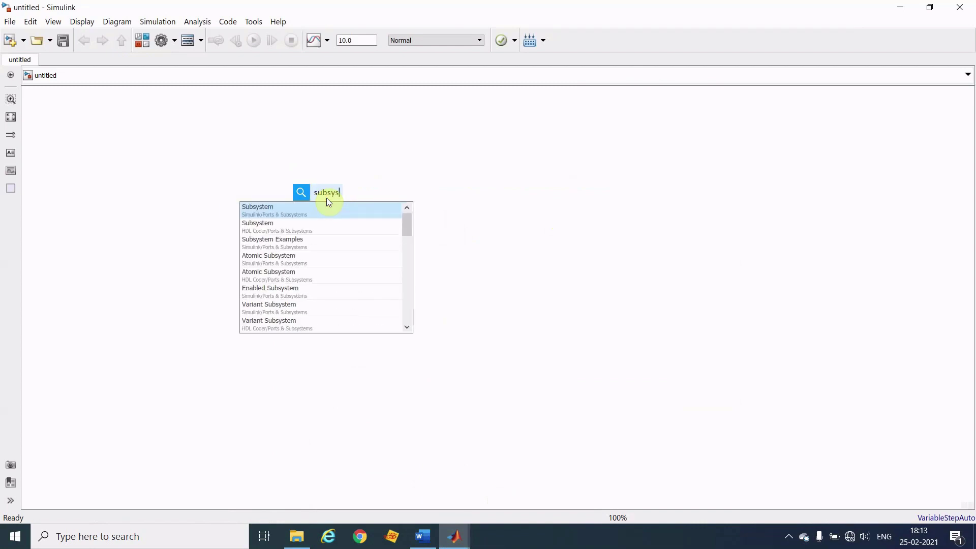
key(Return)
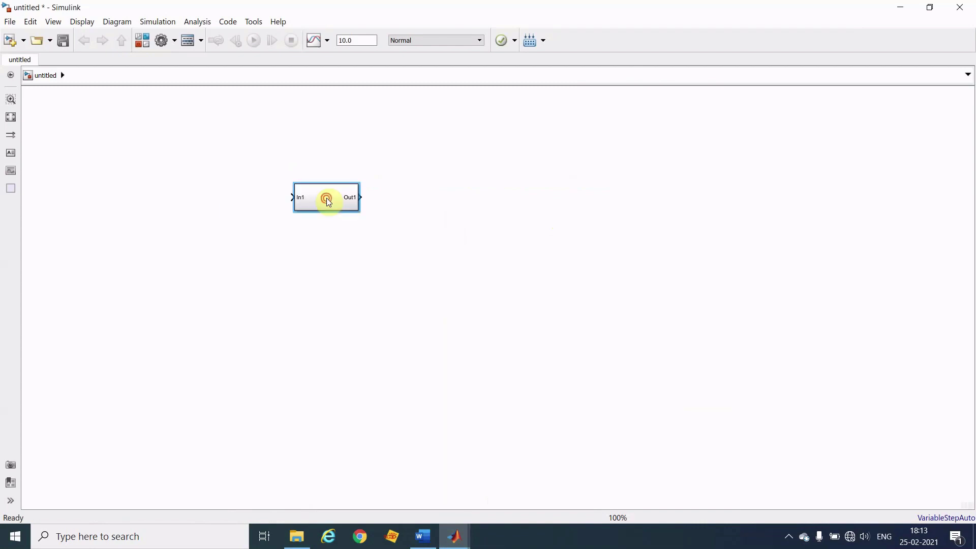
double_click(328, 201)
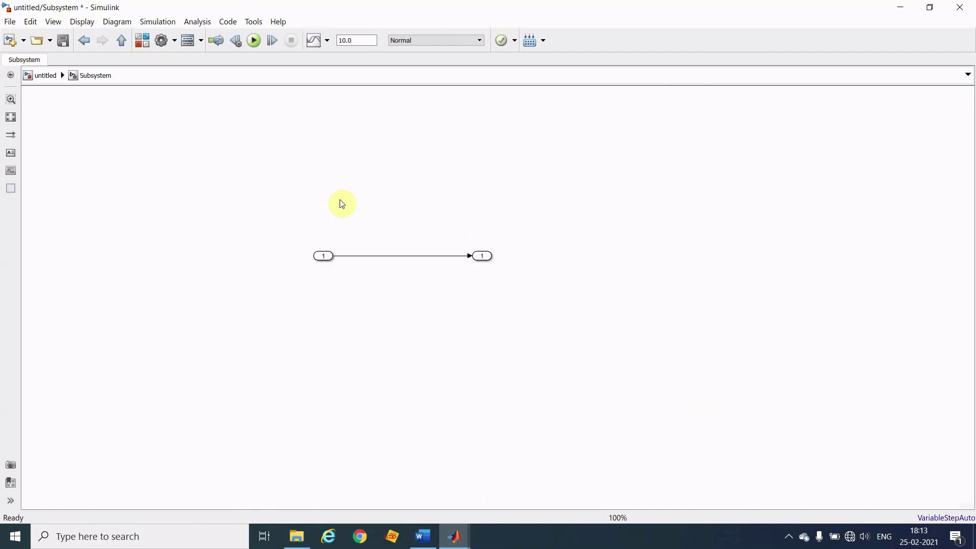
Step: Delete the signal line between the subsystem's input and output ports and rename the output port Pm
click(426, 256)
key(Delete)
click(483, 257)
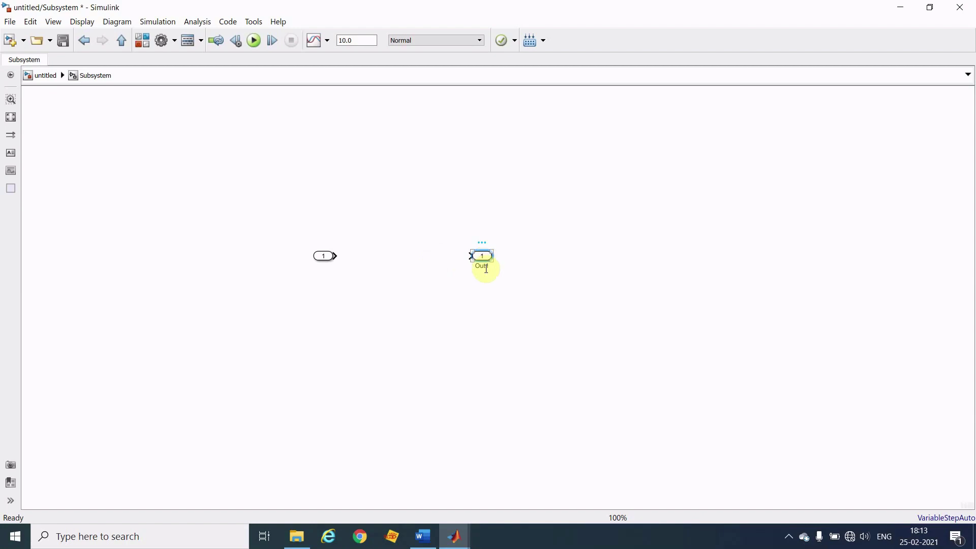
click(486, 268)
double_click(486, 269)
key(BackSpace)
text(Pm)
click(524, 335)
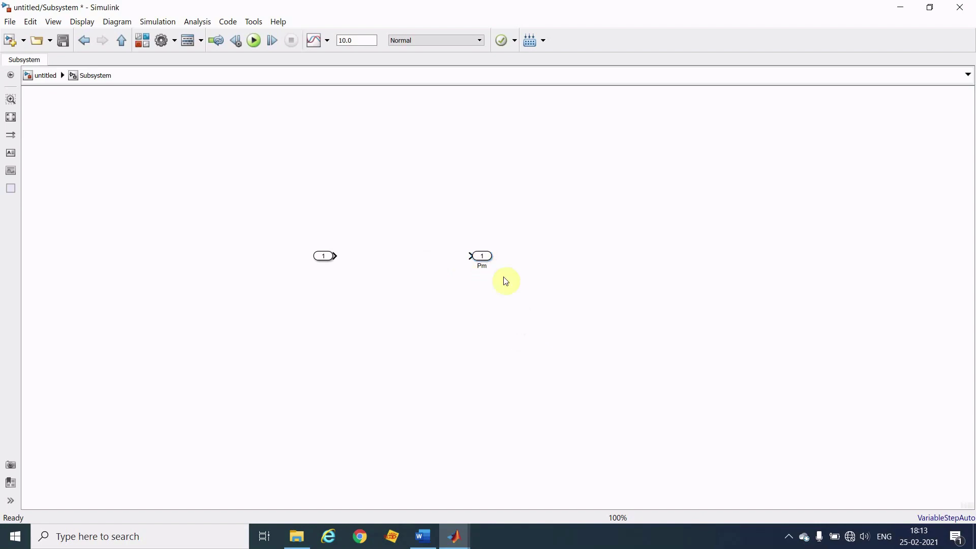
Step: Spread the ports apart, moving Pm to the canvas's right side and the input port to its upper left
click(486, 258)
drag(486, 258, 609, 240)
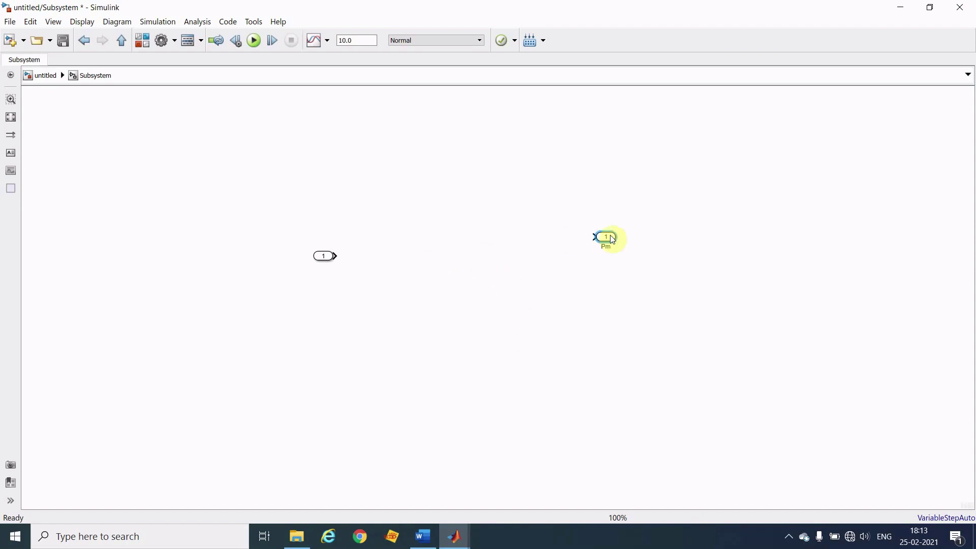
click(323, 257)
drag(323, 257, 141, 180)
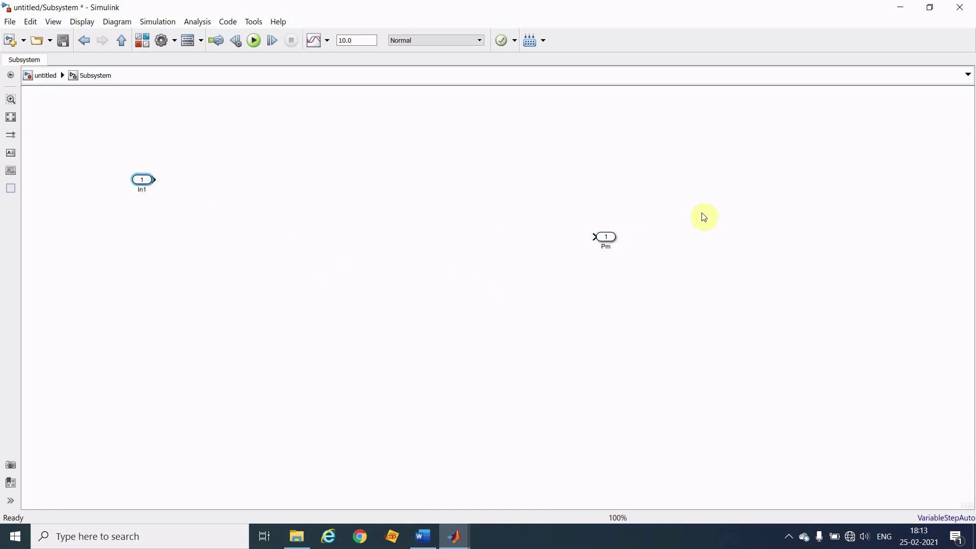
click(614, 246)
mouse_move(608, 238)
mouse_down()
mouse_move(567, 239)
mouse_move(547, 229)
mouse_move(596, 228)
mouse_up()
click(558, 252)
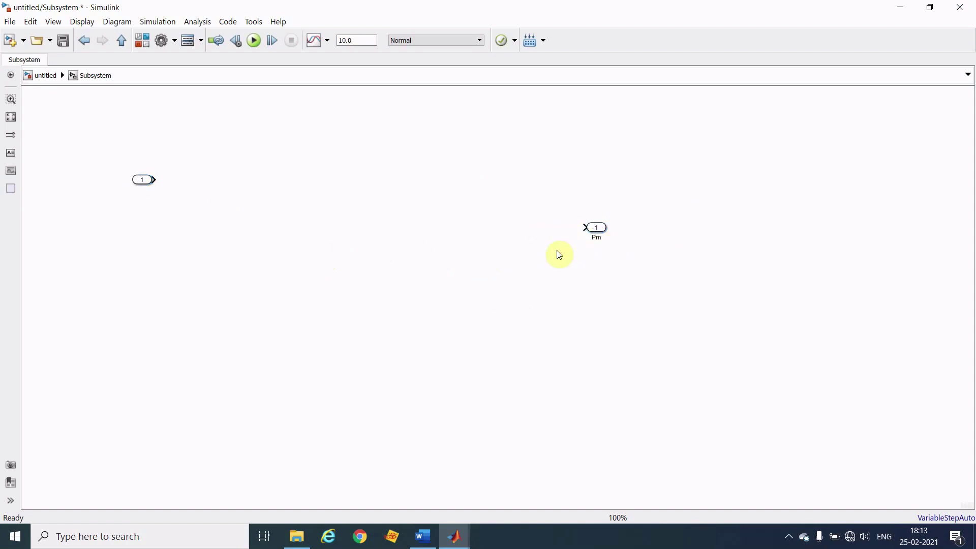
Step: Check the turbine output power equation in the Word document and return to the Simulink subsystem
click(423, 536)
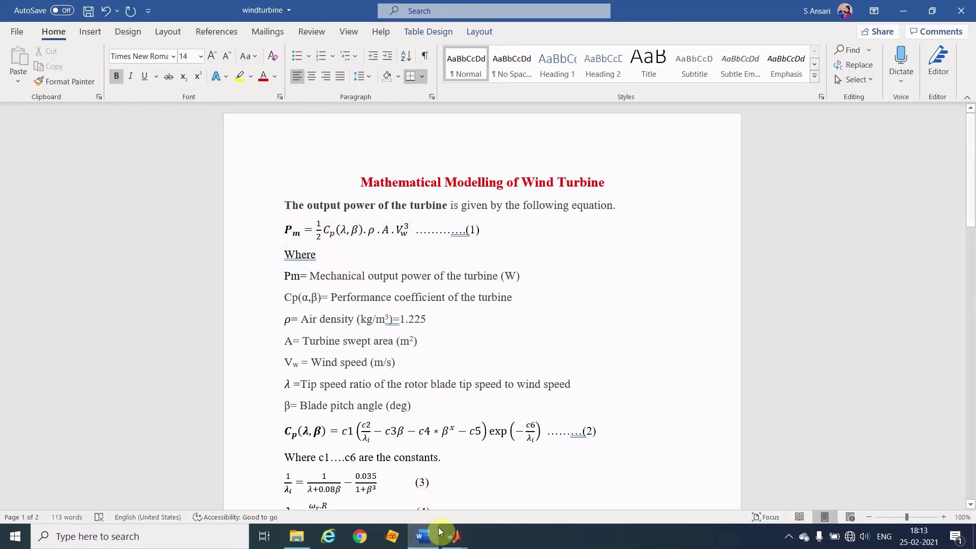
mouse_move(454, 543)
click(496, 505)
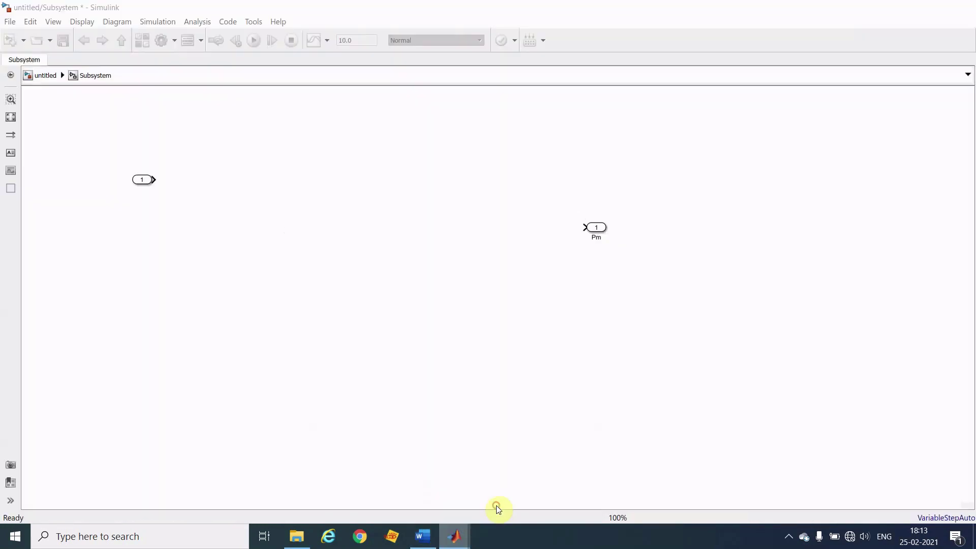
Step: Add a Gain block with a gain of 1/2 to the subsystem and name it 1/2
double_click(466, 249)
text(gain)
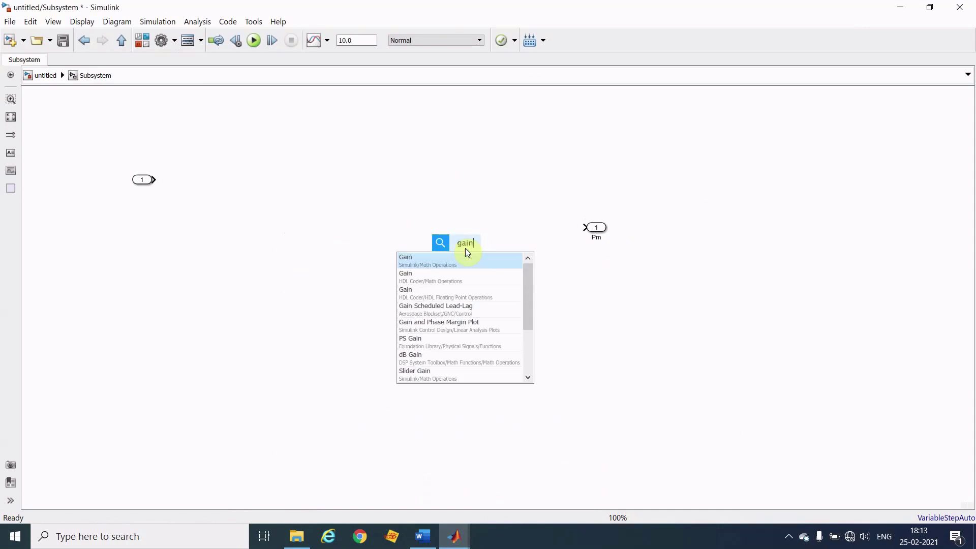
key(Return)
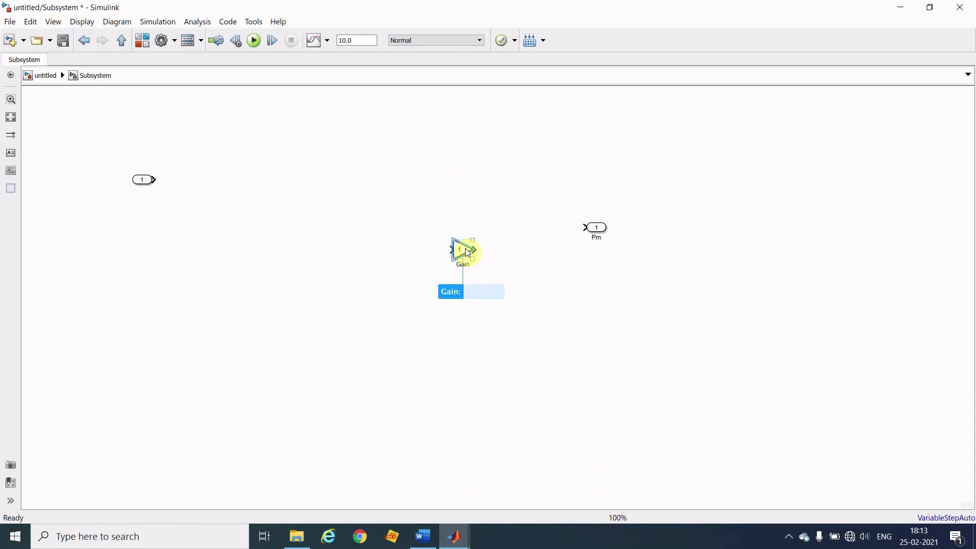
text(1/2)
key(Return)
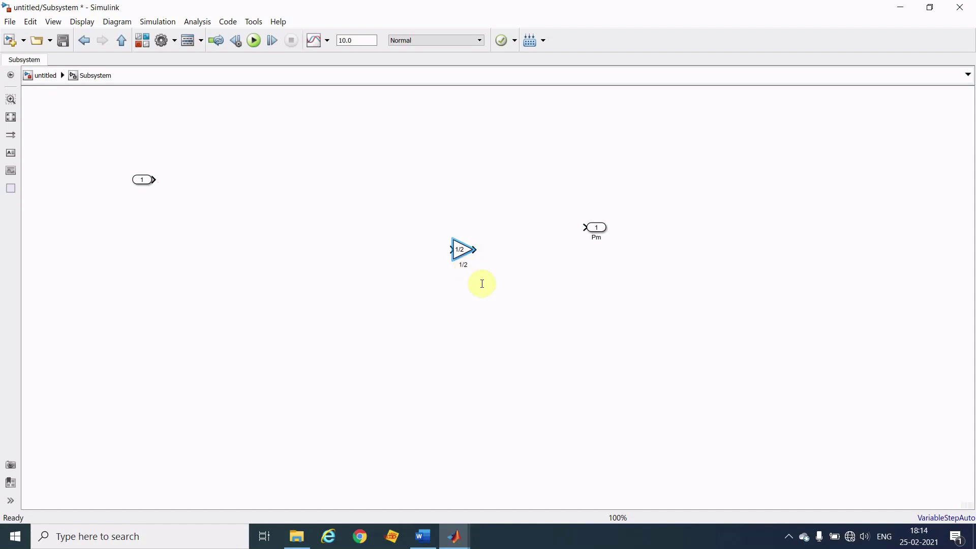
click(510, 321)
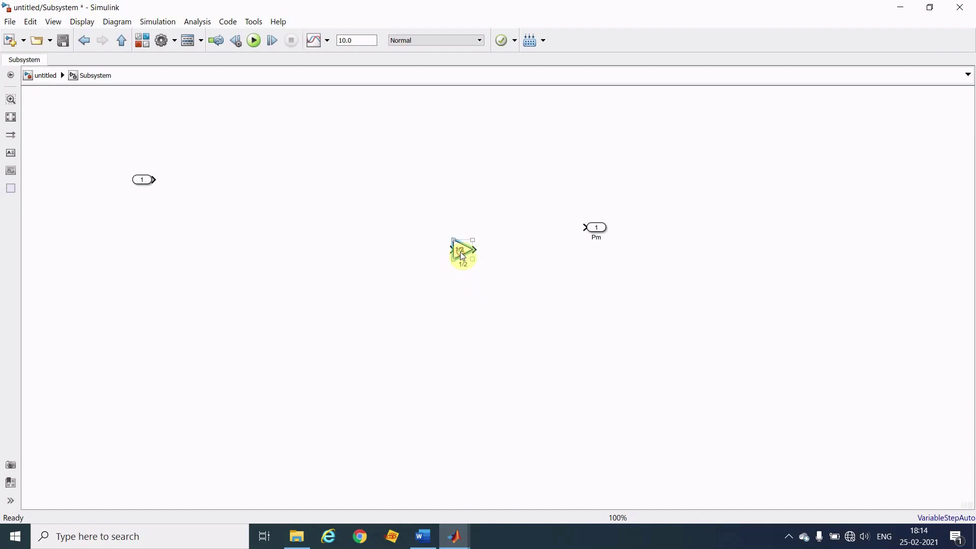
Step: Place the 1/2 gain directly before the Pm output port and connect its output to Pm
drag(461, 251, 534, 233)
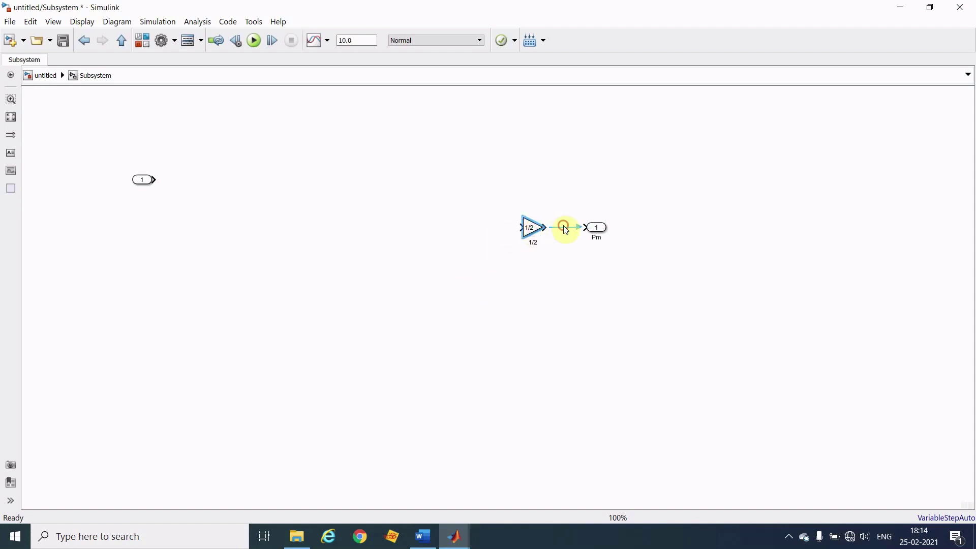
click(533, 228)
drag(534, 229, 552, 231)
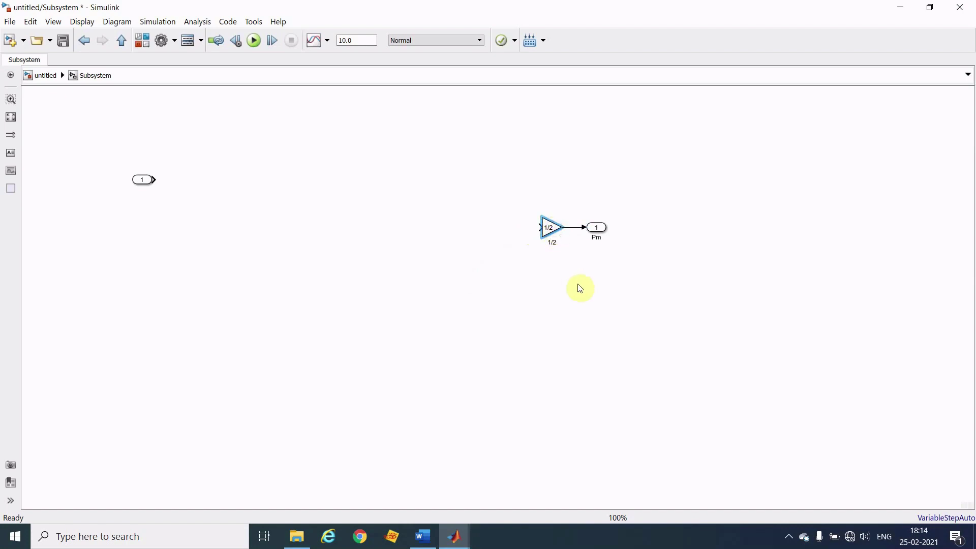
click(519, 283)
Step: Check the terms of the output power equation in the Word document, and add a four-input Product block (****) to the Simulink subsystem
click(424, 537)
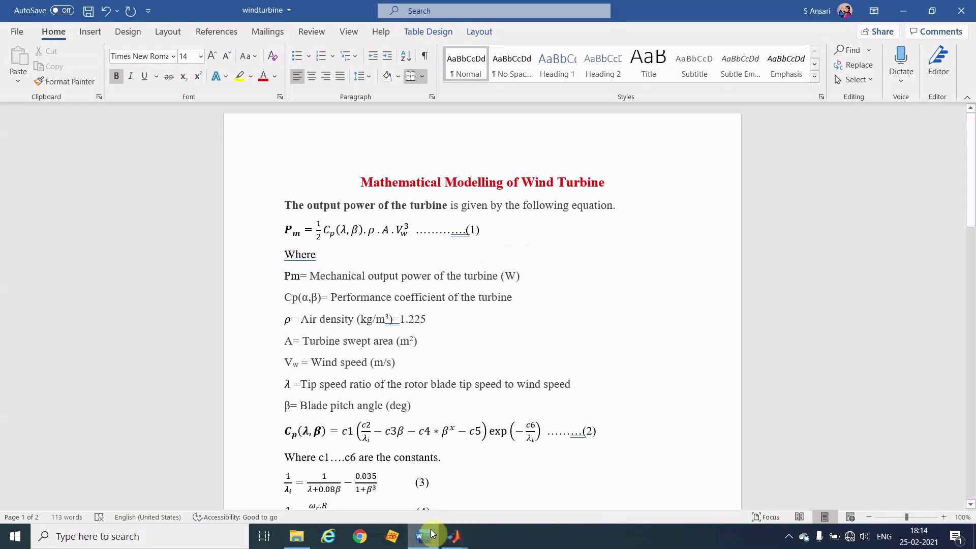
click(373, 235)
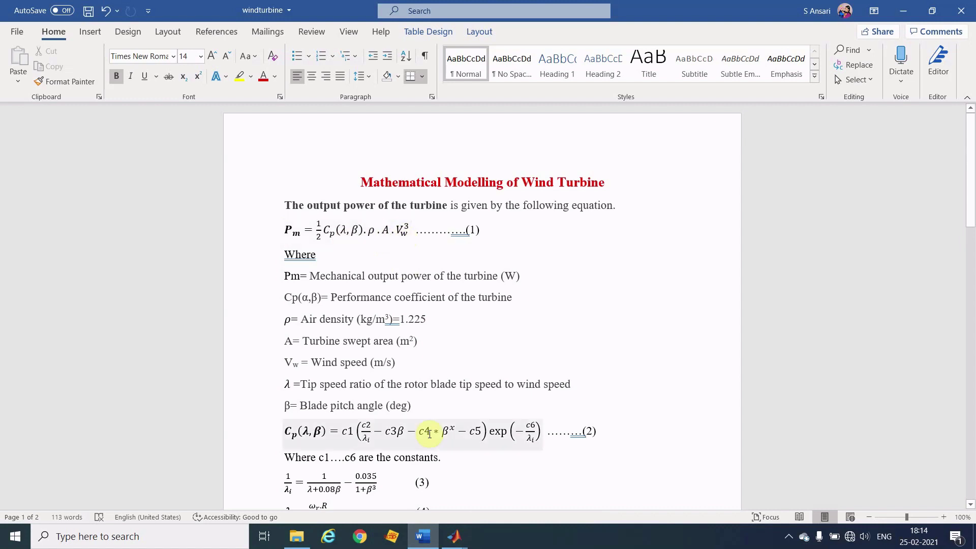
mouse_move(453, 542)
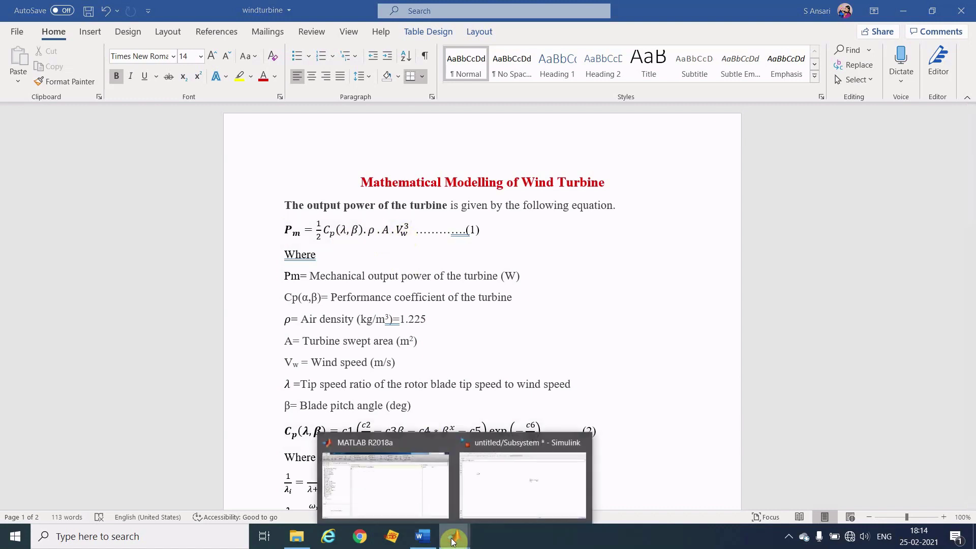
click(496, 507)
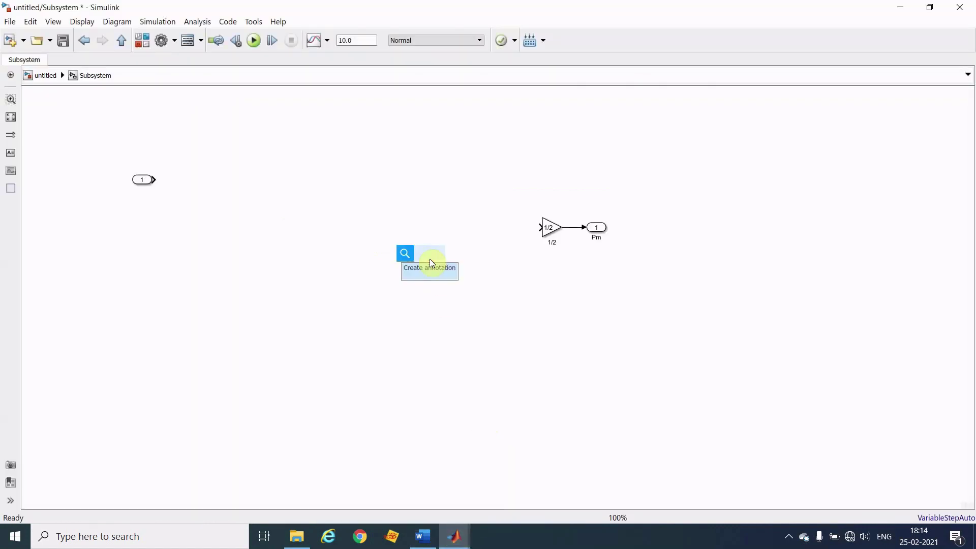
text(produ)
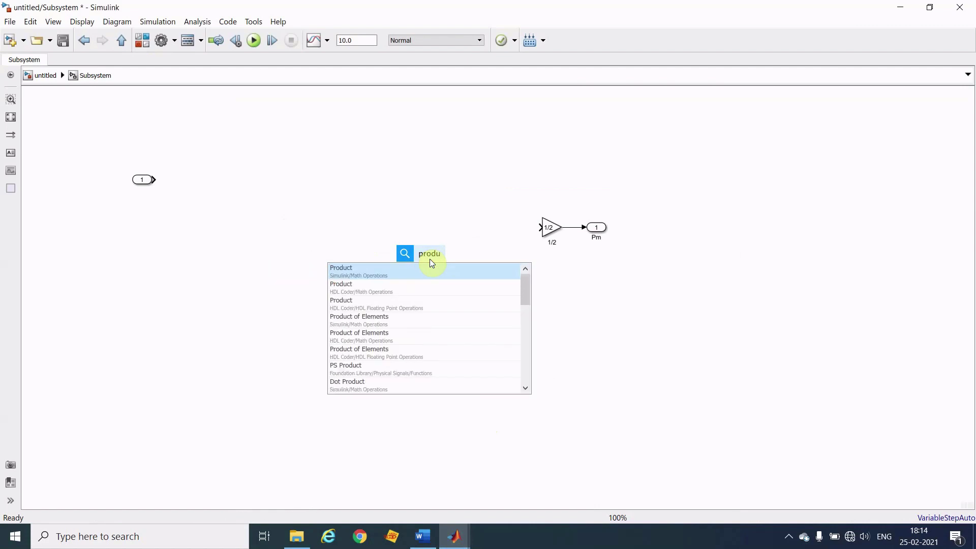
text(ct)
key(Return)
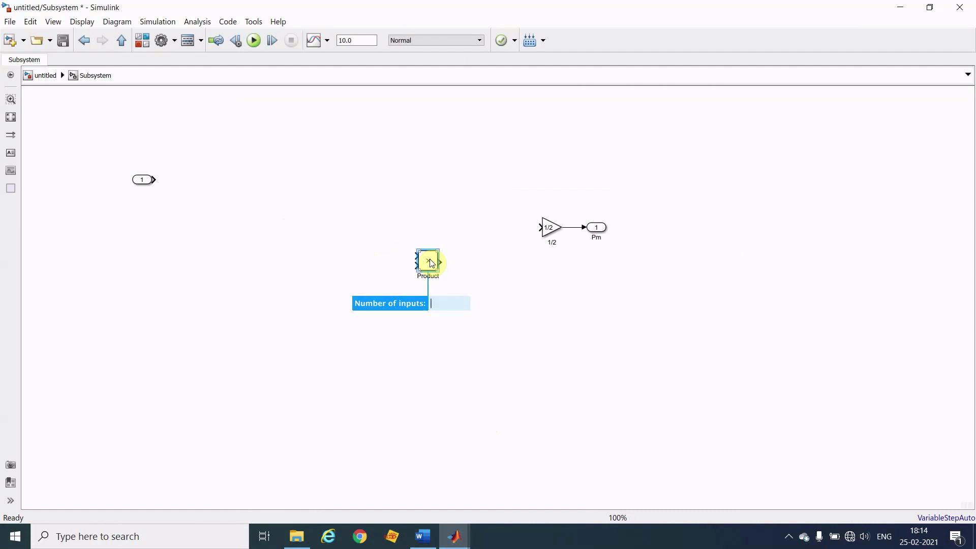
text(****)
key(Return)
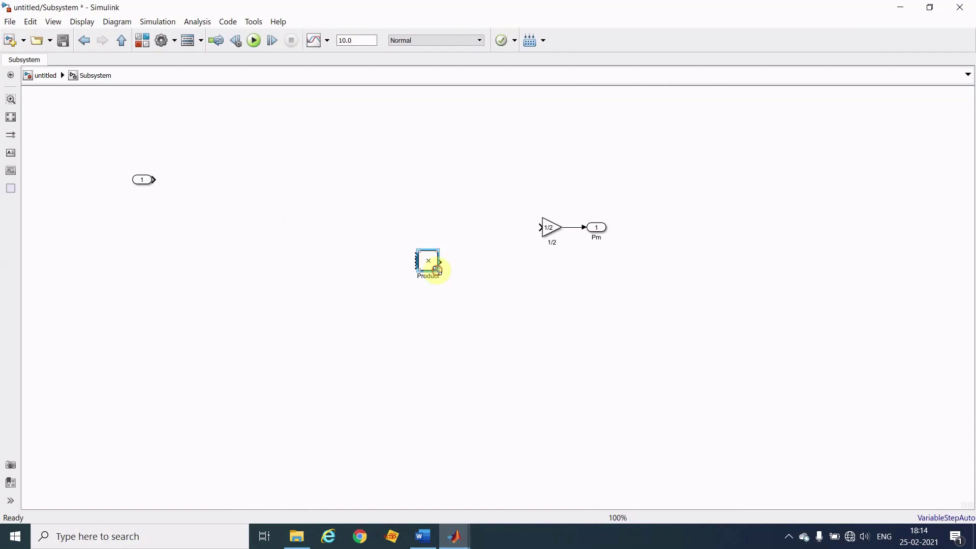
Step: Make the Product block taller, align it before the 1/2 gain and connect its output to the gain
drag(436, 270, 515, 234)
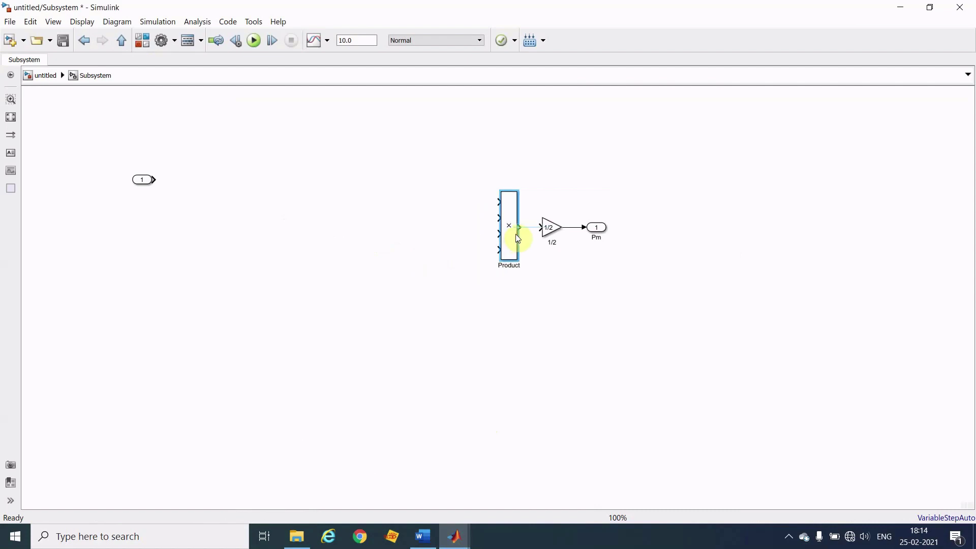
click(530, 228)
click(141, 182)
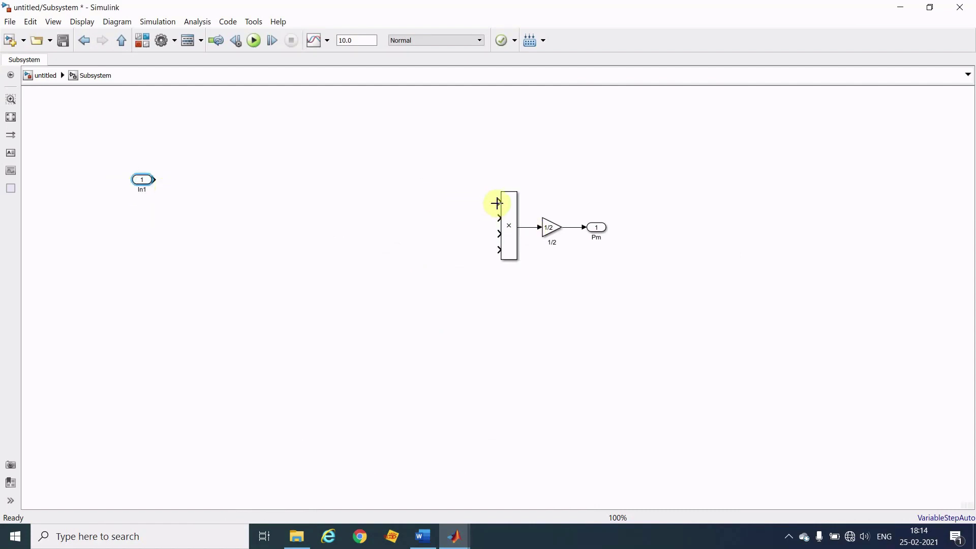
Step: Draw open signal lines into the Product block's first and second inputs and label them A and V^3
drag(498, 200, 420, 201)
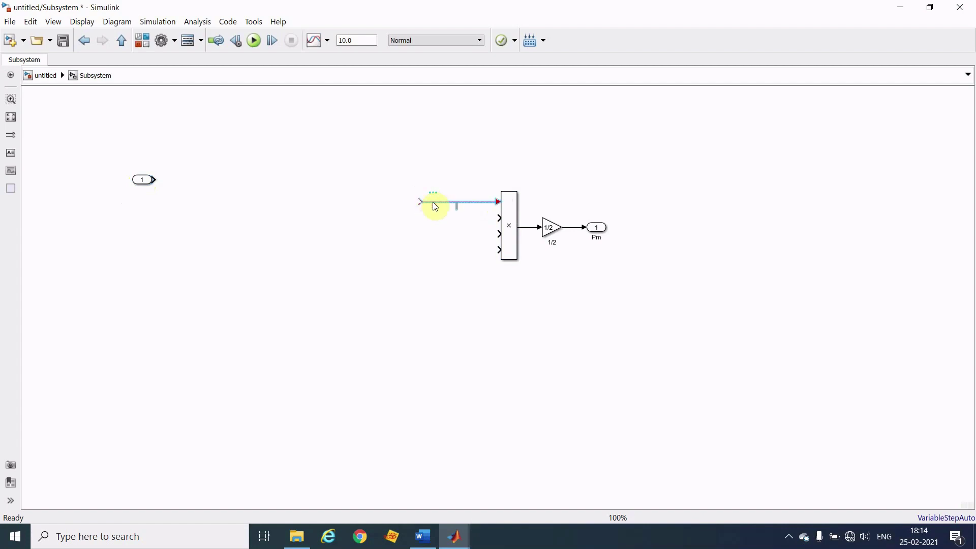
text(A)
click(450, 246)
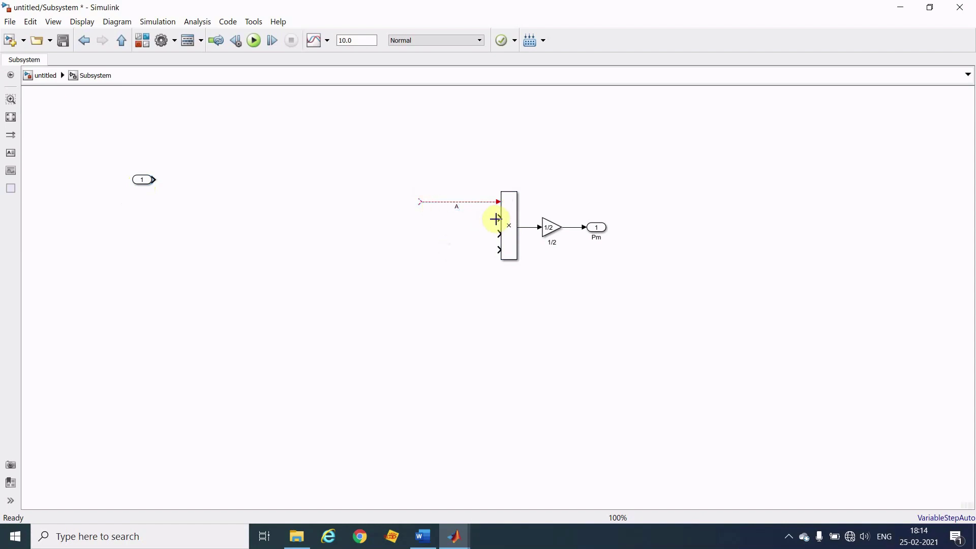
drag(495, 220, 421, 220)
click(440, 219)
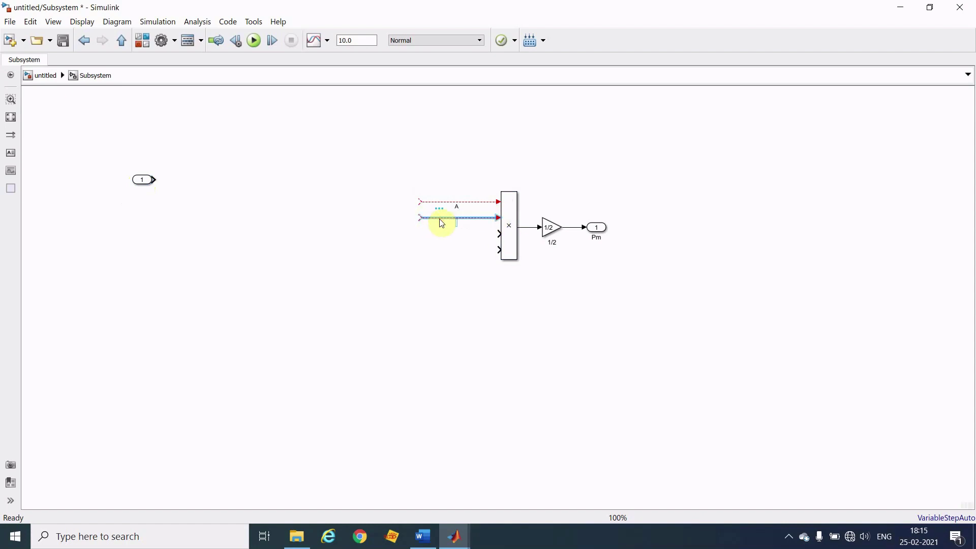
text(V^3)
click(462, 253)
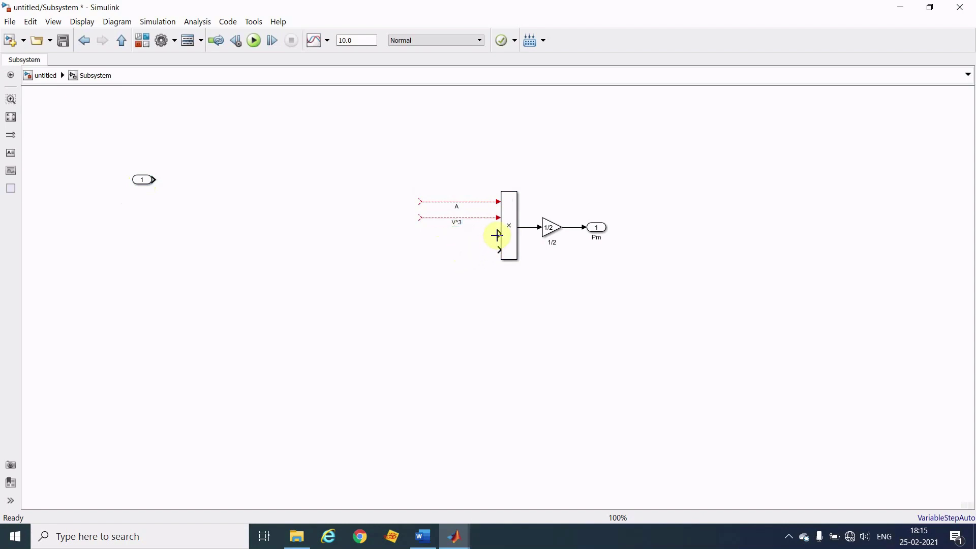
Step: Draw open signal lines into the Product block's third and fourth inputs and label them Air Density and Cp
drag(498, 235, 422, 234)
click(441, 235)
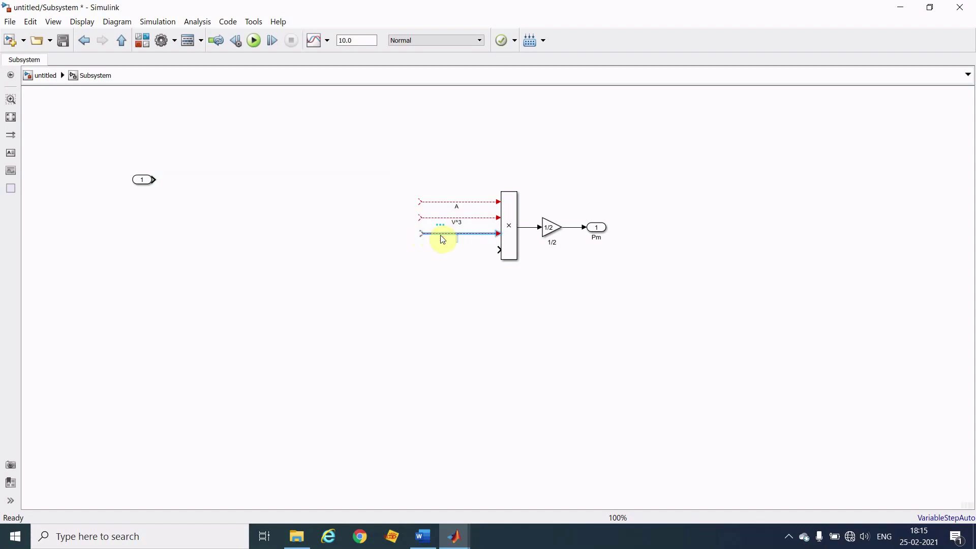
text(Air Density)
click(447, 267)
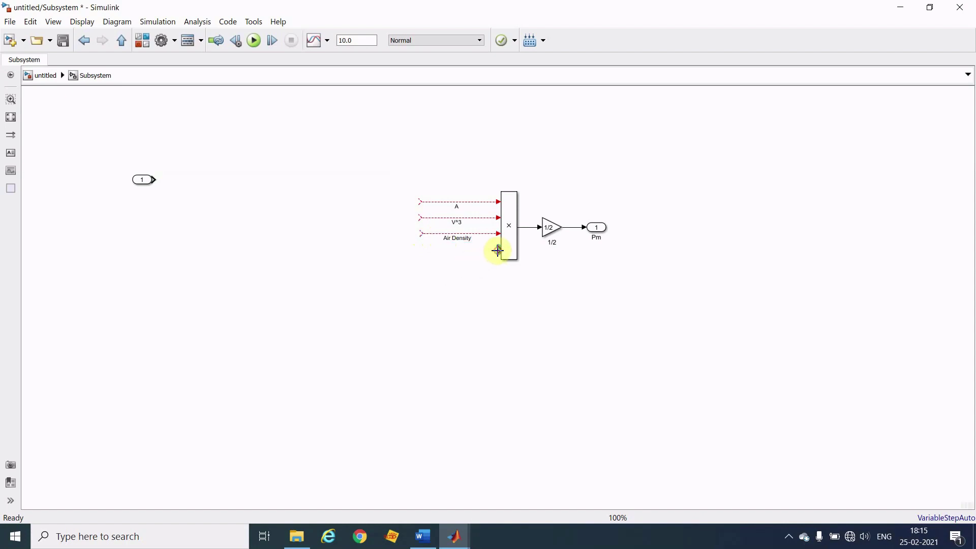
drag(498, 250, 424, 251)
double_click(446, 252)
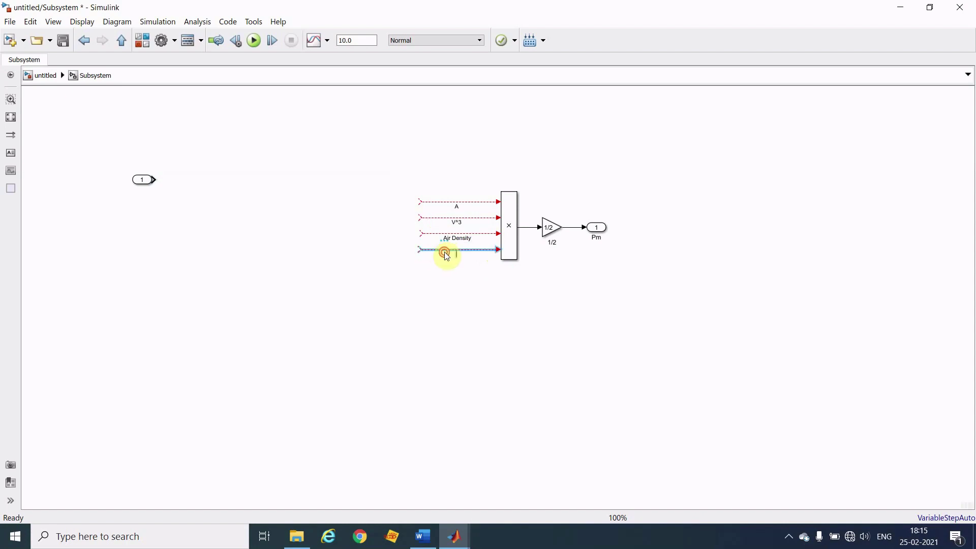
text(Cp)
click(498, 344)
Step: Copy the input port, place the copy level with the Product block's upper part and move the original to the lower left
click(142, 180)
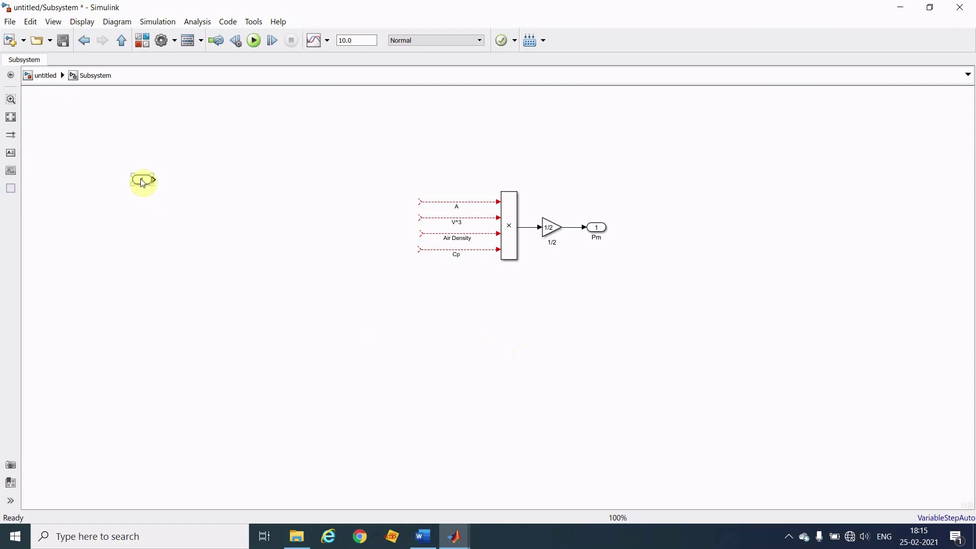
drag(142, 180, 144, 252)
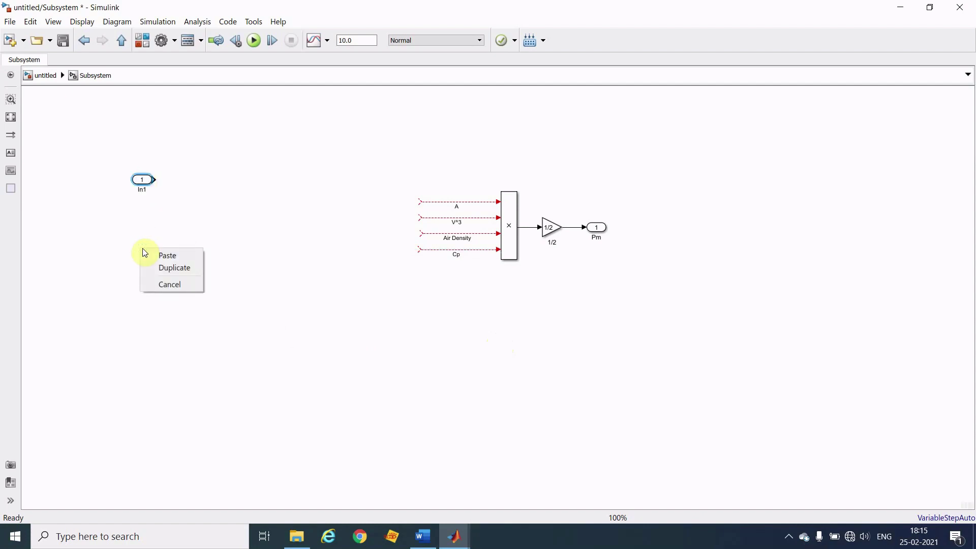
click(160, 253)
click(146, 254)
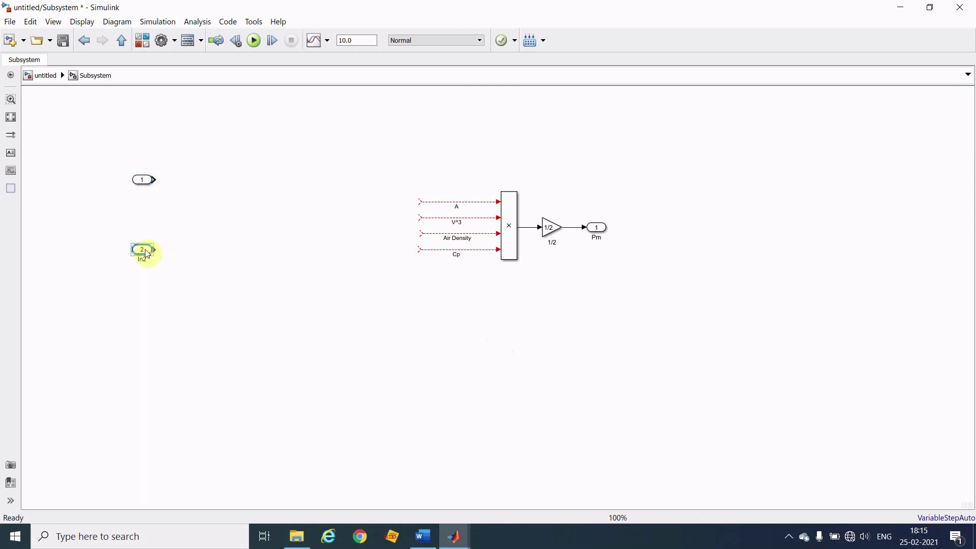
drag(146, 254, 202, 193)
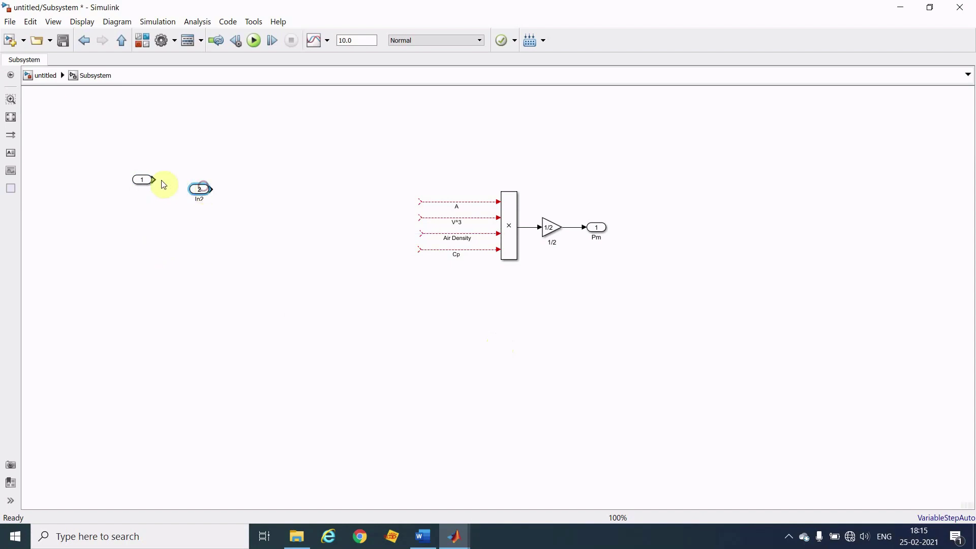
drag(141, 181, 65, 288)
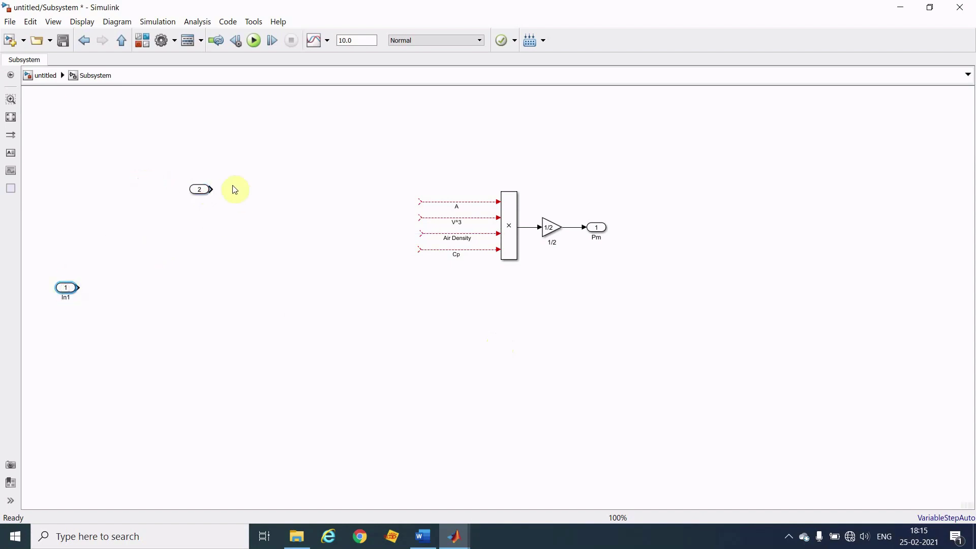
Step: Rename the copied input port 2 as R(m)
click(207, 192)
click(197, 190)
double_click(203, 202)
key(BackSpace)
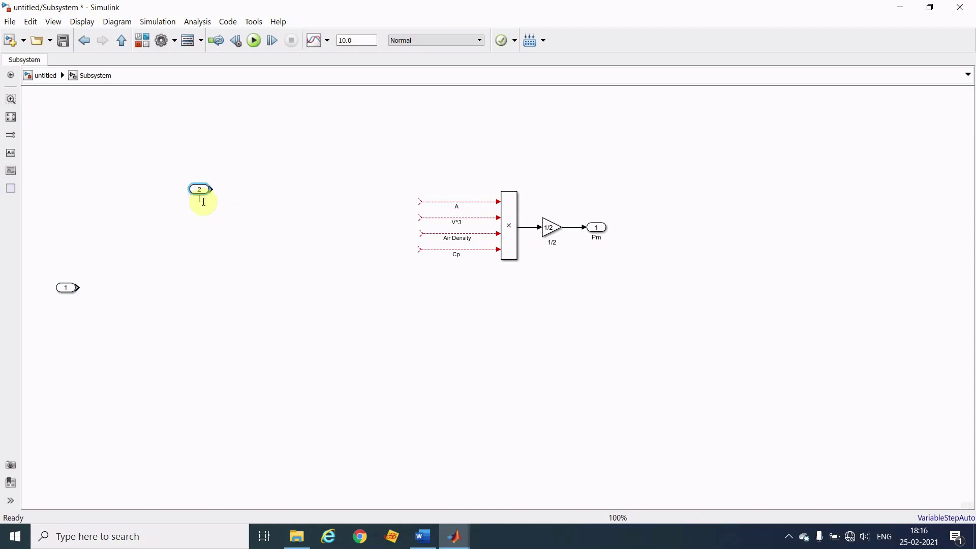
text(R(m))
click(238, 225)
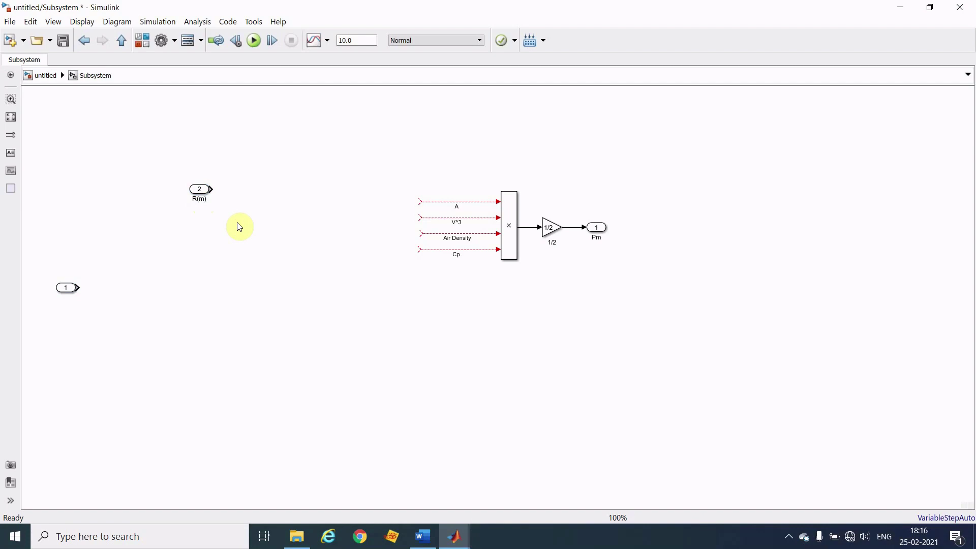
Step: Add an Fcn block level with the R(m) input port and connect R(m) to its input
double_click(285, 213)
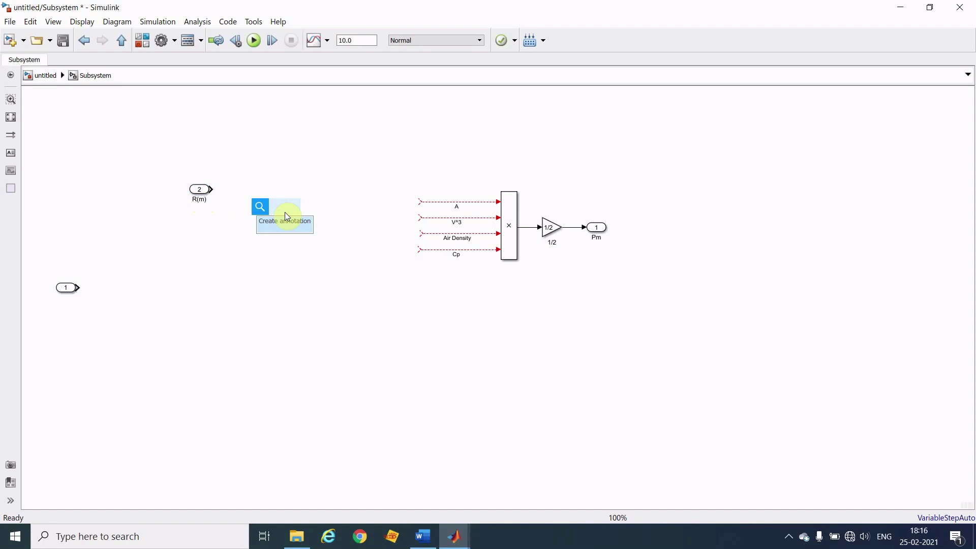
text(fcn)
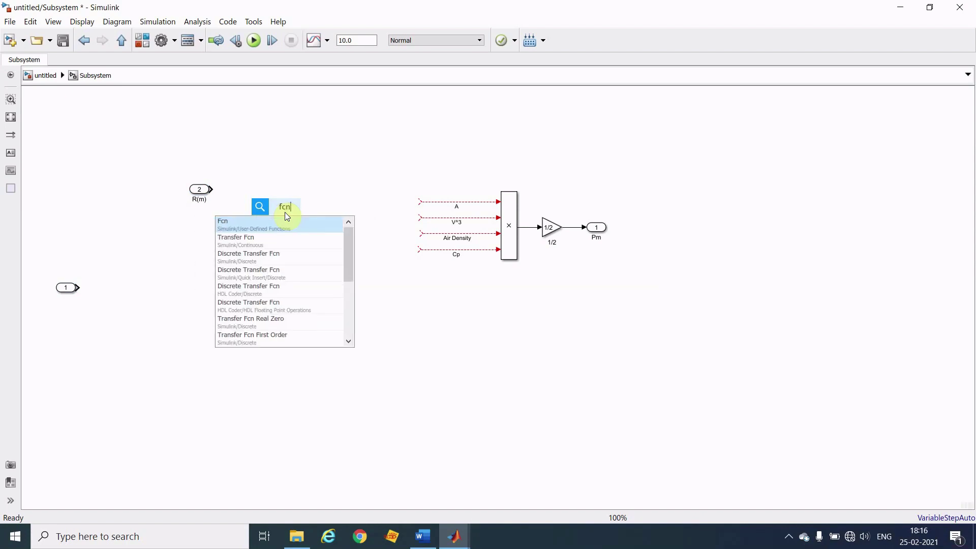
key(Return)
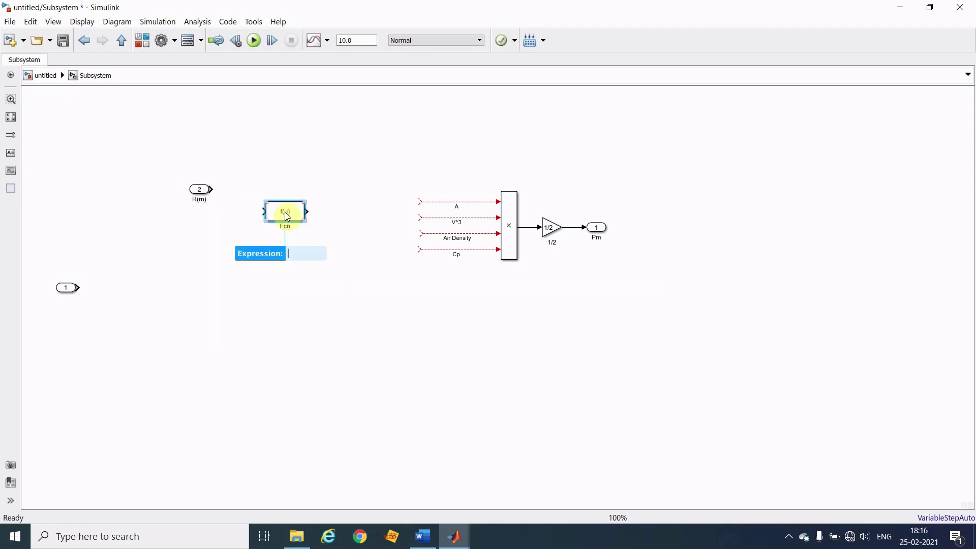
drag(287, 216, 287, 194)
click(248, 189)
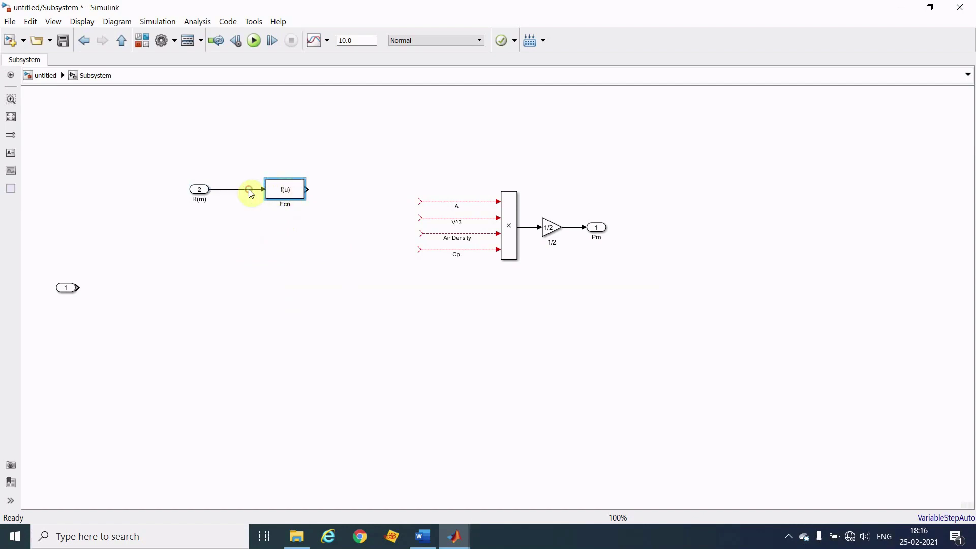
Step: Set the Fcn block's expression to u[1]^2
double_click(297, 196)
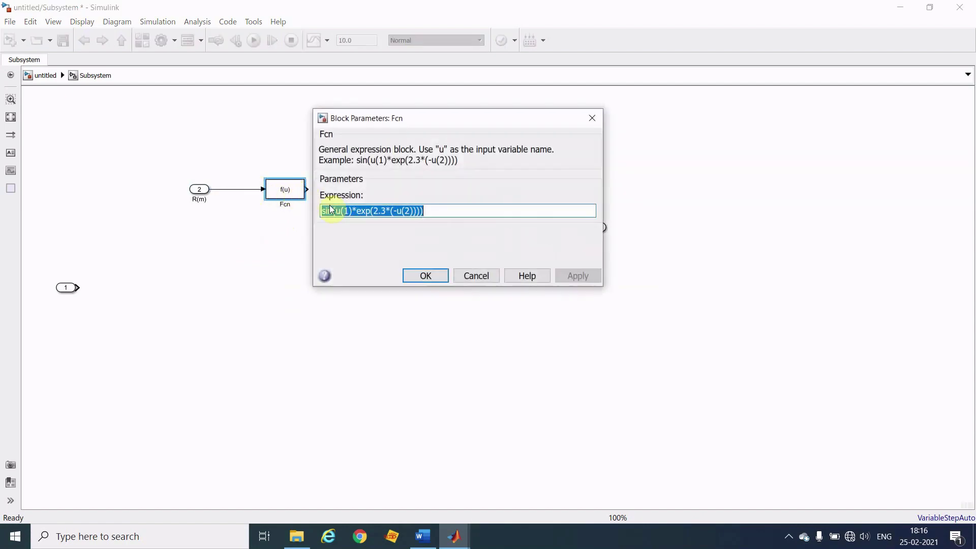
key(BackSpace)
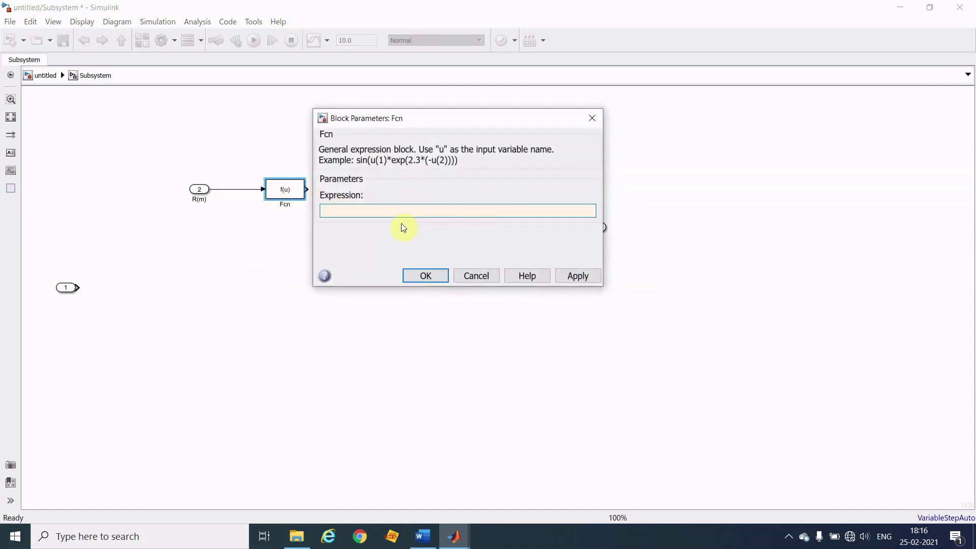
text(u[1]^2)
key(Return)
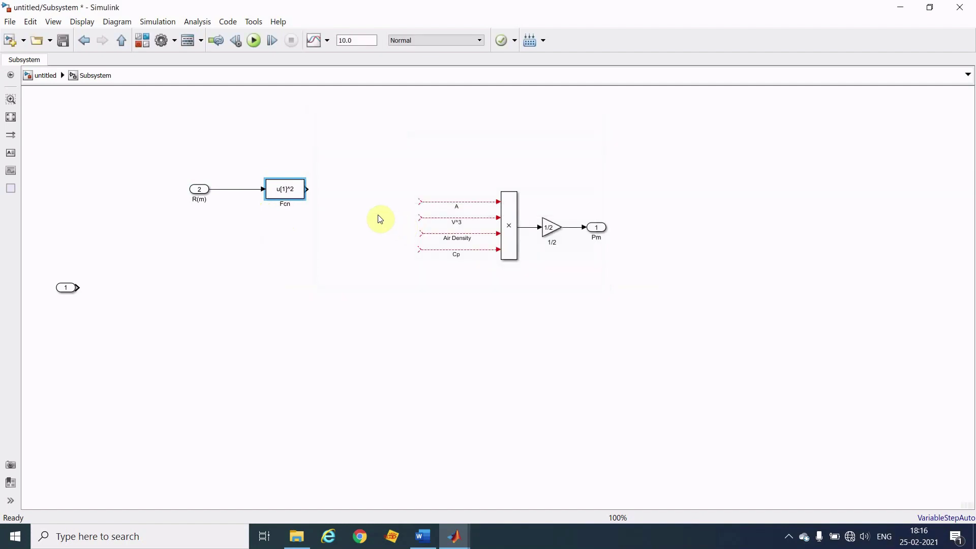
Step: Move the Fcn block closer to the R(m) port, draw an open signal line from its output and label it R2
click(288, 196)
drag(288, 197, 307, 189)
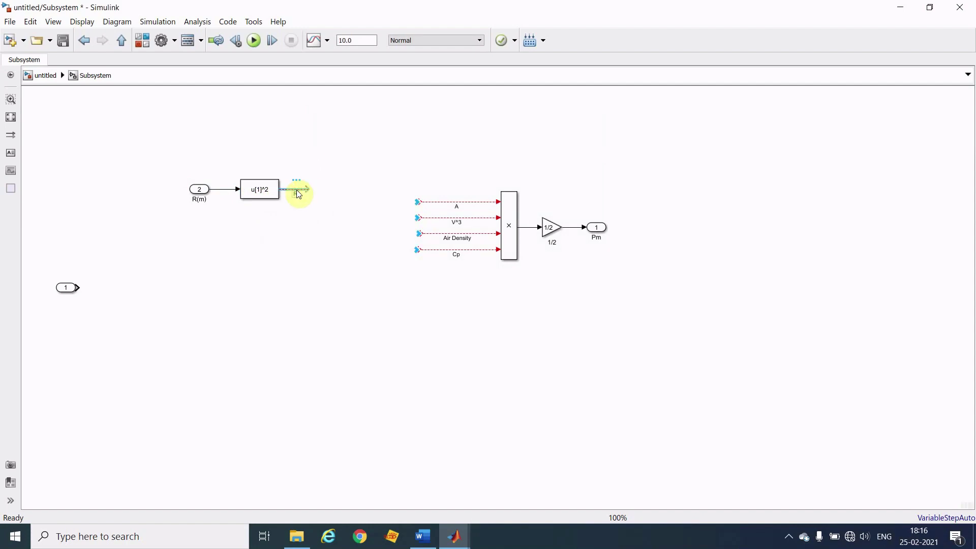
click(326, 246)
Step: Add a Gain block after the Fcn block, level with it, and connect the R2 line to its input
double_click(322, 200)
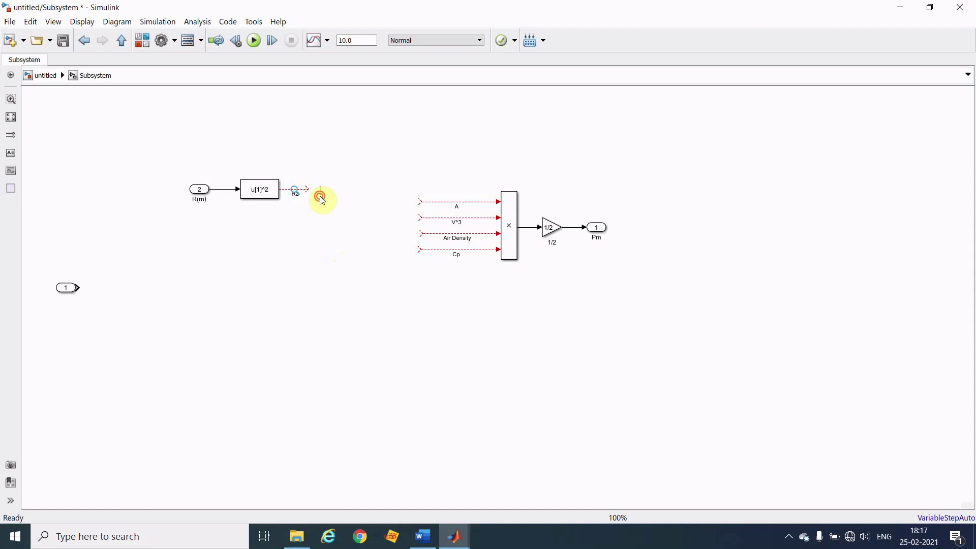
text(gain)
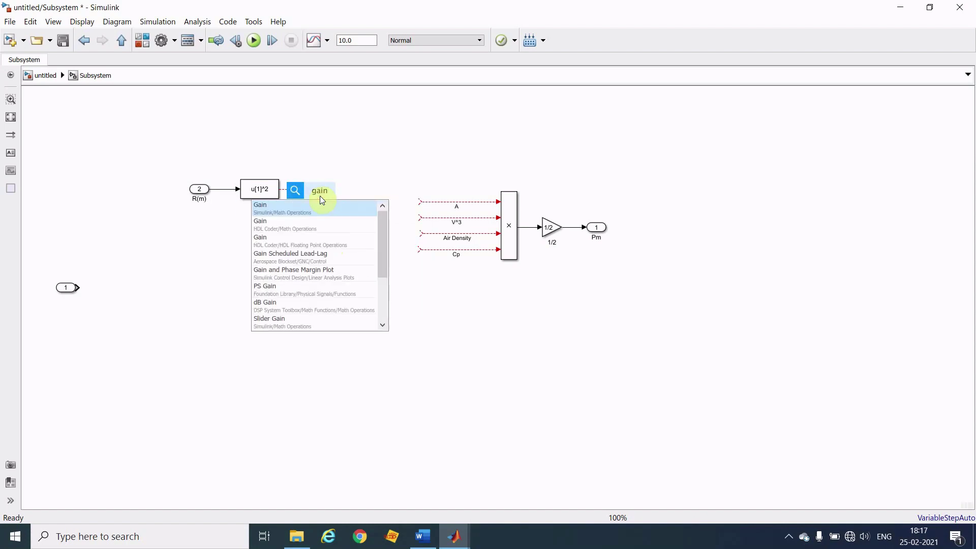
key(Return)
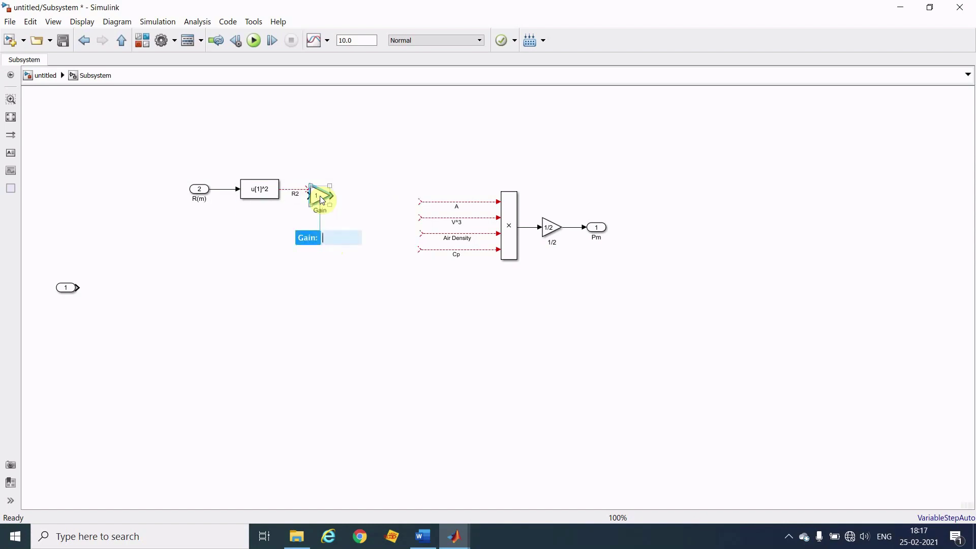
mouse_move(322, 199)
mouse_down()
mouse_move(335, 192)
mouse_move(323, 188)
mouse_up()
click(333, 189)
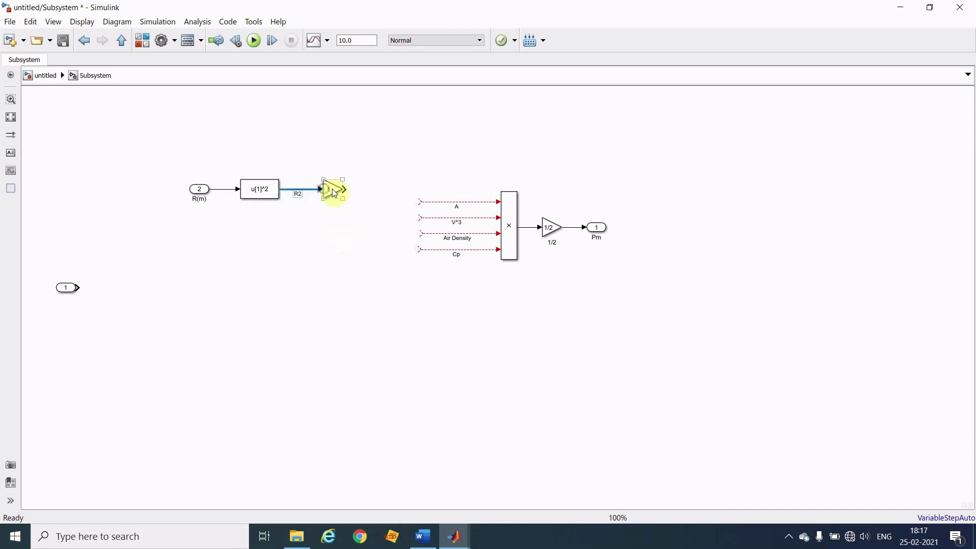
Step: Set the new Gain block's gain to pi and connect its output to the A line of the Product block
double_click(333, 192)
text(pi)
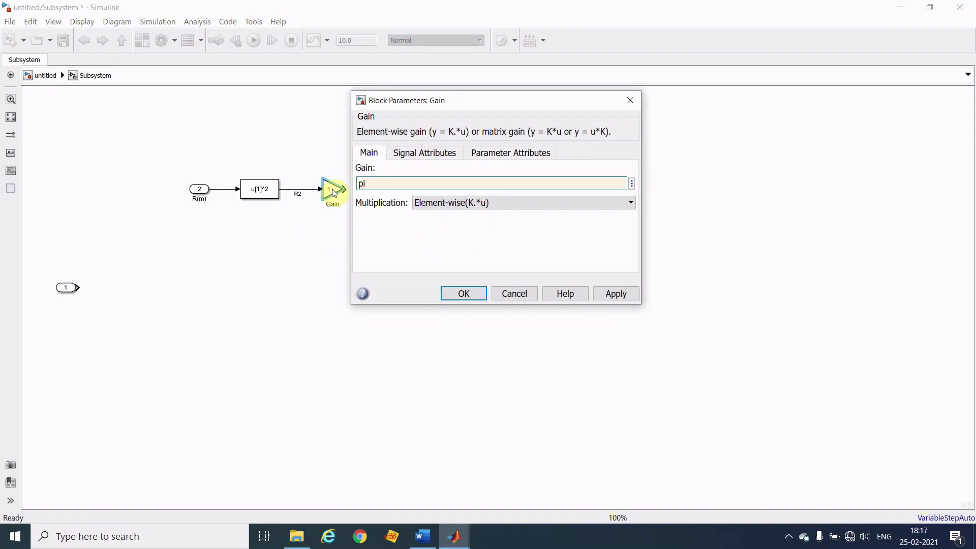
key(Return)
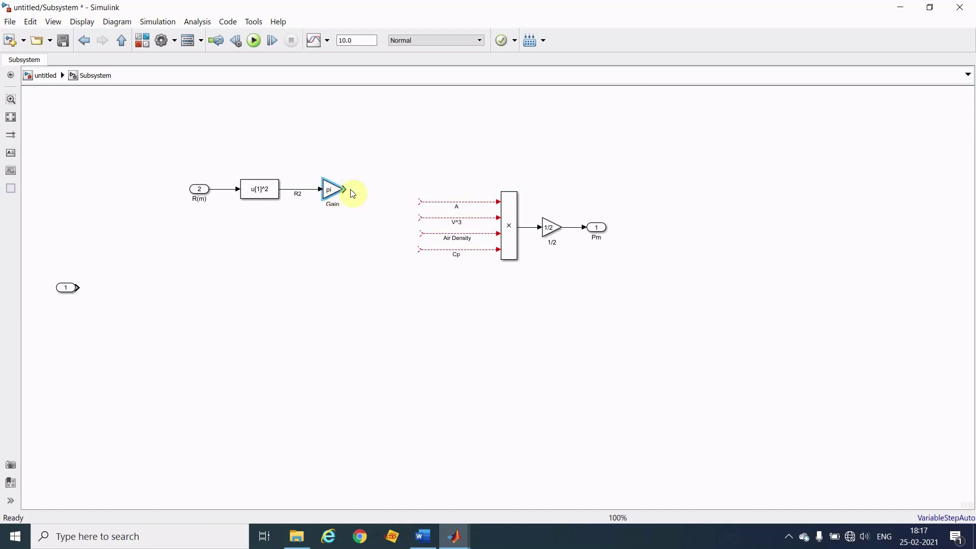
drag(343, 190, 420, 202)
Step: Move the R(m) input port farther from the Fcn block and place a copy of the port directly below it
click(198, 193)
drag(198, 193, 150, 222)
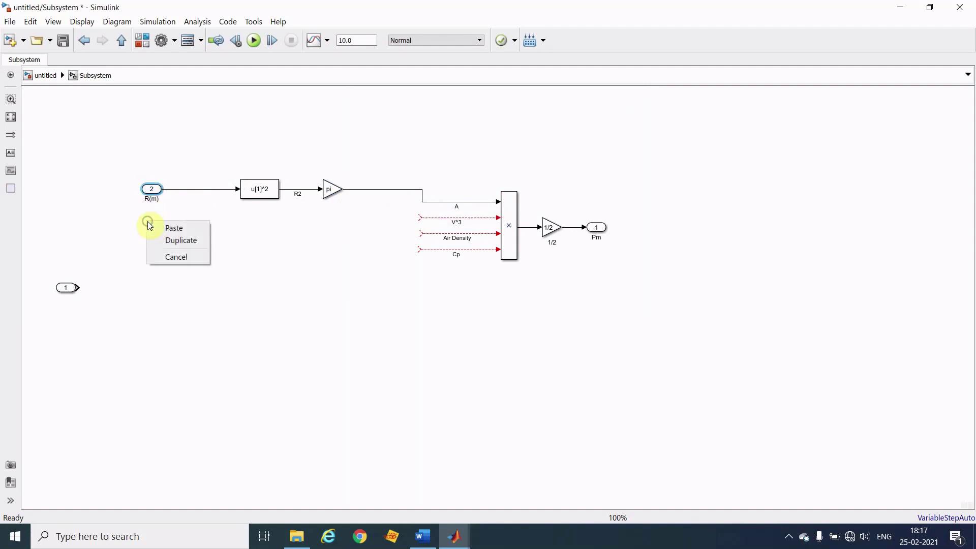
click(169, 226)
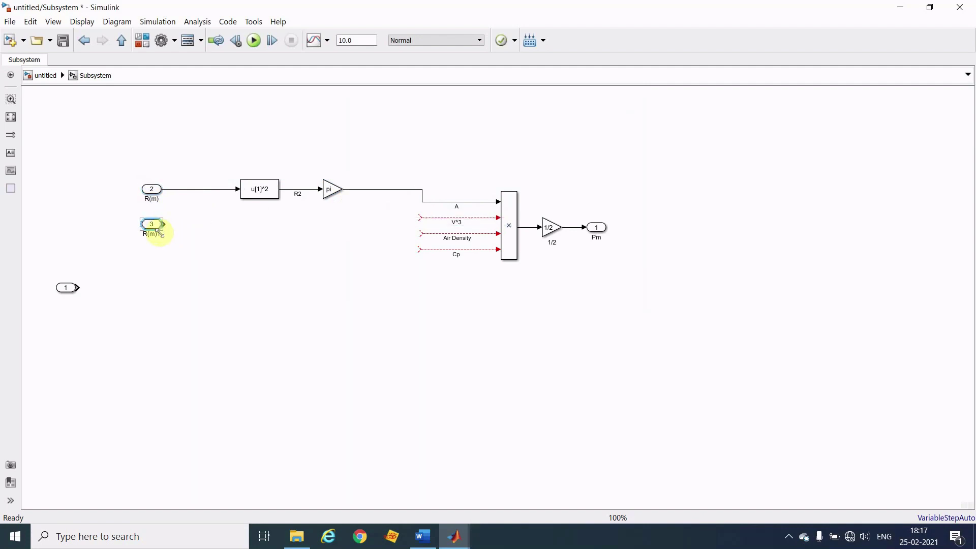
Step: Rename the copied input port 3 as Vw (m/sec)
click(155, 235)
key(BackSpace)
key(BackSpace)
key(BackSpace)
key(BackSpace)
key(BackSpace)
text(Vw)
text(()
text((m/)
text(sec))
click(235, 269)
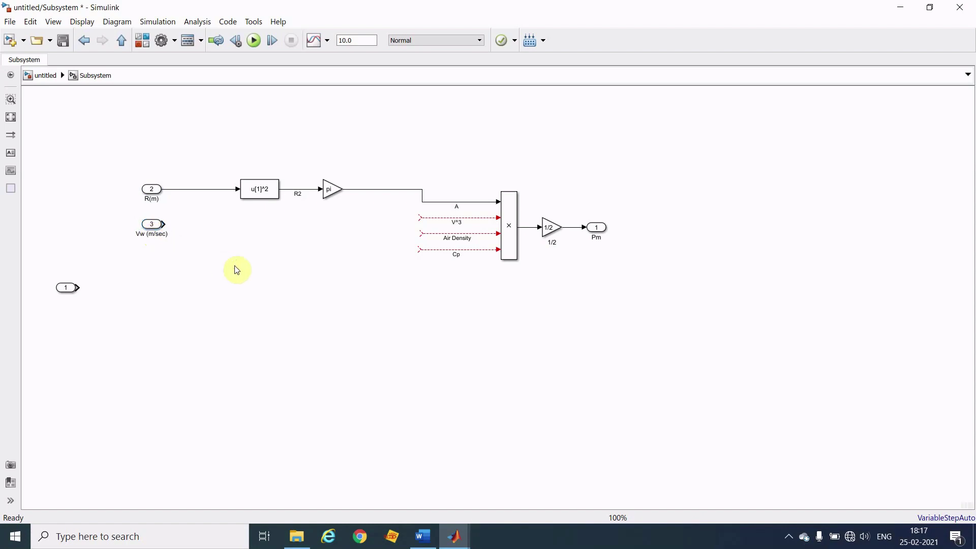
Step: Place a copy of the u[1]^2 Fcn block below the original and connect the Vw (m/sec) port to it
click(258, 193)
drag(257, 194, 258, 231)
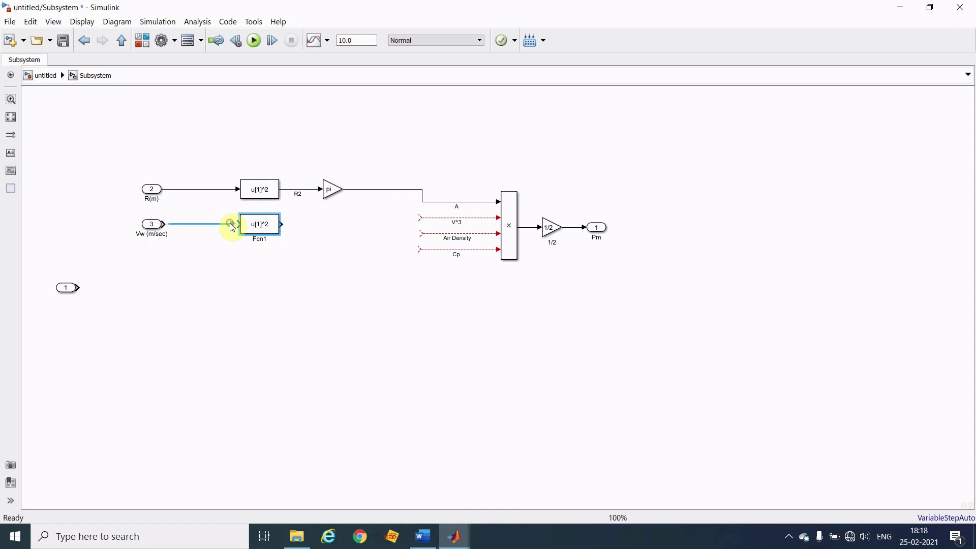
click(231, 226)
Step: Set the copied Fcn block's expression to u[1]^3
double_click(264, 228)
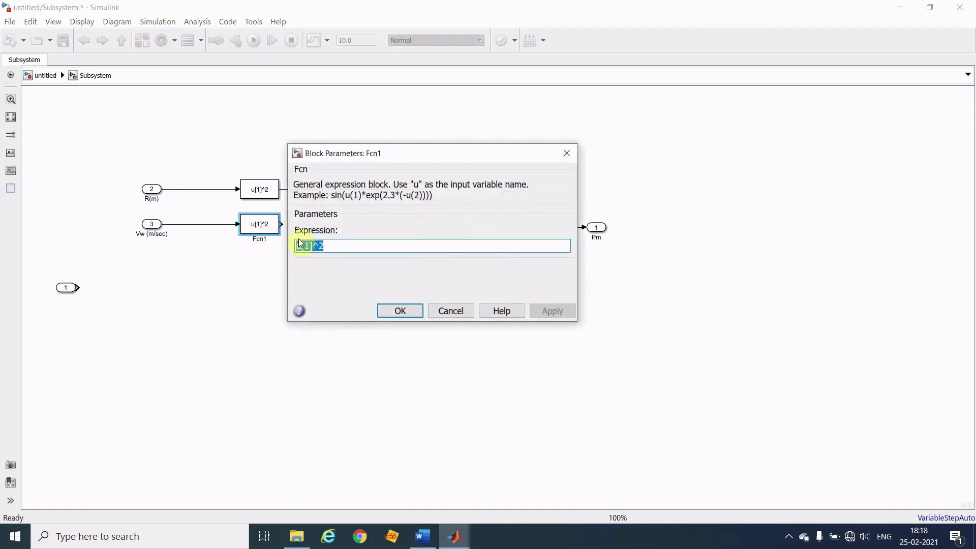
click(329, 249)
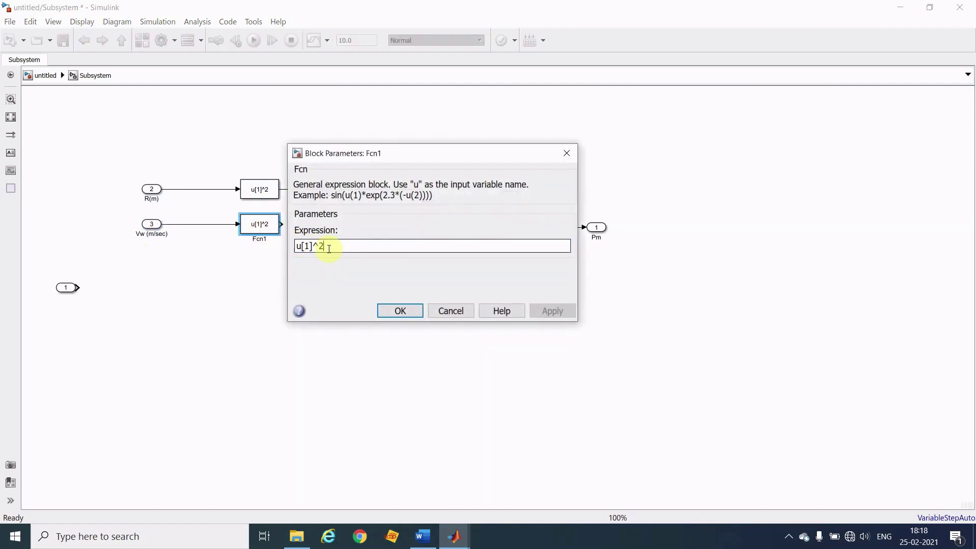
key(BackSpace)
text(3)
key(Return)
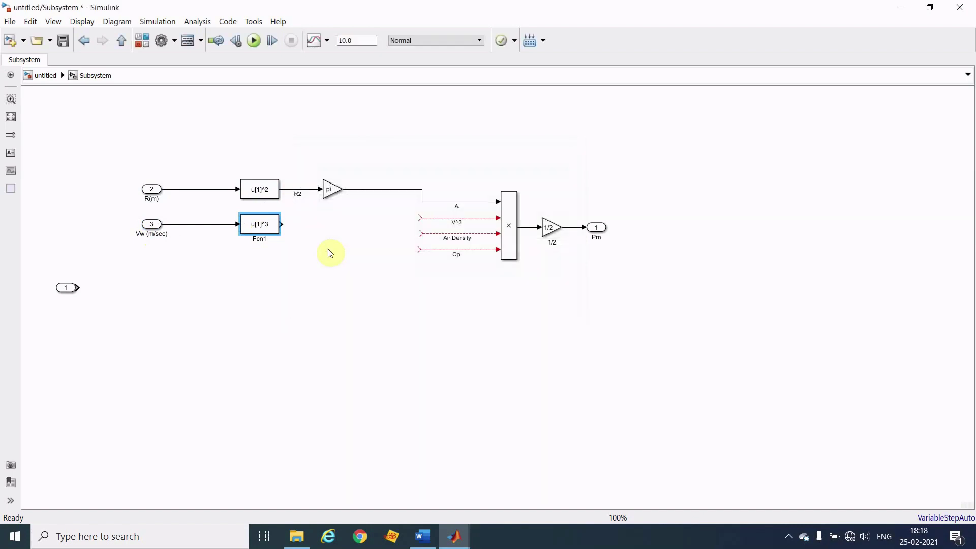
Step: Connect the u[1]^3 block to the V^3 line and align the block and the Vw (m/sec) port with that line
drag(282, 224, 419, 218)
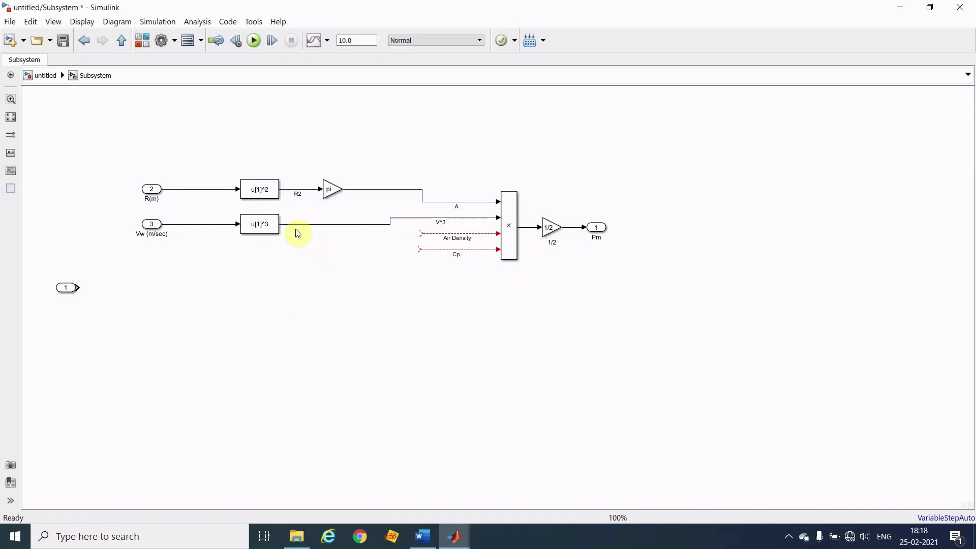
drag(264, 230, 264, 224)
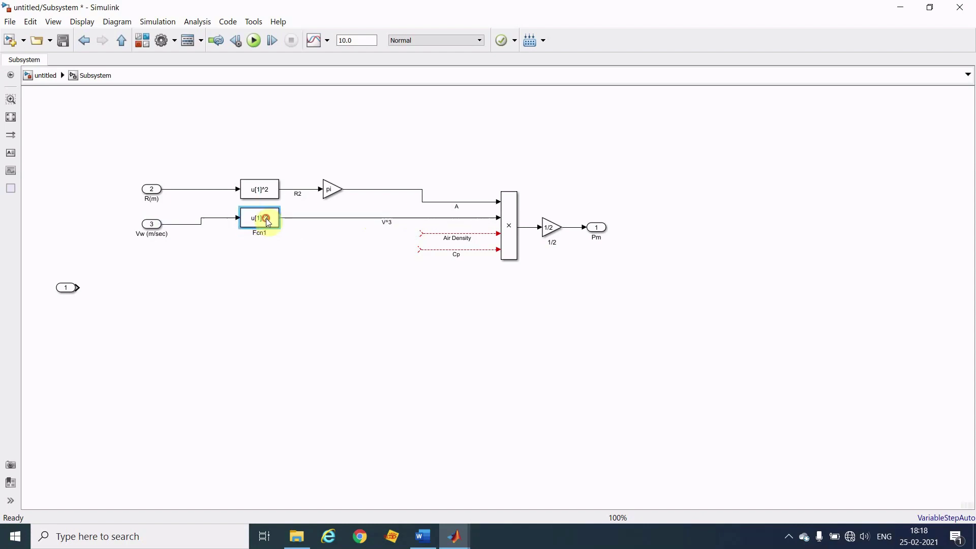
click(158, 233)
drag(158, 233, 154, 222)
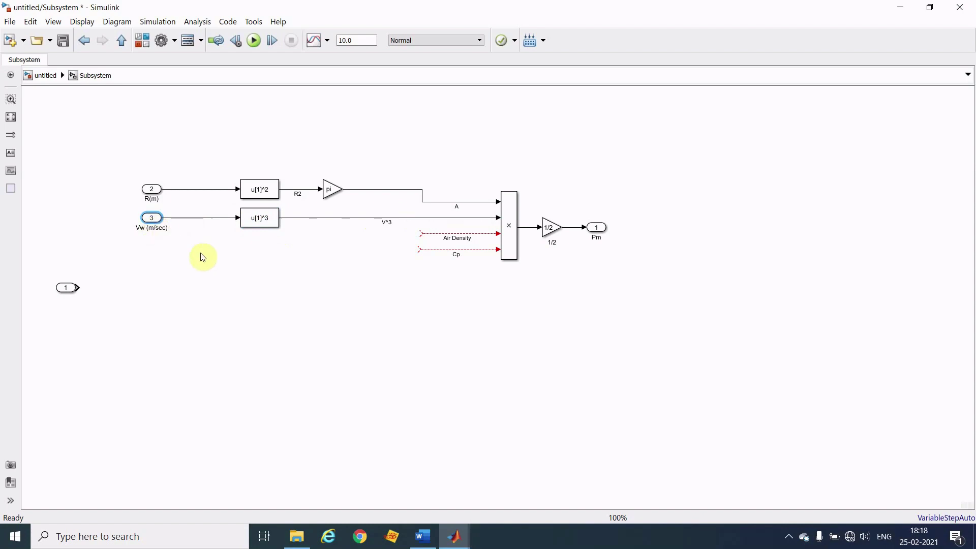
click(202, 257)
Step: Add a Constant block, connect it to the Air Density line and move it level with that line
double_click(209, 277)
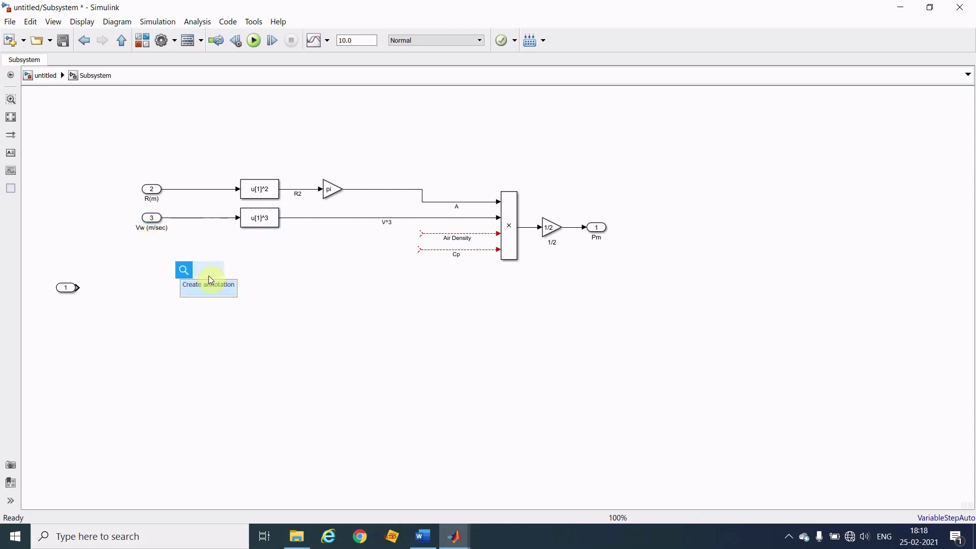
text(constant)
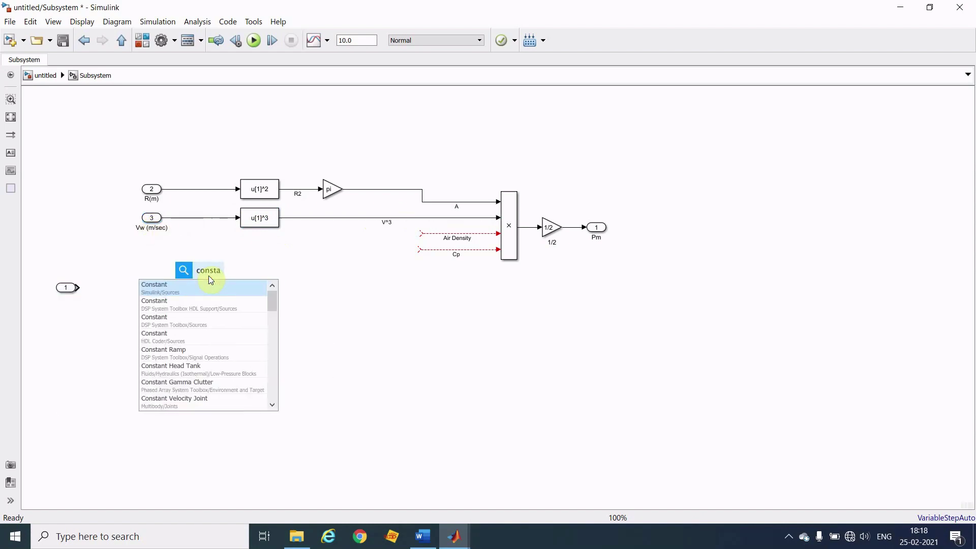
key(Return)
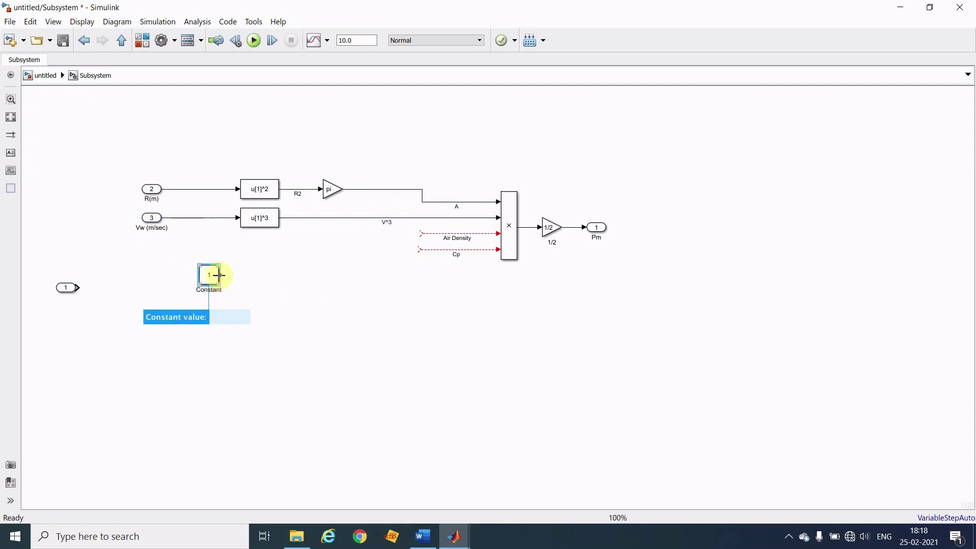
drag(221, 275, 420, 236)
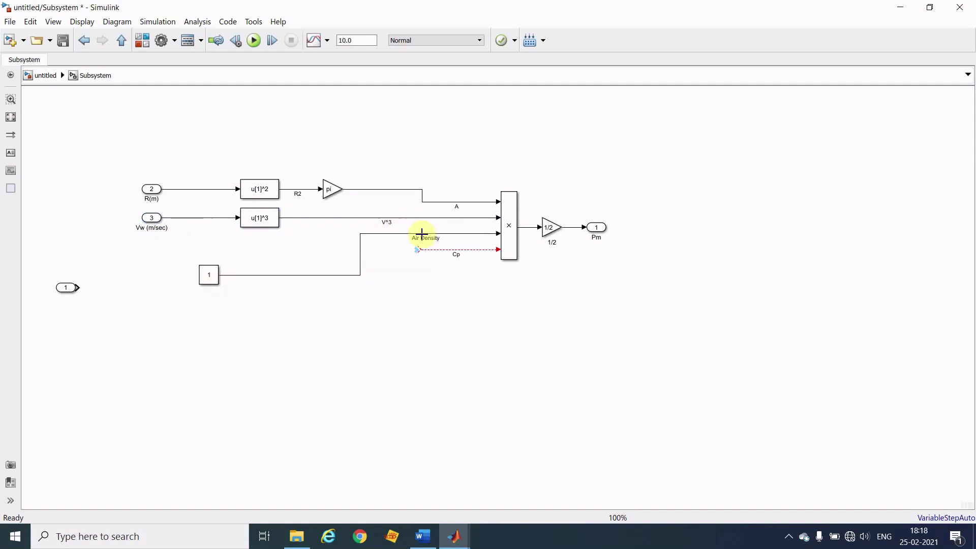
drag(209, 275, 323, 237)
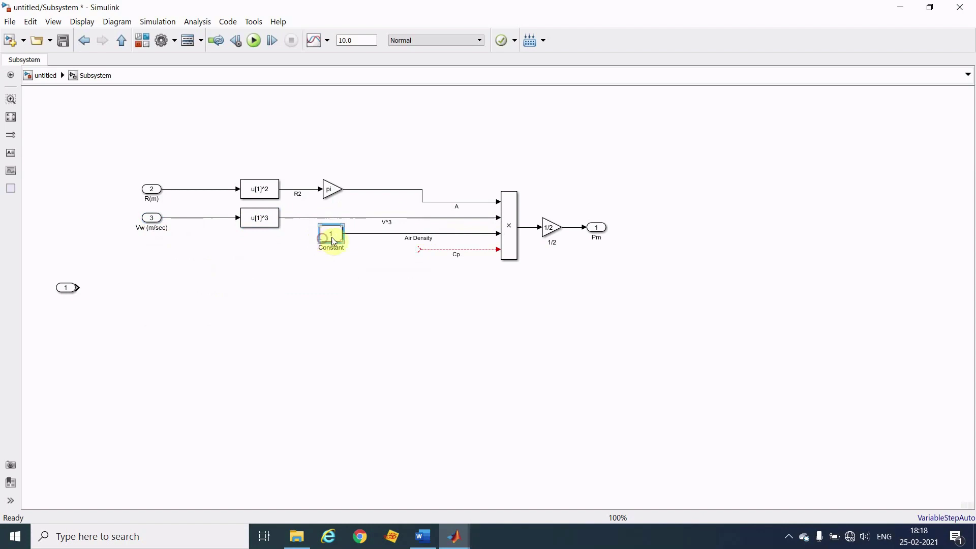
Step: Set the air density Constant block's value to 1.225
double_click(331, 236)
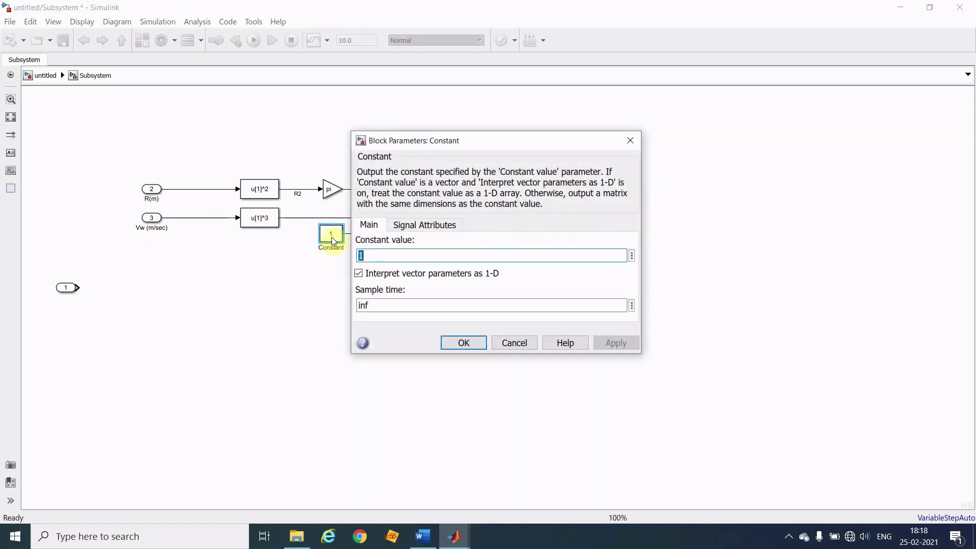
text(1.225)
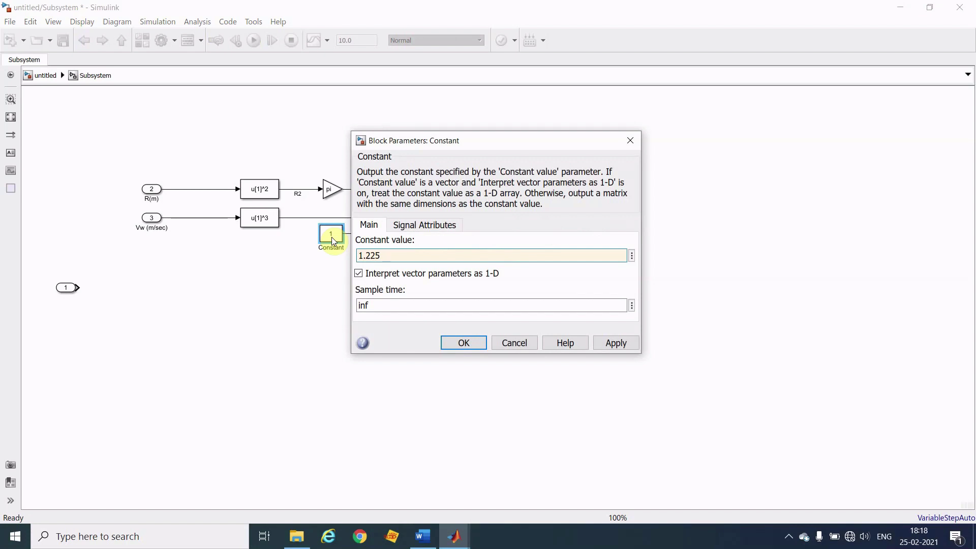
key(Return)
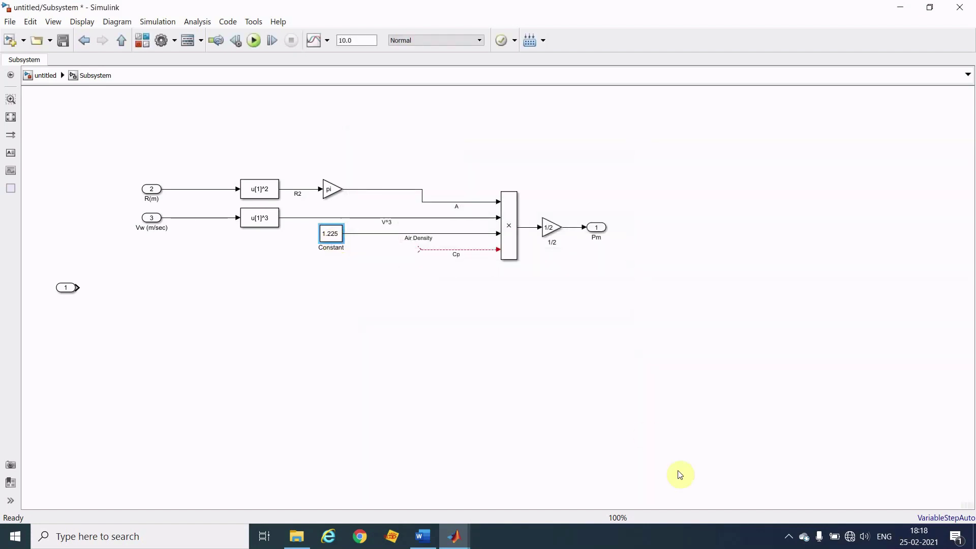
click(789, 534)
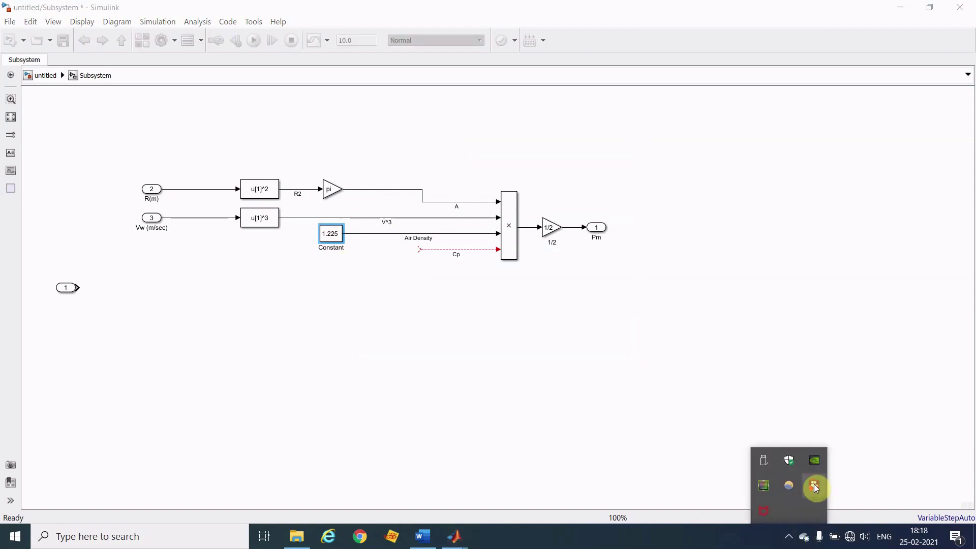
right_click(815, 487)
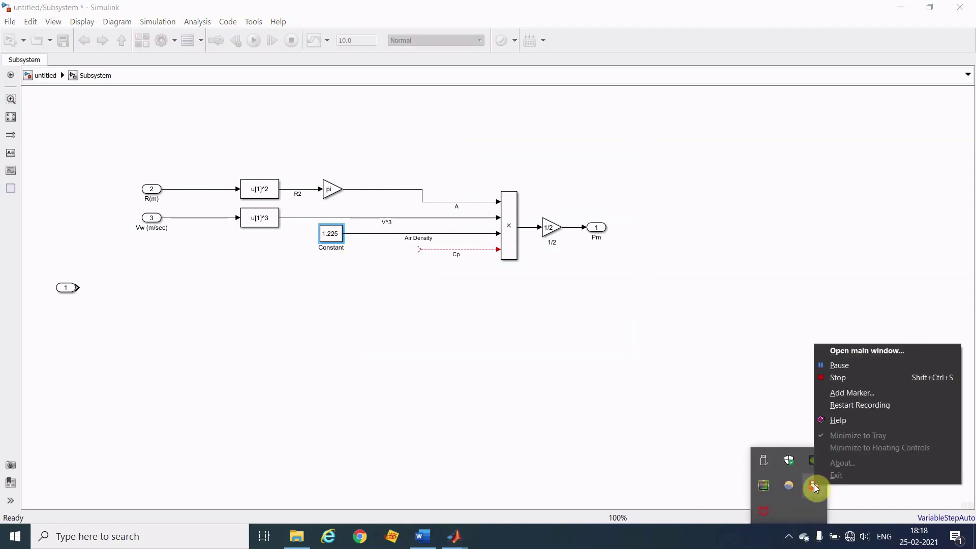
click(841, 367)
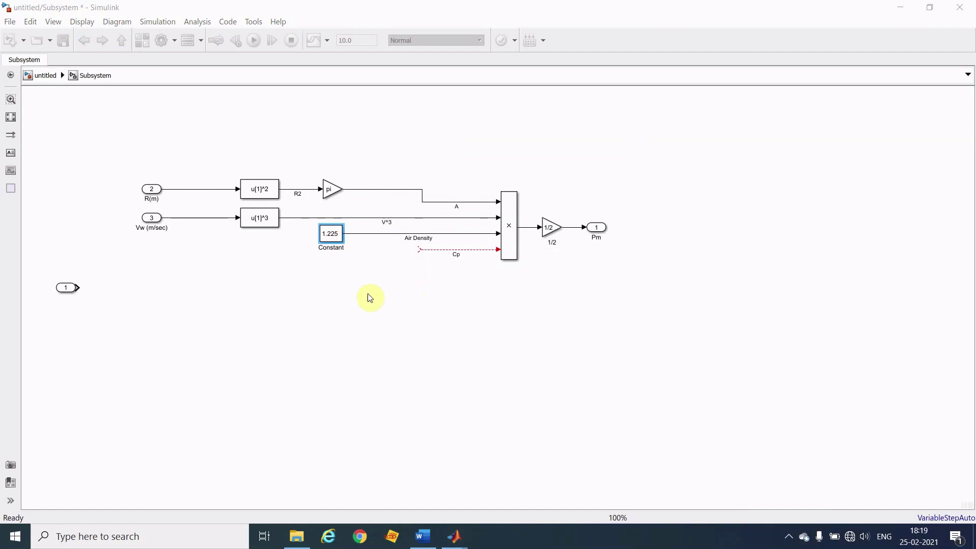
Step: Add a Subsystem block in the empty area below the air density constant and open it
double_click(366, 326)
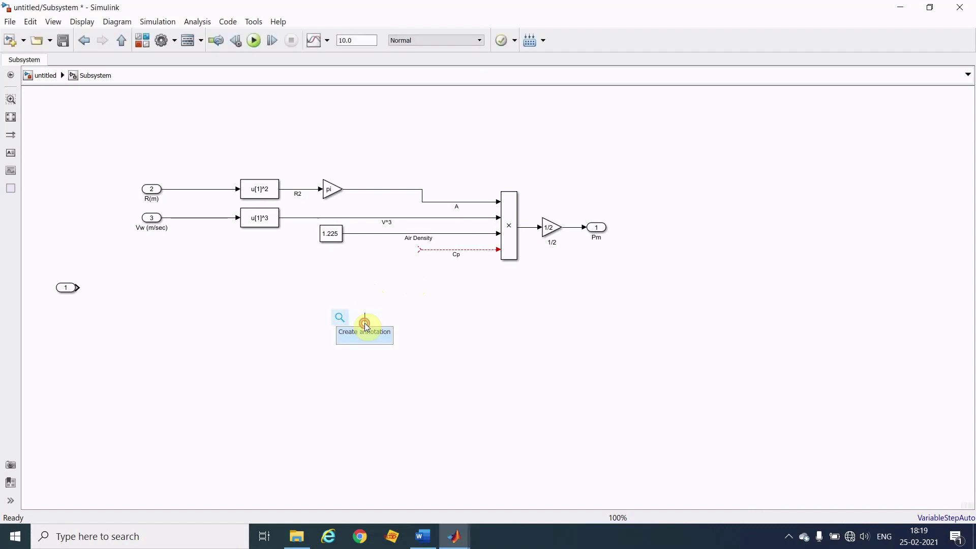
text(subsy)
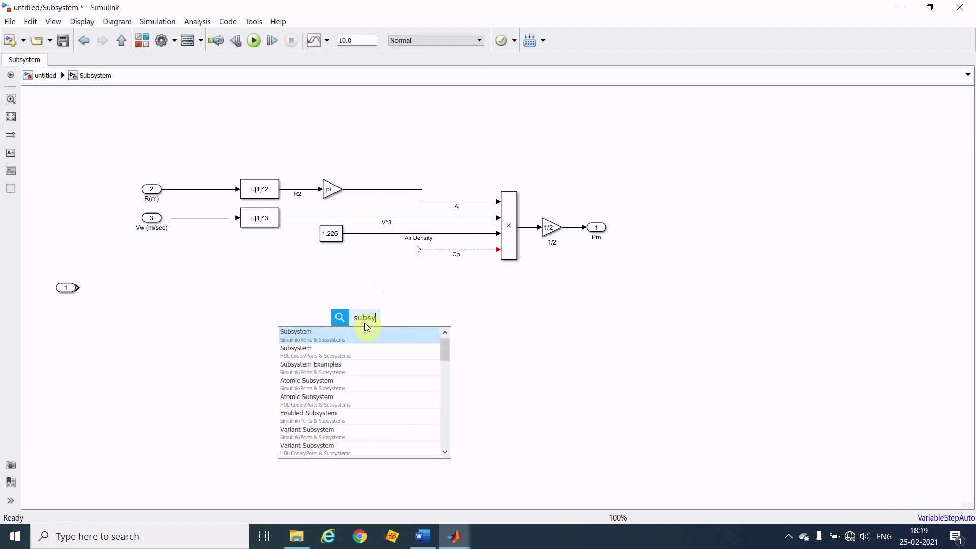
key(Return)
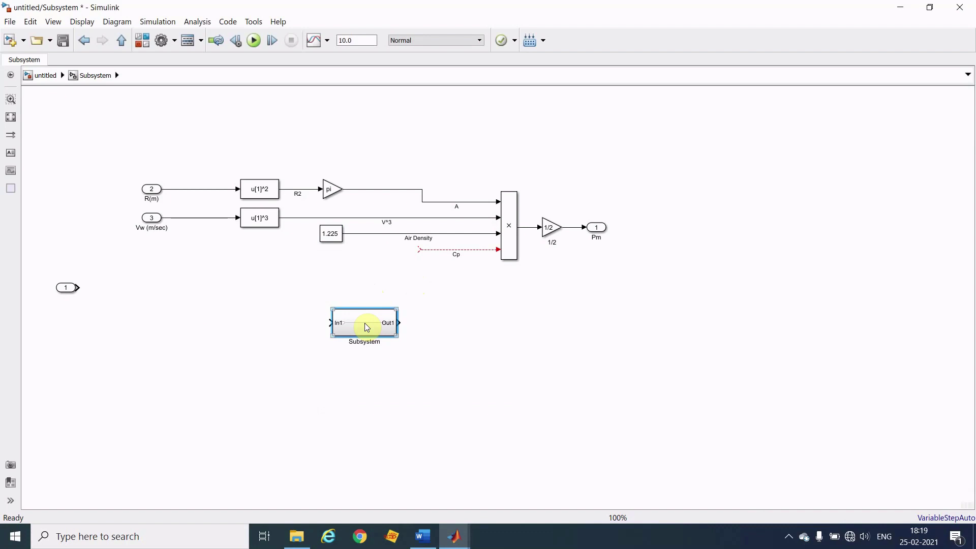
double_click(367, 327)
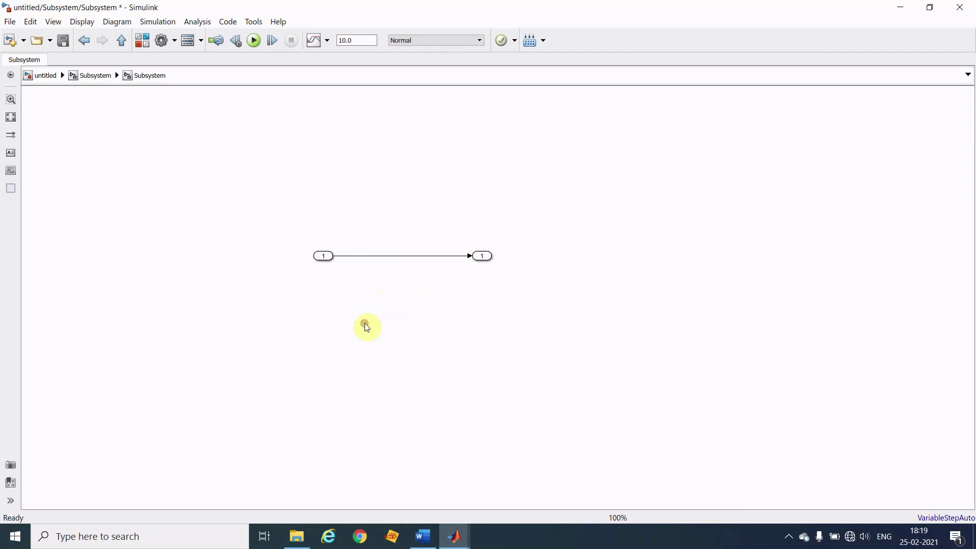
Step: Delete the line between the nested subsystem's input and output ports and rename the output port Cp
click(420, 256)
key(Delete)
click(483, 259)
click(482, 265)
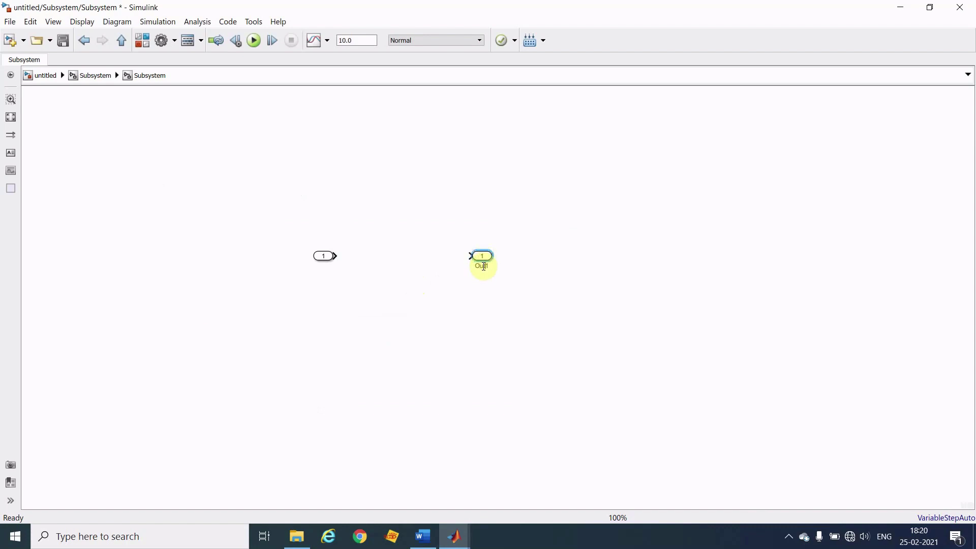
key(BackSpace)
key(BackSpace)
key(BackSpace)
key(BackSpace)
text(Co)
click(487, 305)
Step: Move the input port up and away from Cp and paste a copy of it below as a second input port
click(331, 260)
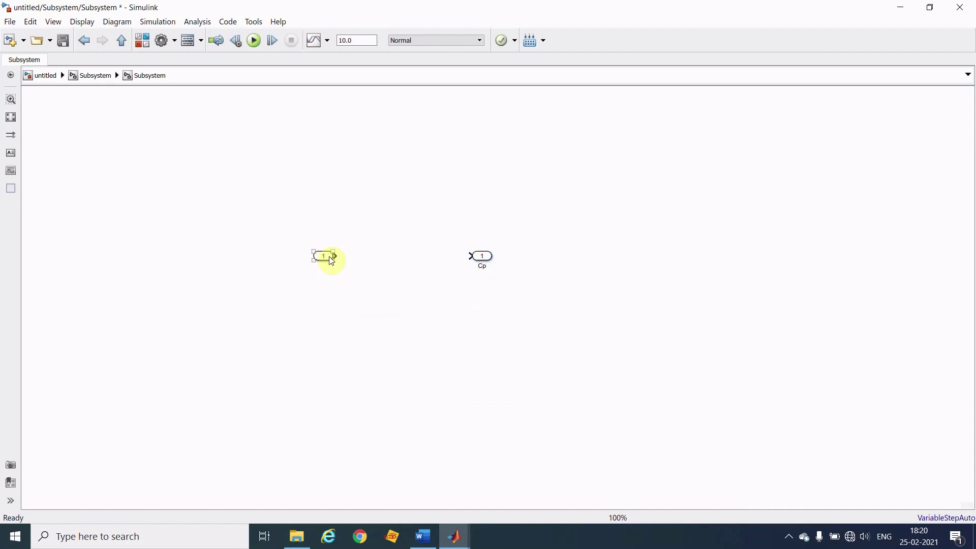
drag(331, 260, 287, 234)
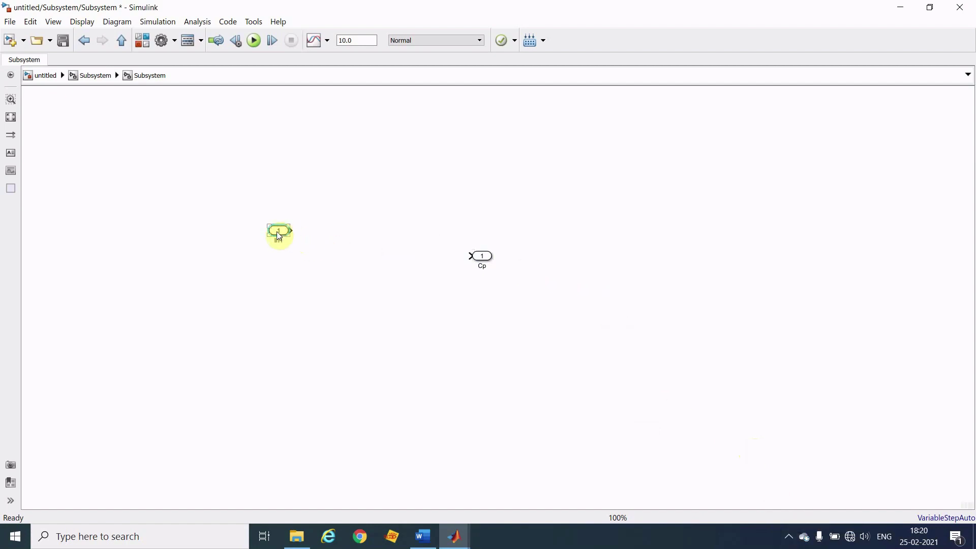
drag(279, 231, 278, 324)
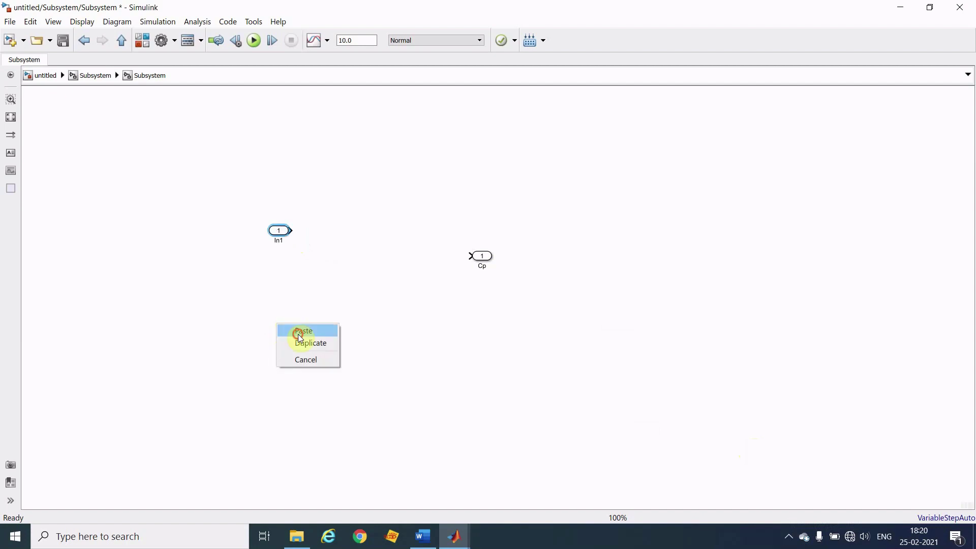
click(300, 332)
Step: Rename the upper input port lambda and the lower input port beta
click(279, 233)
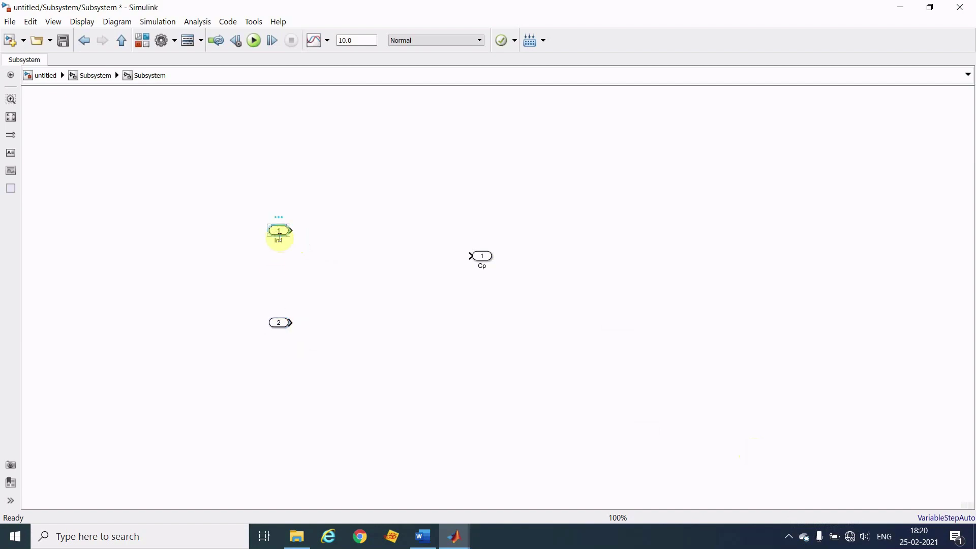
click(281, 240)
text(lambda)
click(286, 323)
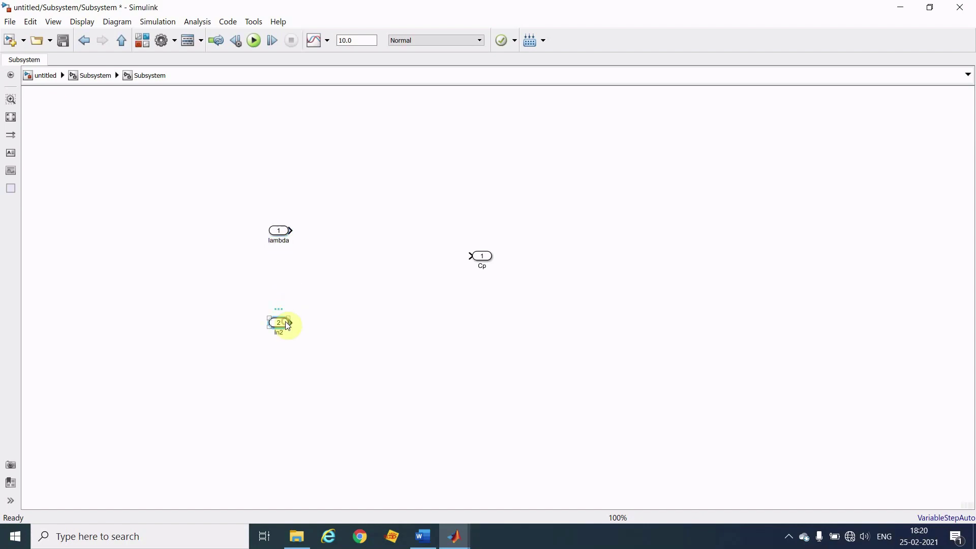
click(283, 333)
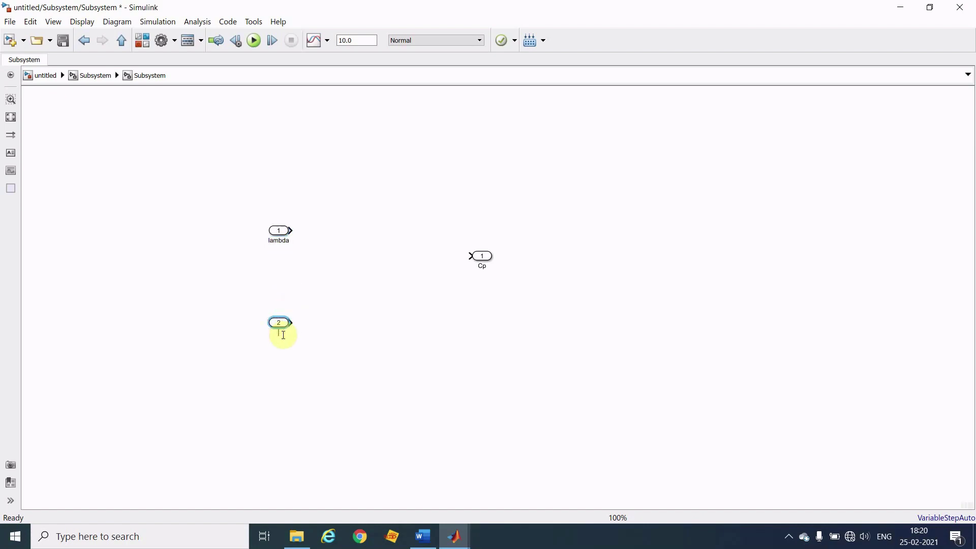
text(beta)
click(360, 337)
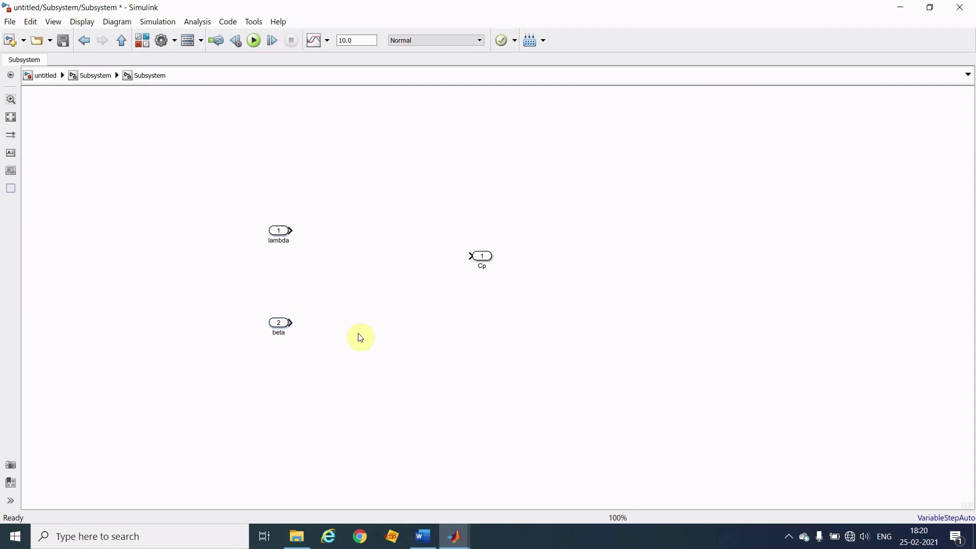
Step: View the nested subsystem's ports from the parent level, review the Cp equation (2) in the Word document, and reopen the nested subsystem in Simulink
click(102, 78)
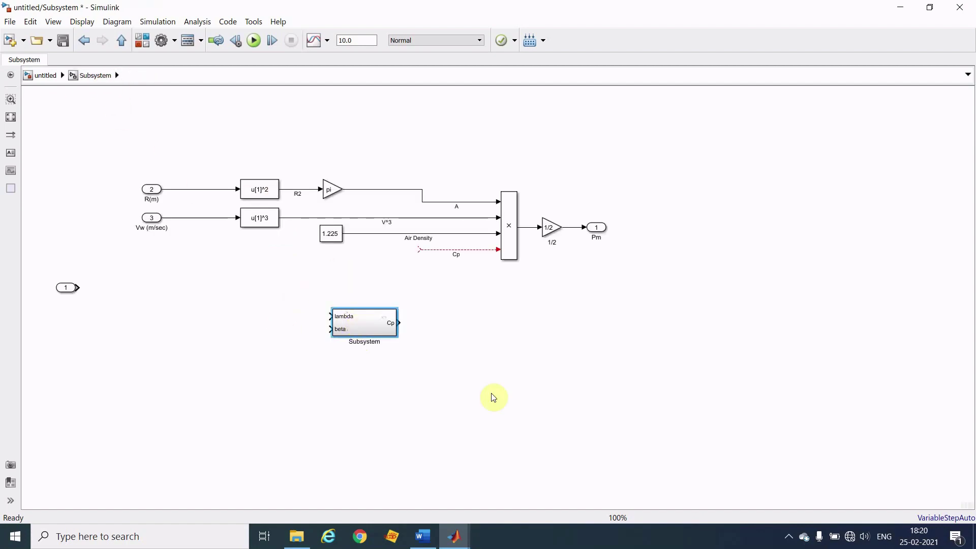
click(425, 539)
click(417, 431)
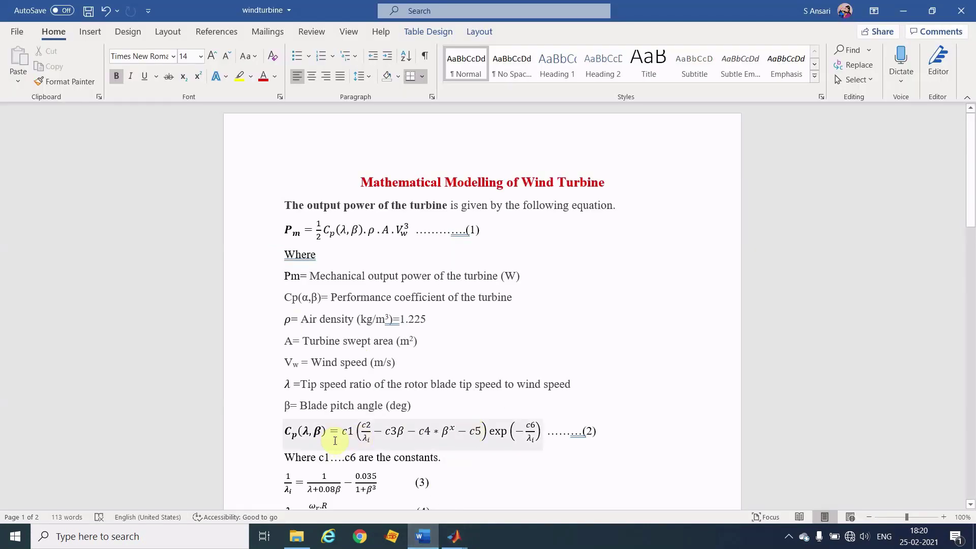
click(577, 434)
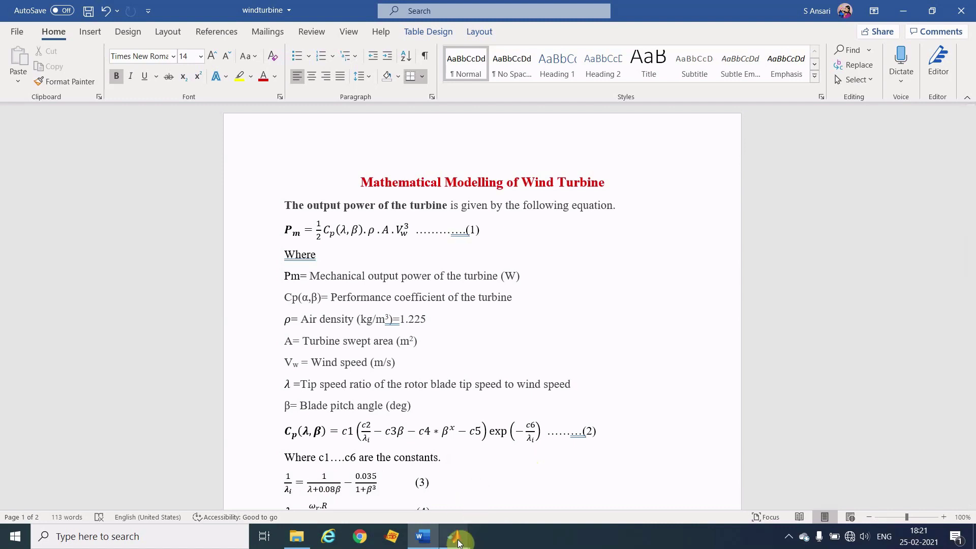
mouse_move(457, 540)
click(520, 498)
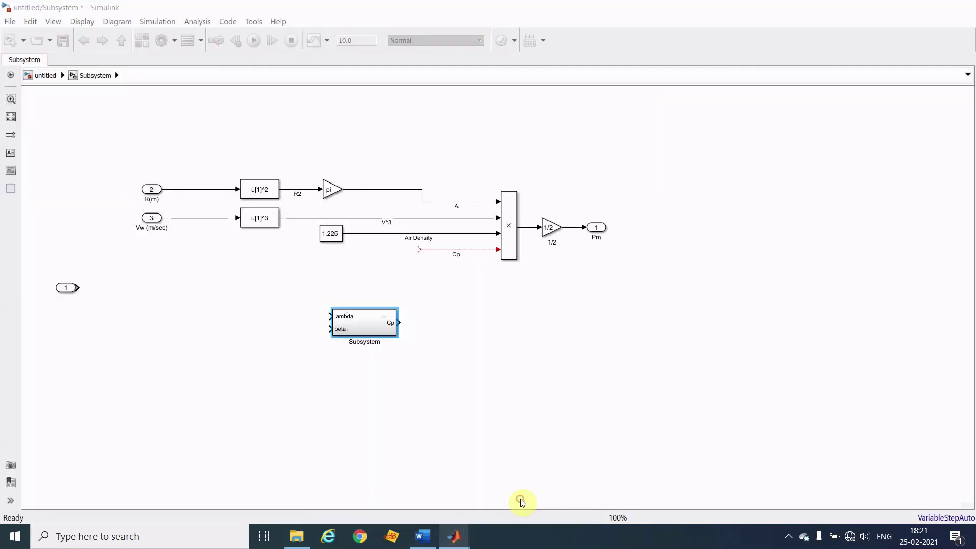
click(380, 342)
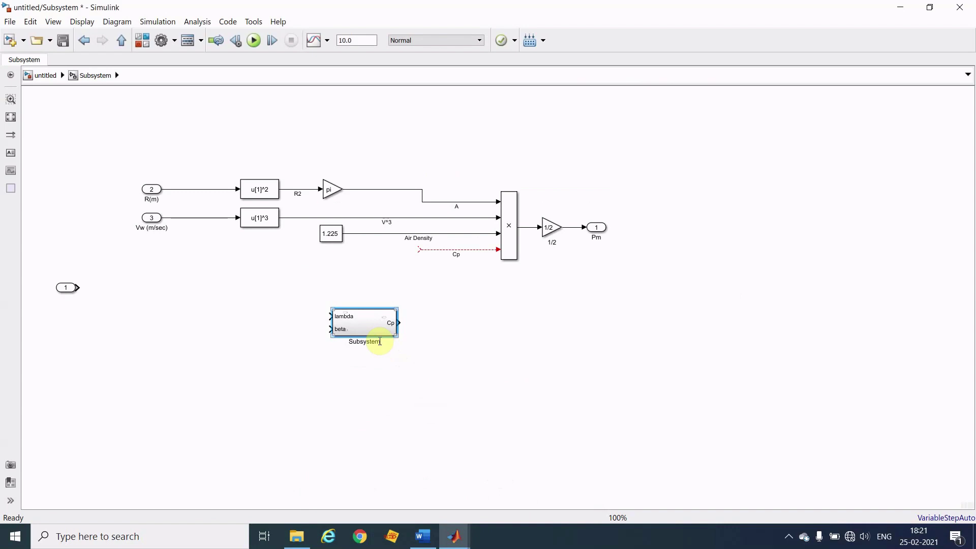
double_click(375, 327)
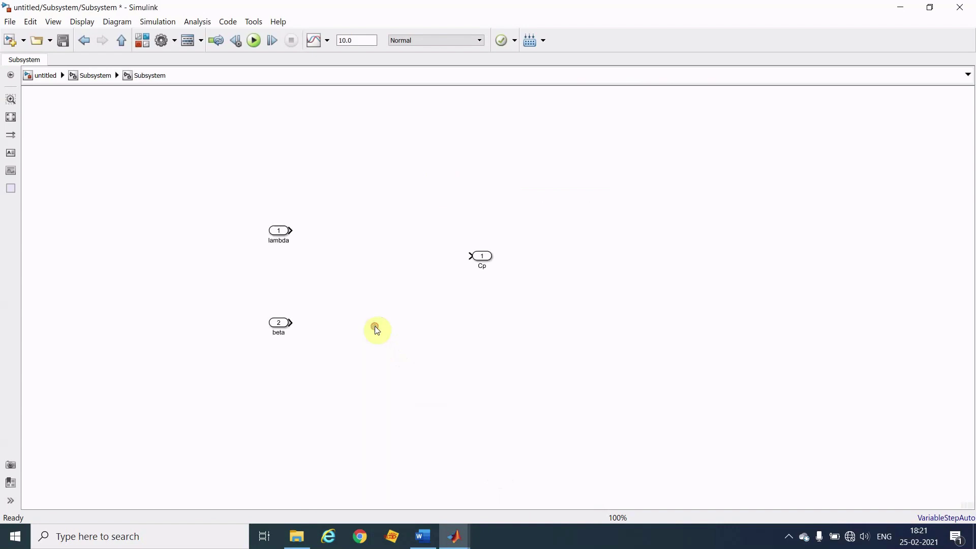
Step: Add an Fcn block, move the Cp port farther out, connect the block to Cp and align the two
double_click(429, 300)
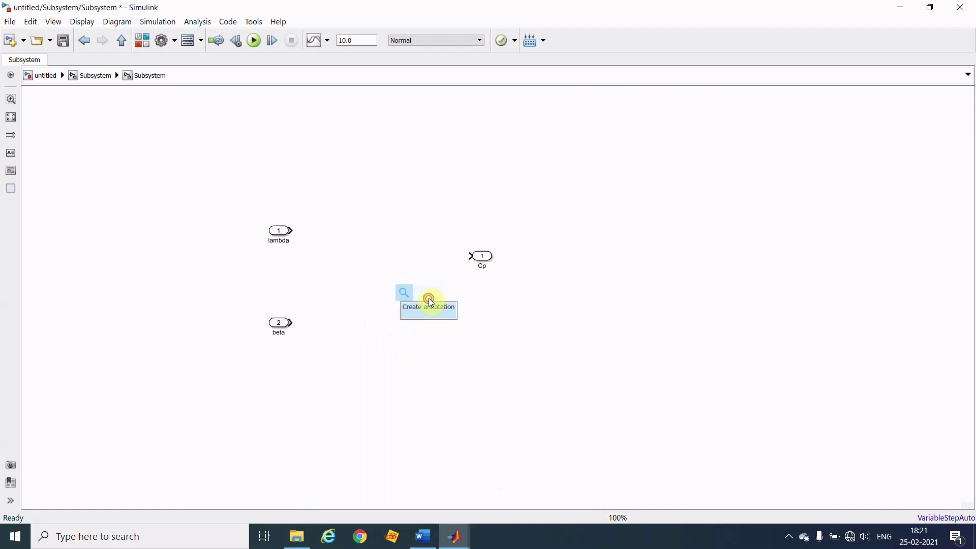
text(fcn)
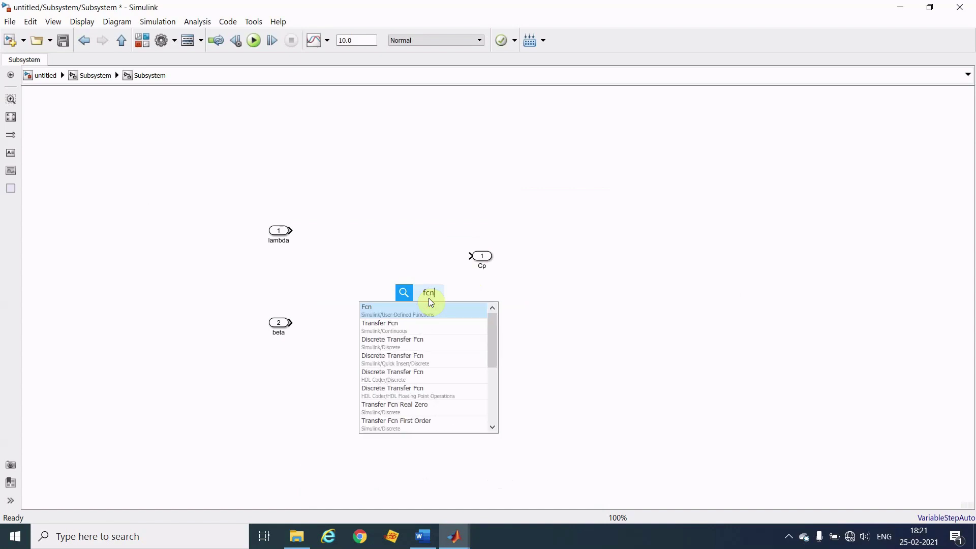
key(Return)
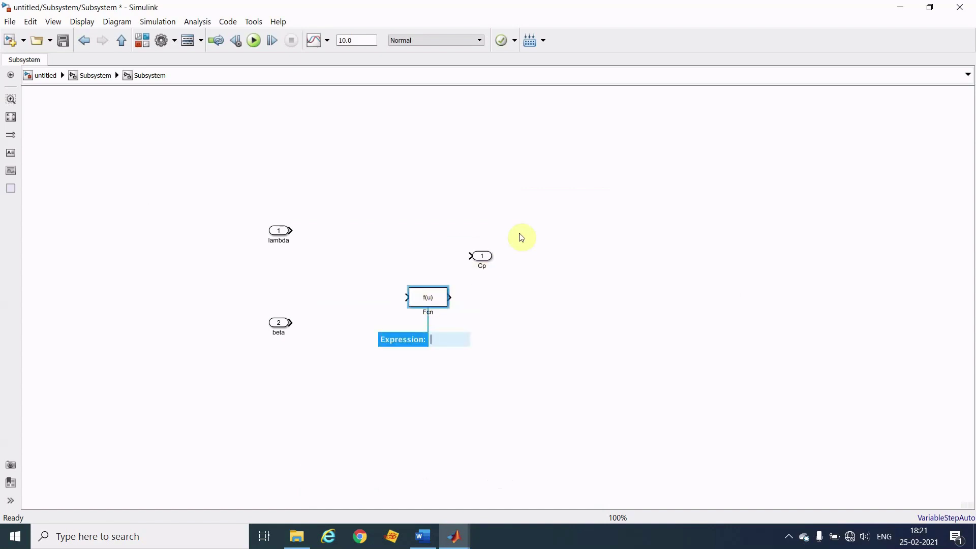
drag(482, 257, 568, 258)
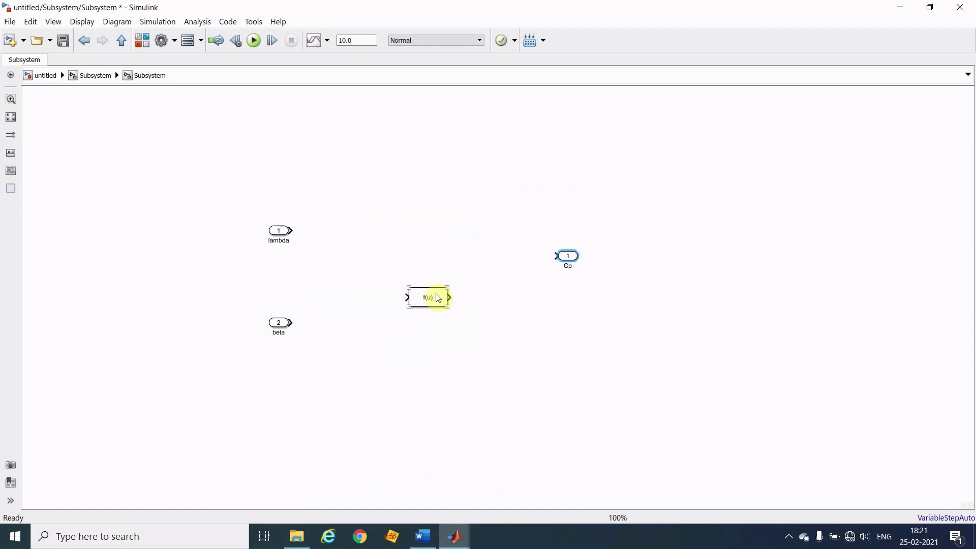
drag(438, 295, 562, 258)
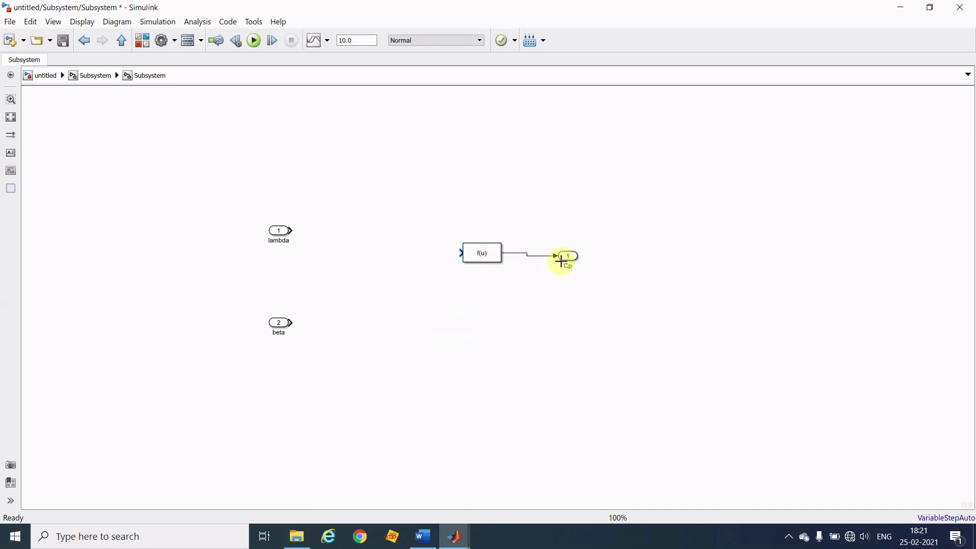
click(473, 259)
drag(473, 259, 473, 262)
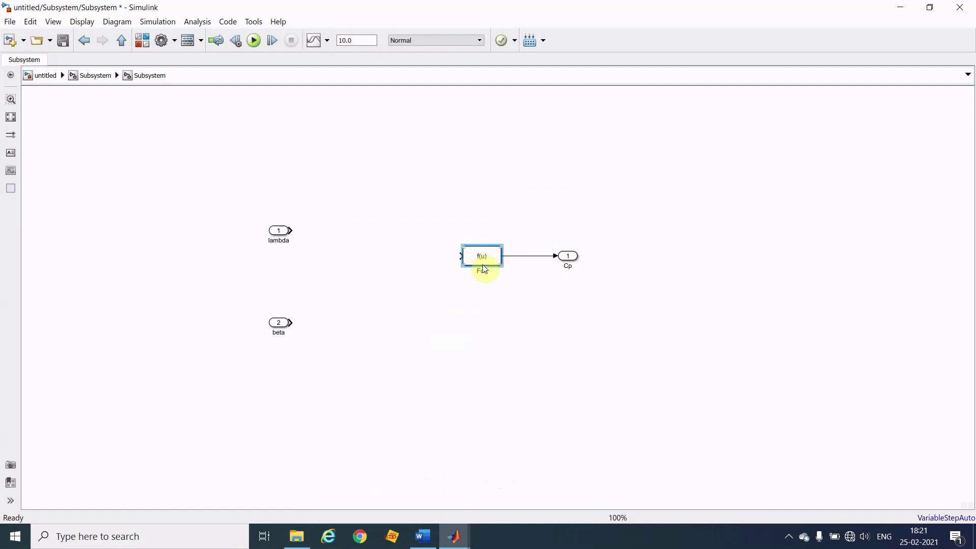
Step: Rename the Fcn block as Eqn(2)
double_click(488, 272)
text(F)
text(qn)
text((2))
click(500, 333)
Step: Replace the Eqn(2) block's expression with 0.5*(116*u[1]-0.4*u[2]-5), using the constants c1 to c5 from the Word document's table
click(489, 259)
double_click(489, 258)
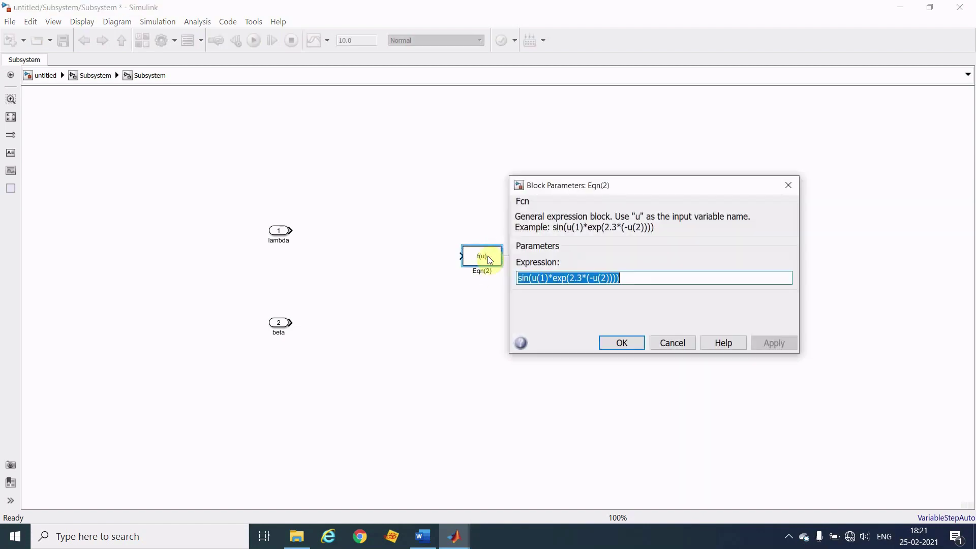
key(BackSpace)
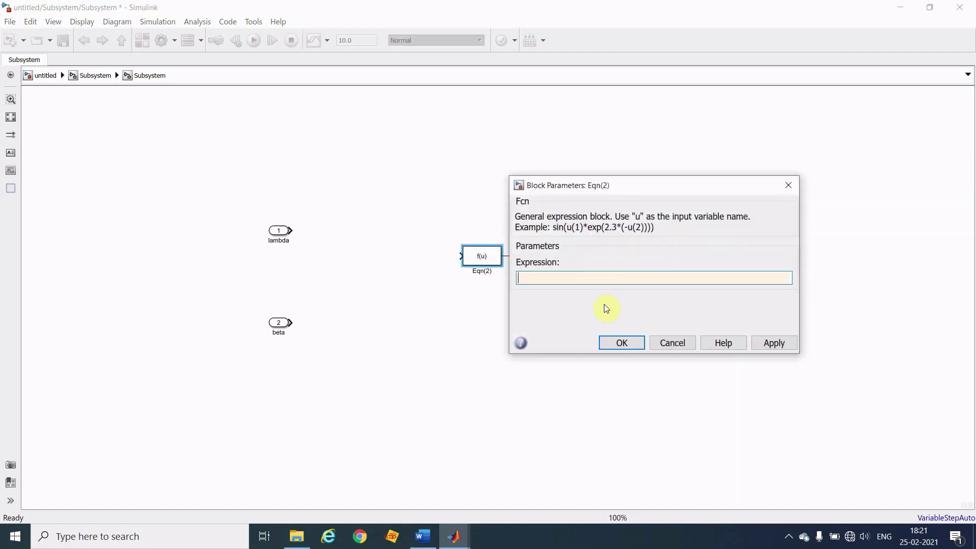
click(423, 537)
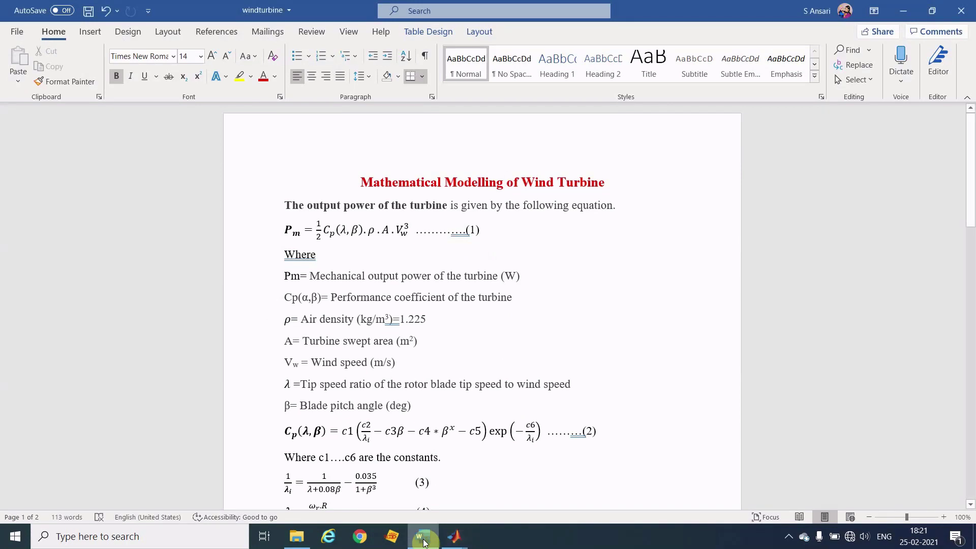
scroll(466, 476, down, 5)
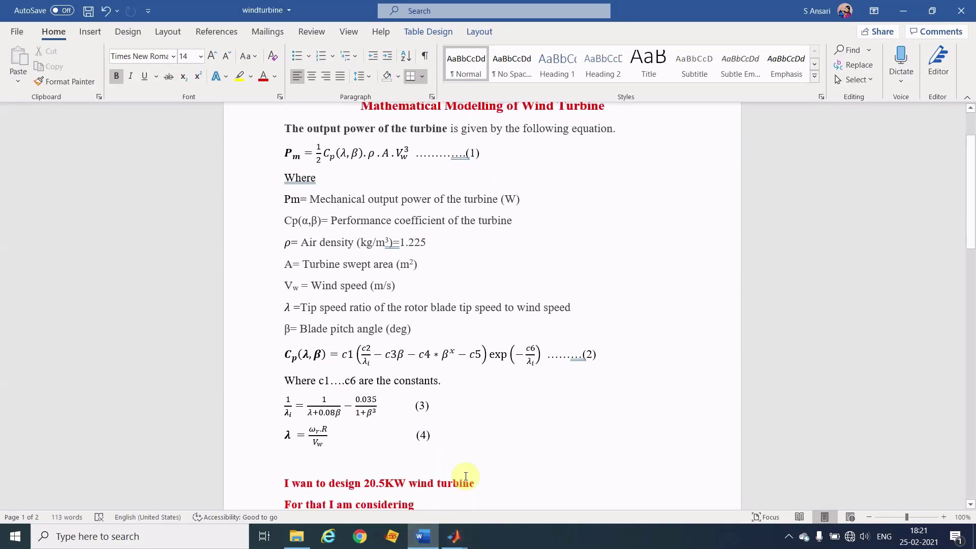
scroll(466, 477, down, 2)
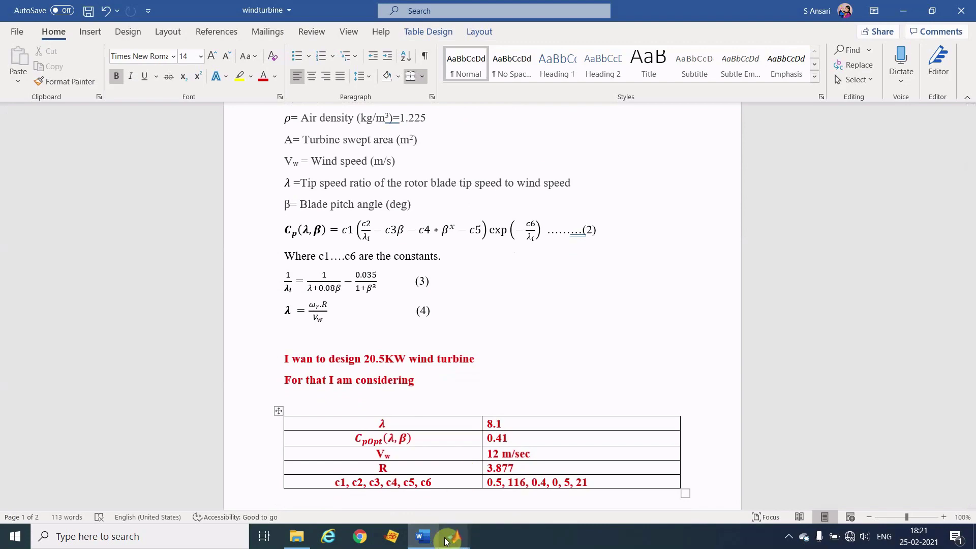
mouse_move(454, 537)
click(565, 502)
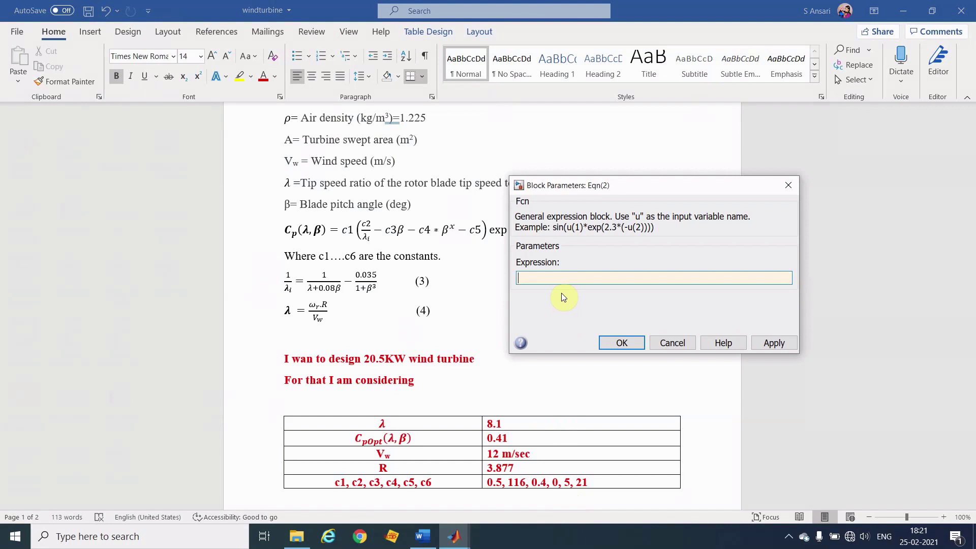
text(0.5*(116*)
text(u[)
text(2]-)
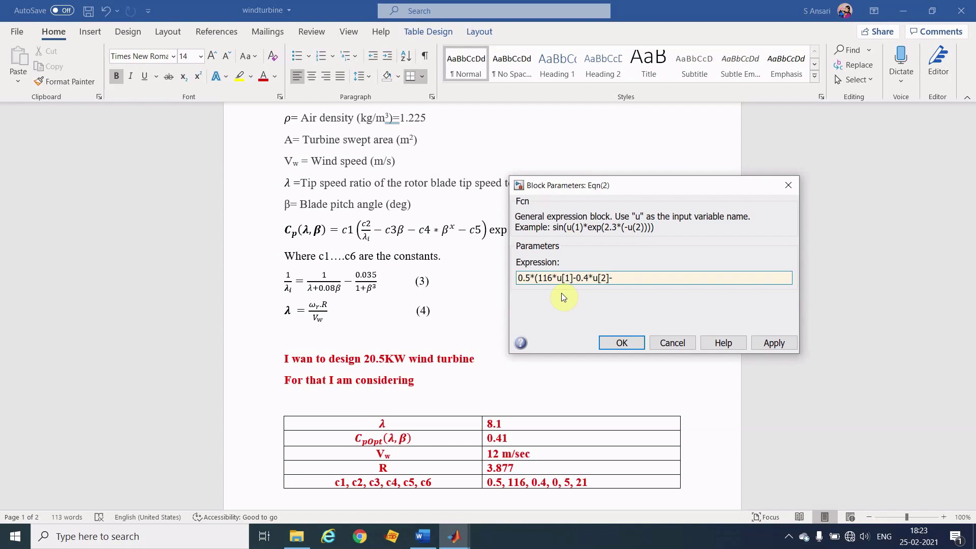
text(5))
Step: Append exp(-21*u[1]) to the end of the Eqn(2) expression and apply it, keeping the Word document's equation (2) in view
drag(645, 185, 723, 188)
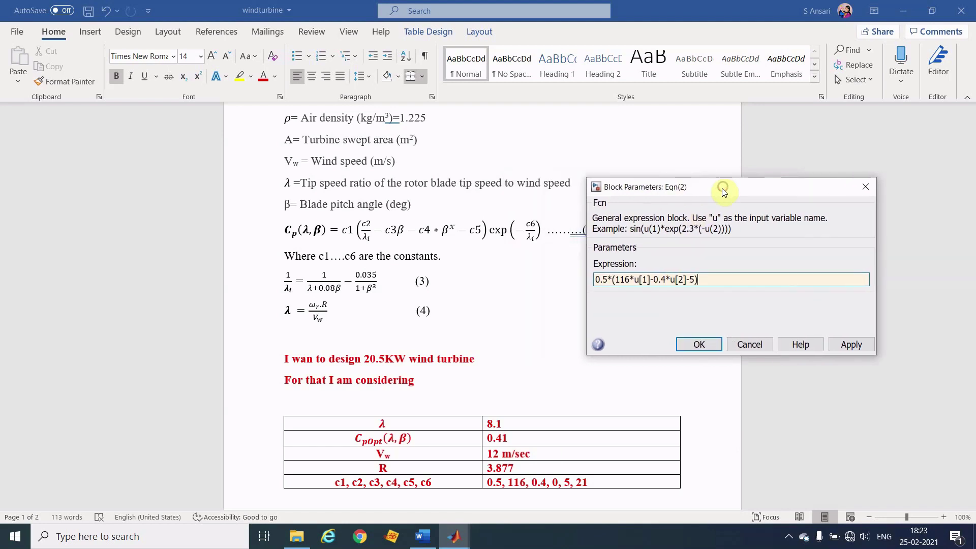
click(714, 281)
text(exp)
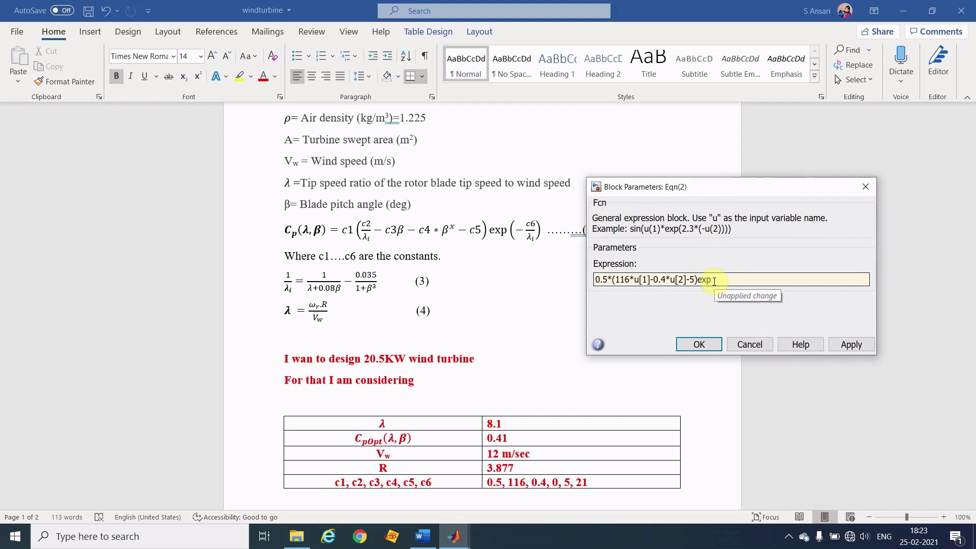
text(()
text(-)
text(2)
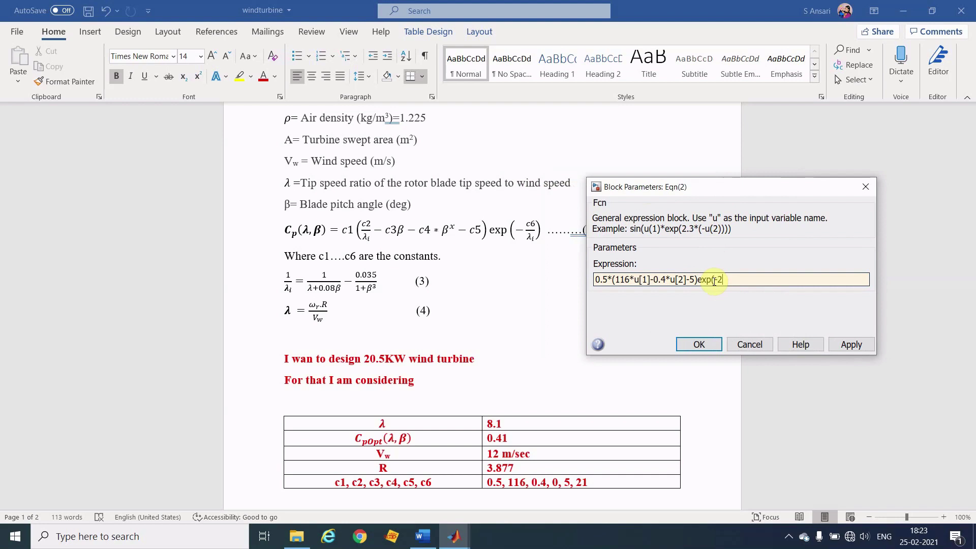
text(1*)
text(u[1]))
click(849, 343)
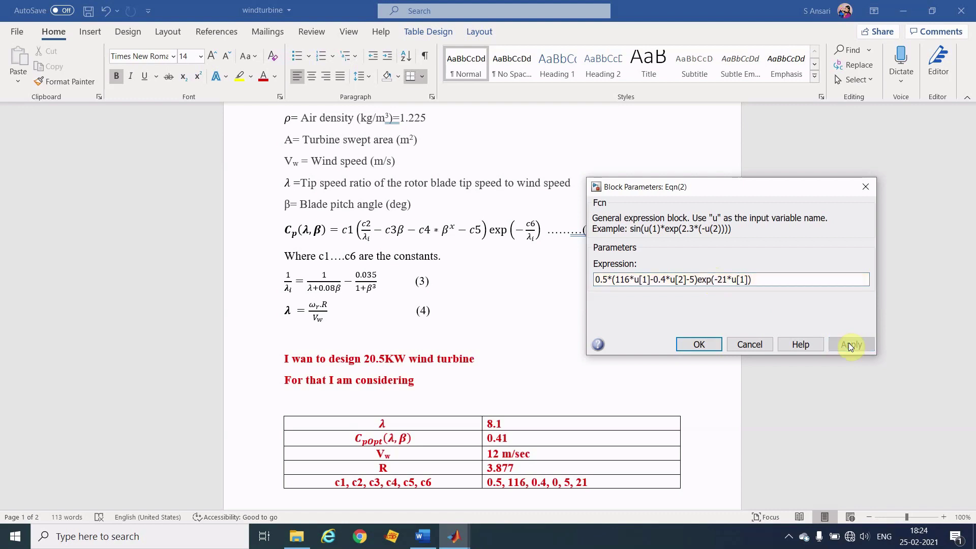
click(699, 345)
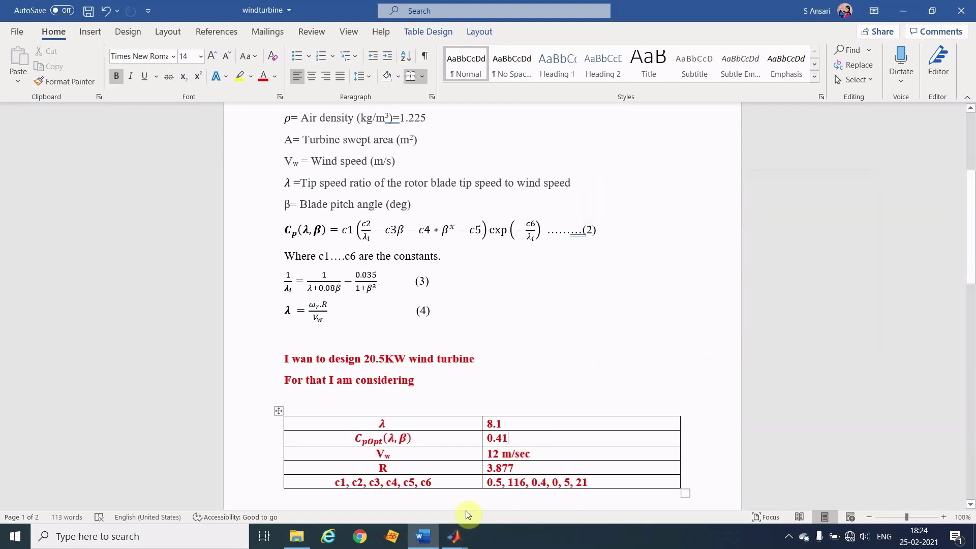
Step: Check equation (3) in the Word document and, back in Simulink, place a copy of the Eqn(2) block ahead of the original
mouse_move(454, 536)
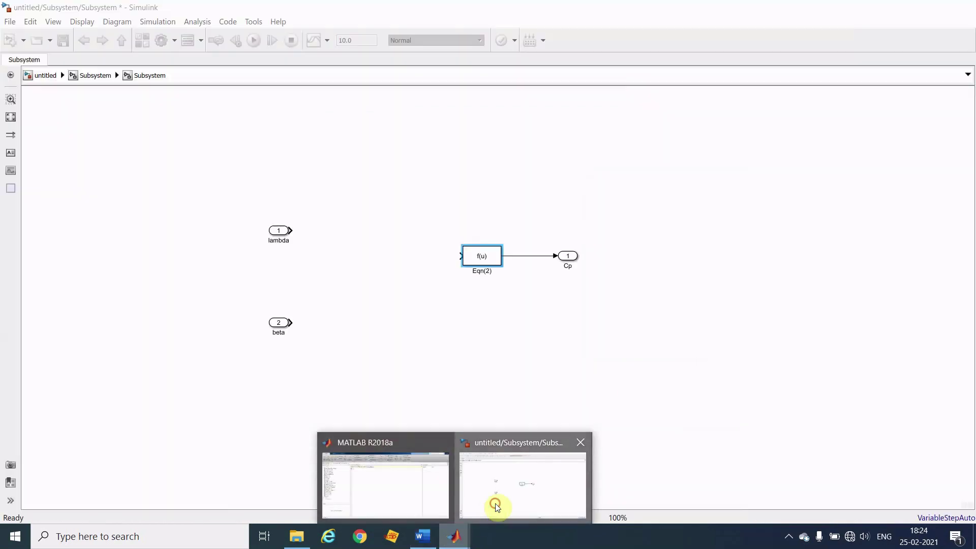
click(495, 503)
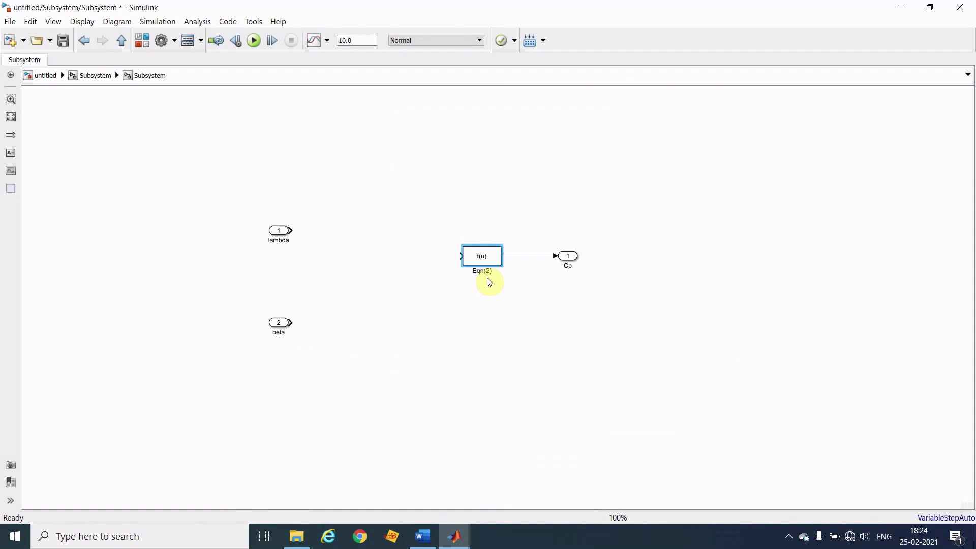
click(426, 535)
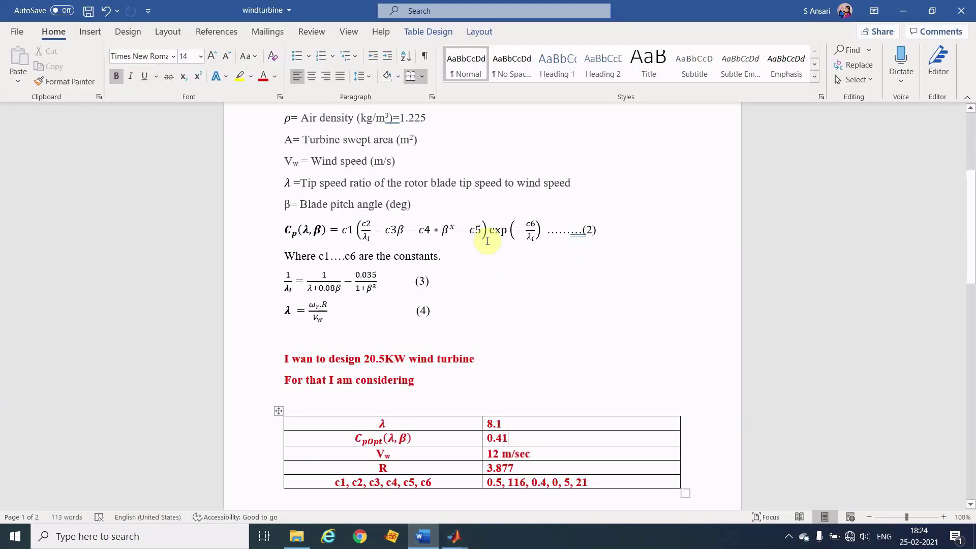
click(367, 288)
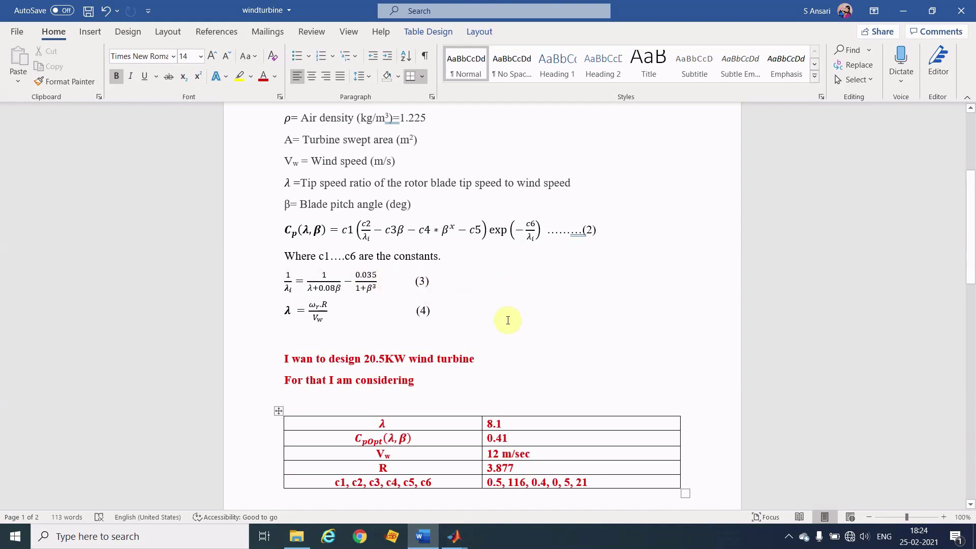
mouse_move(454, 536)
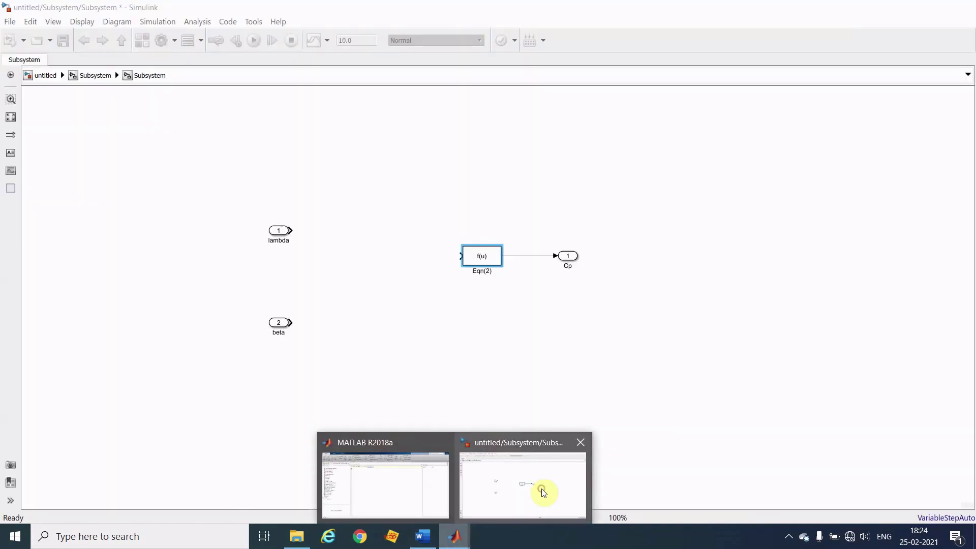
click(544, 491)
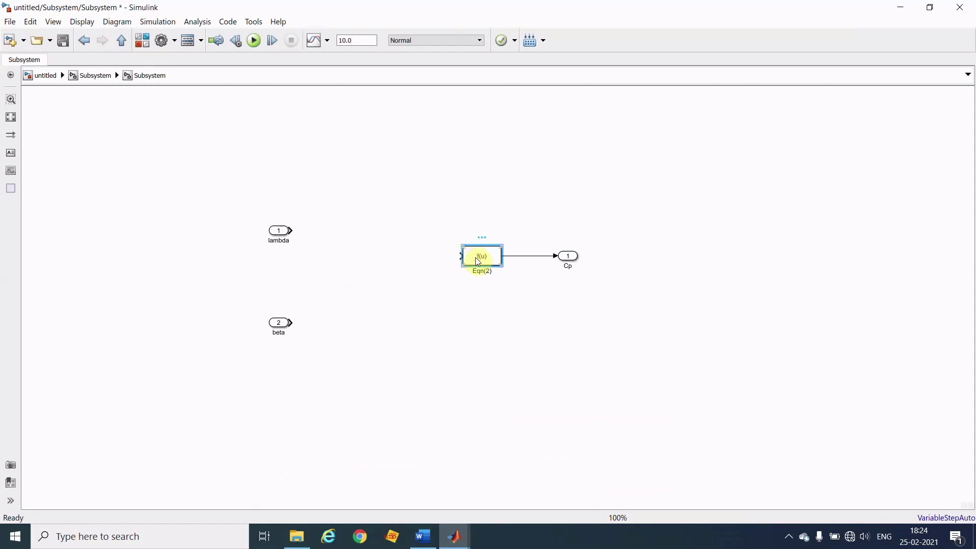
drag(477, 260, 364, 267)
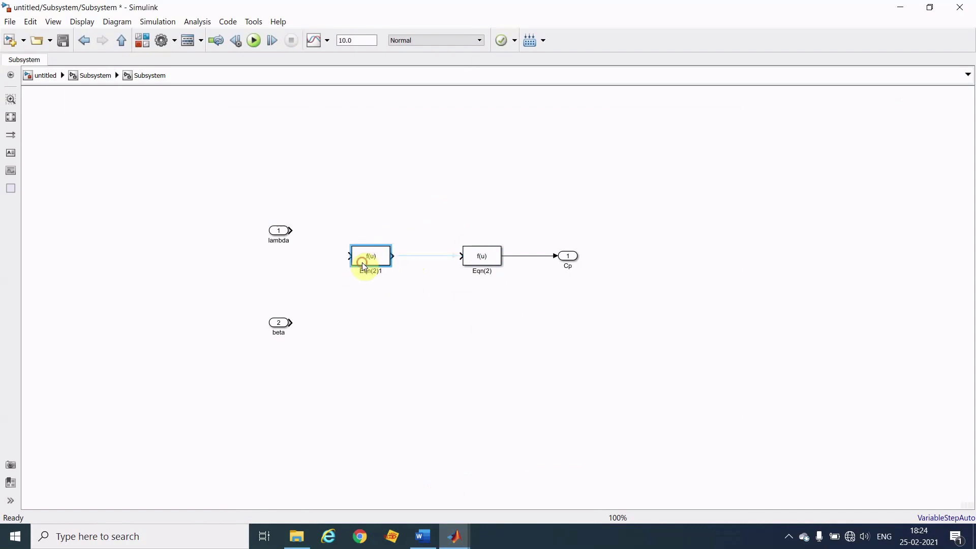
Step: Add a Mux block between the two Fcn blocks and connect its output to Eqn(2)
double_click(417, 284)
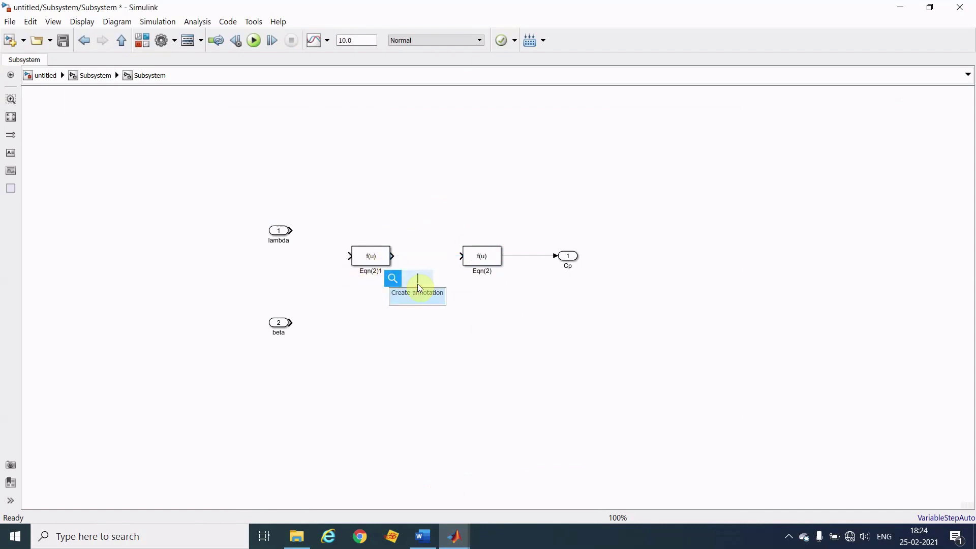
text(mux)
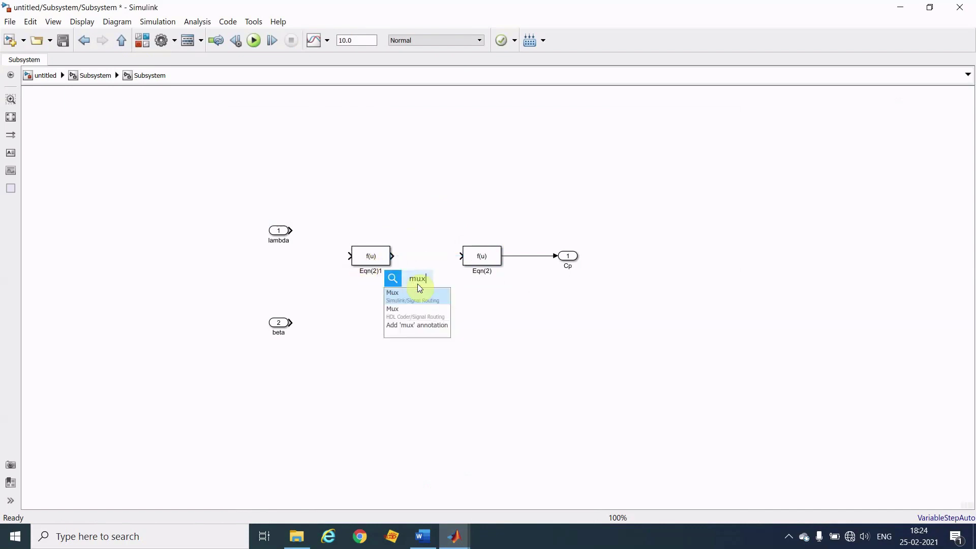
key(Return)
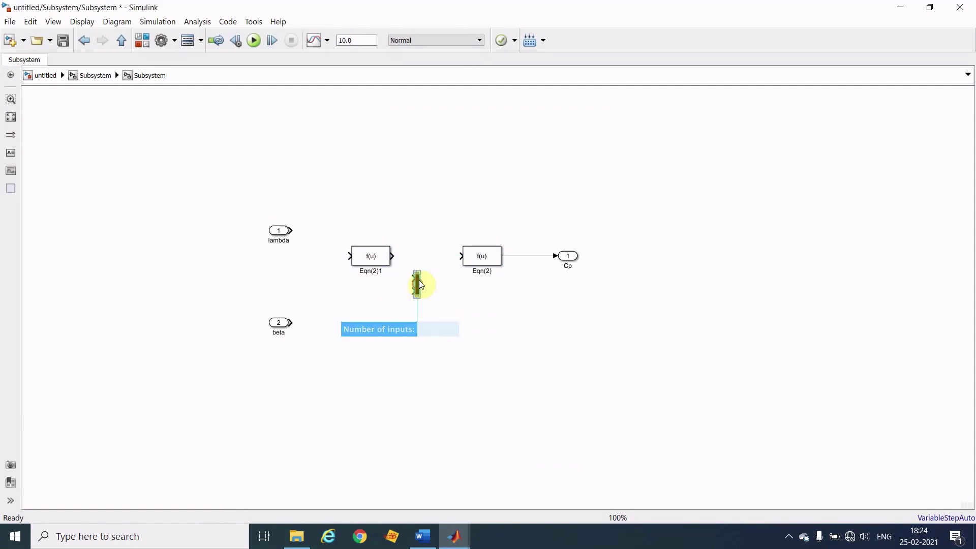
drag(419, 289, 436, 255)
click(449, 260)
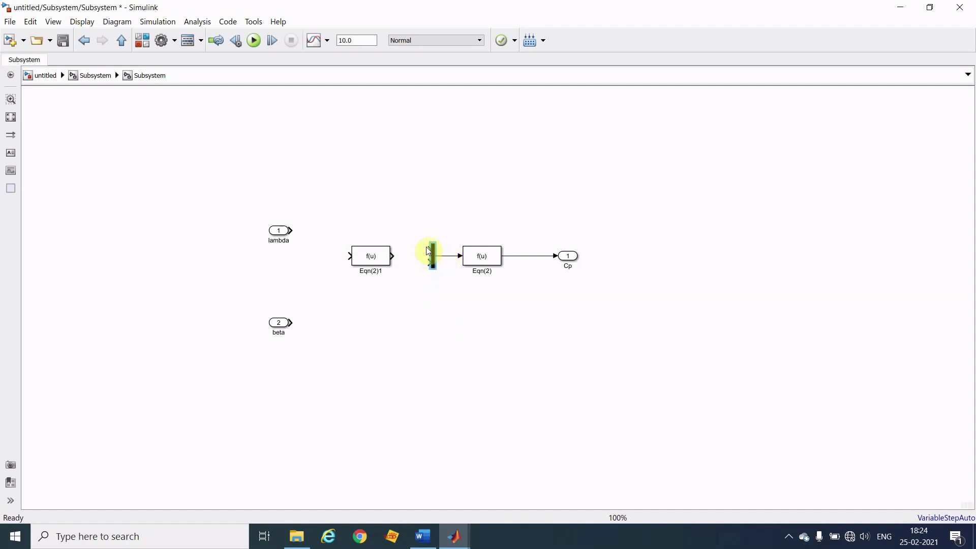
Step: Move the copied Fcn block farther from the Mux and give the Mux's first input an unconnected line labelled u[1]
mouse_move(425, 247)
mouse_down()
mouse_move(410, 255)
mouse_move(357, 250)
mouse_up()
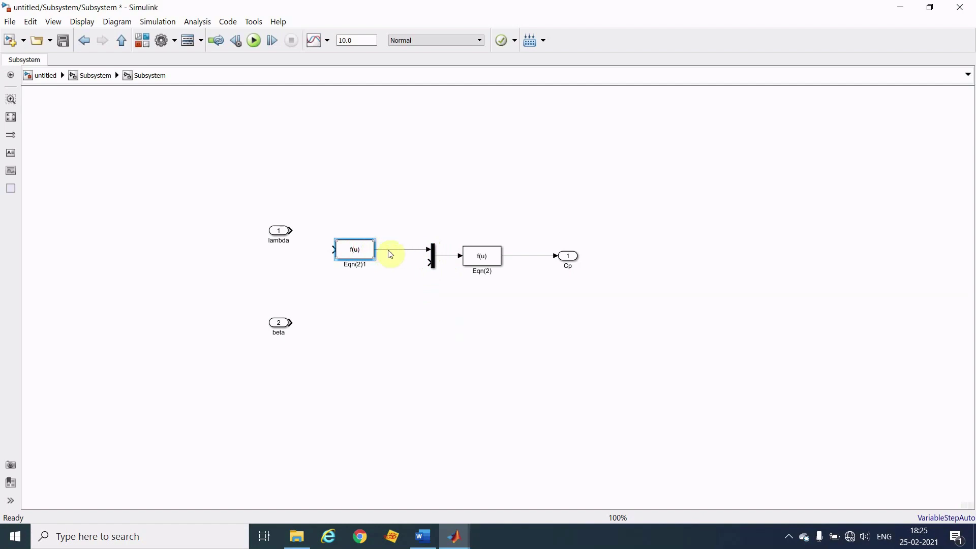
click(397, 251)
key(Delete)
drag(401, 250, 432, 250)
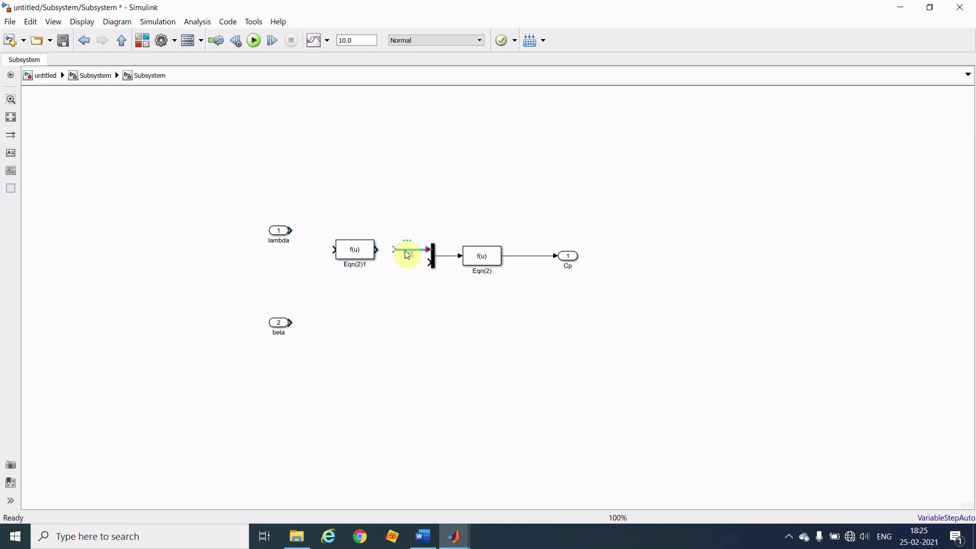
click(414, 281)
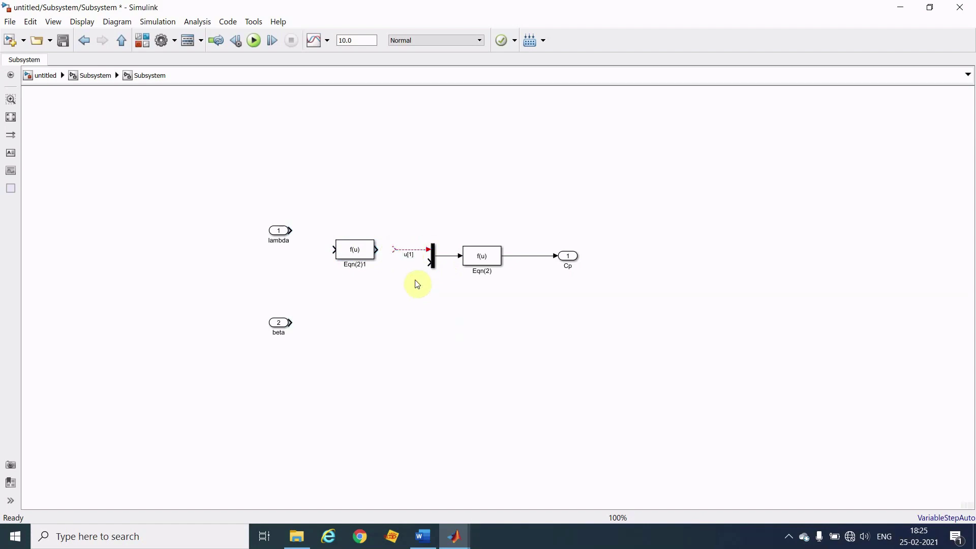
Step: Draw an unconnected signal line into the Mux's second input and label it u[2]
drag(428, 259, 393, 261)
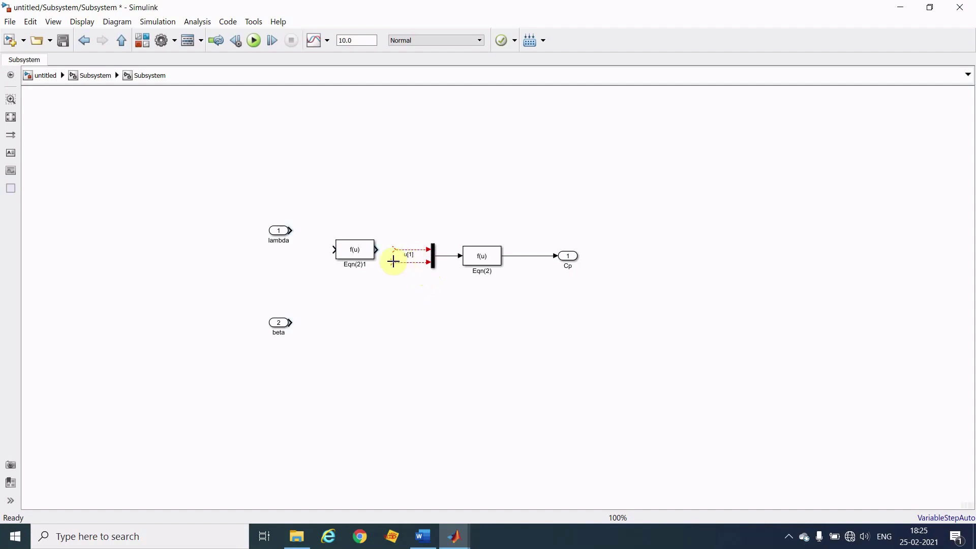
click(409, 263)
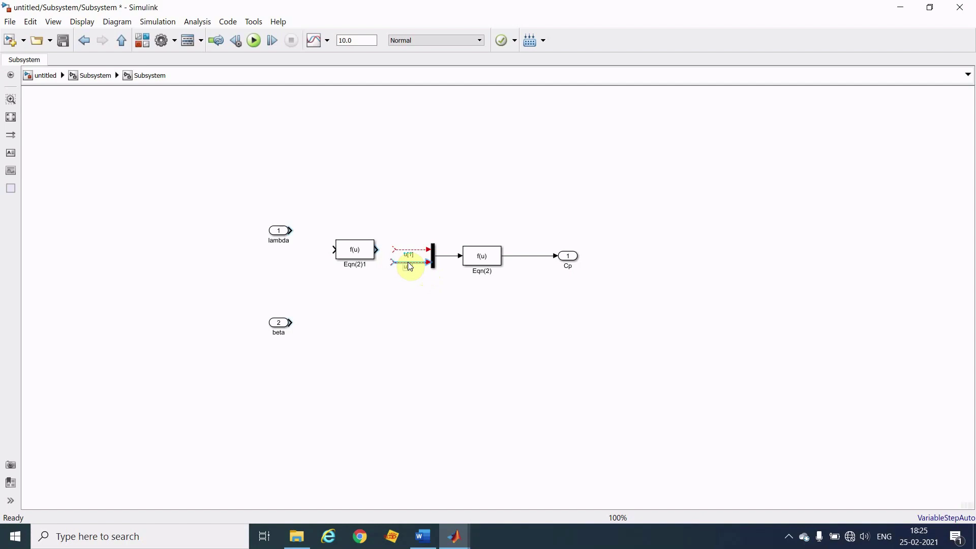
text(2])
click(441, 323)
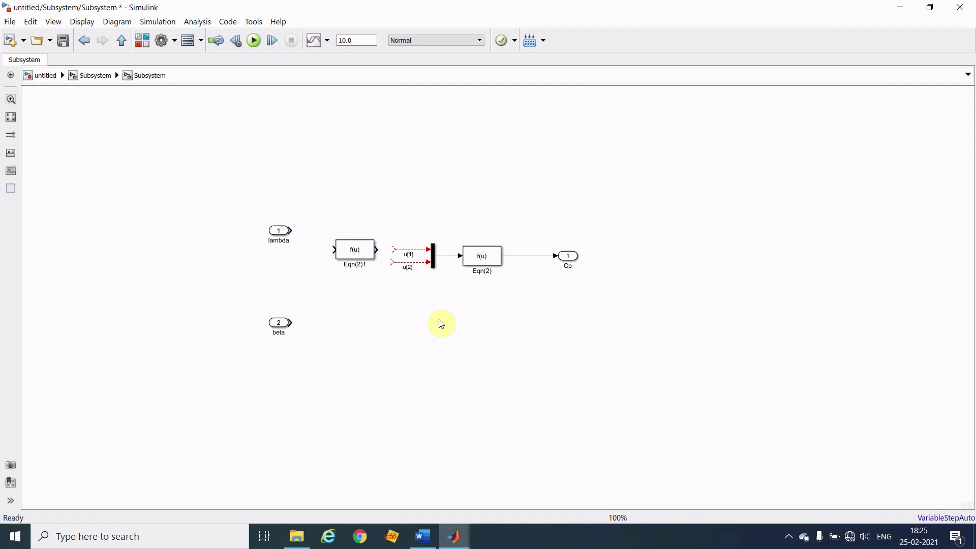
click(789, 537)
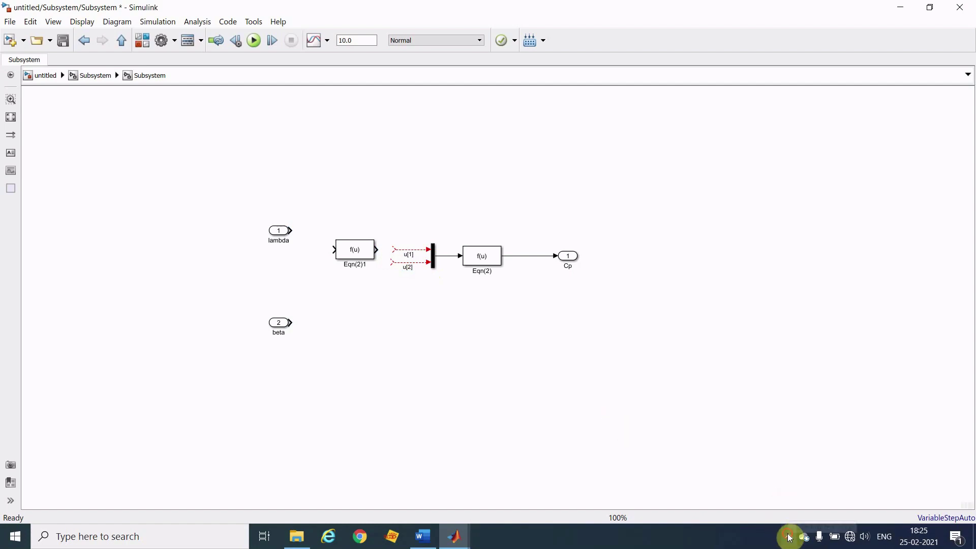
click(721, 222)
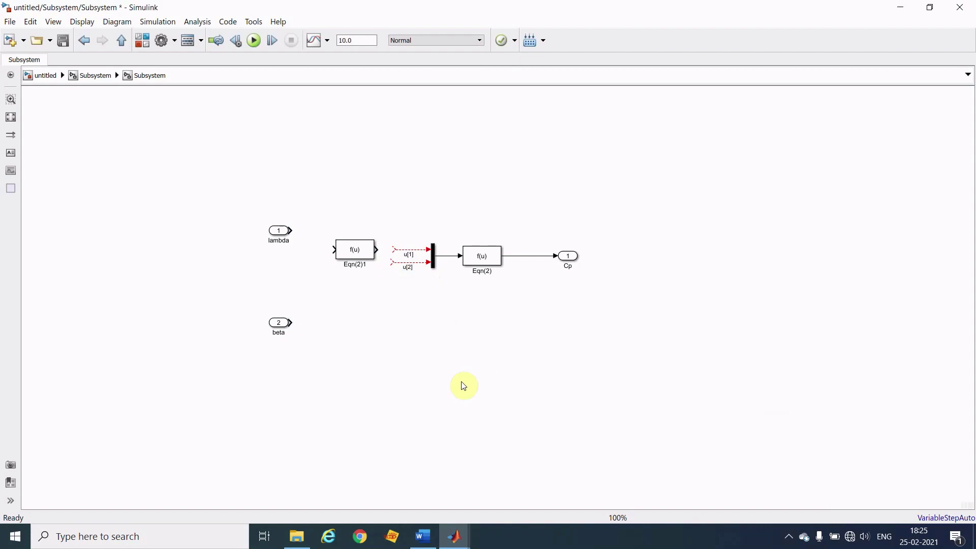
Step: Rename the copied Fcn block as Eqn(3)
click(363, 264)
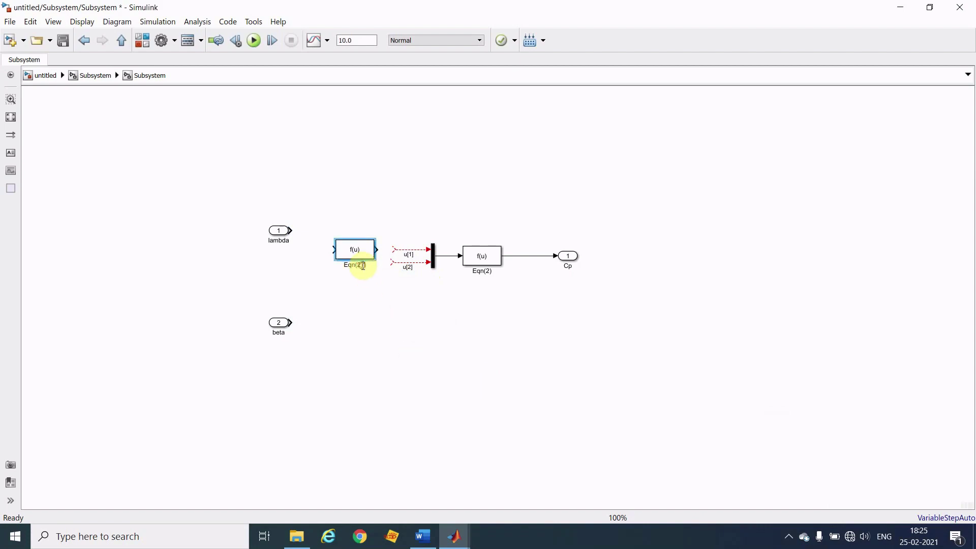
key(BackSpace)
key(BackSpace)
key(BackSpace)
text(3))
click(429, 394)
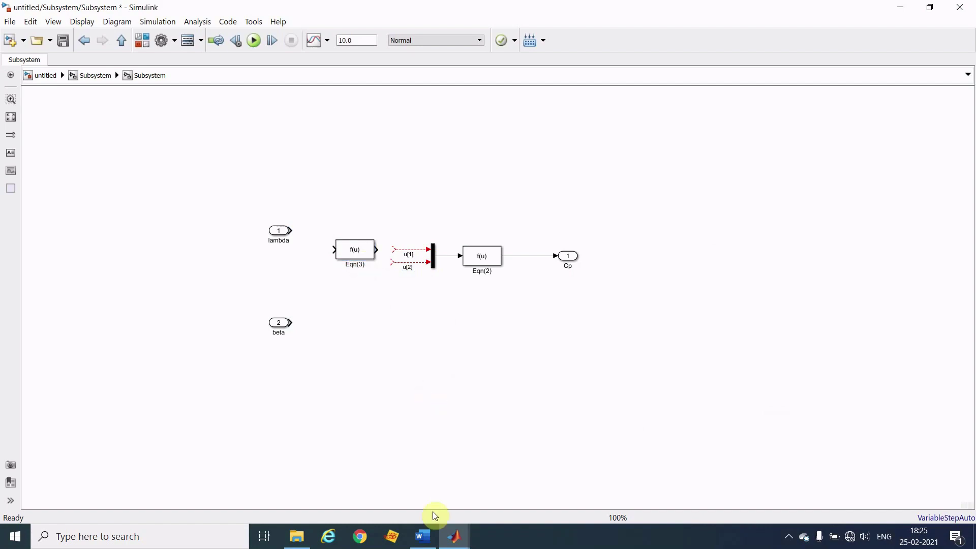
Step: Replace the Eqn(3) block's expression with the opening term 1/(u[1], following equation (3) in the Word document
click(423, 536)
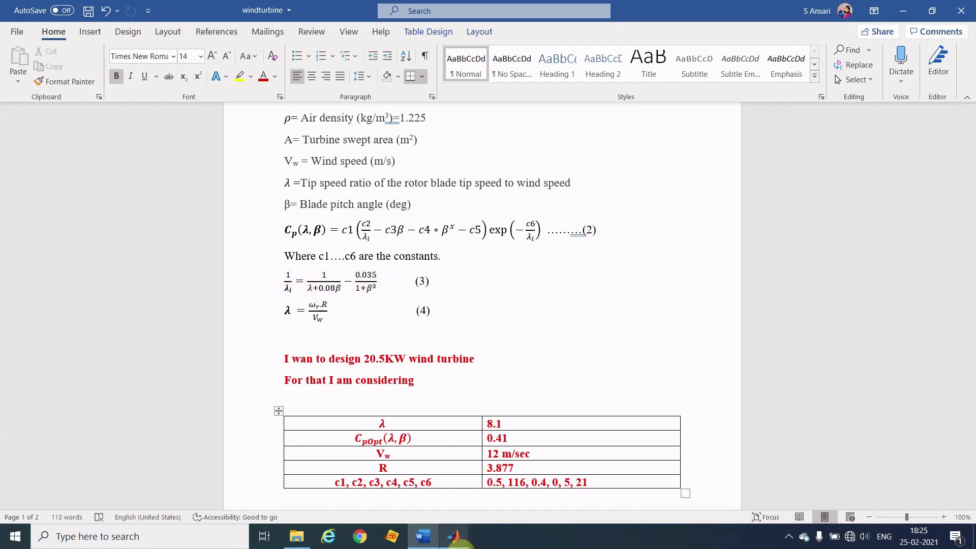
click(457, 540)
click(492, 509)
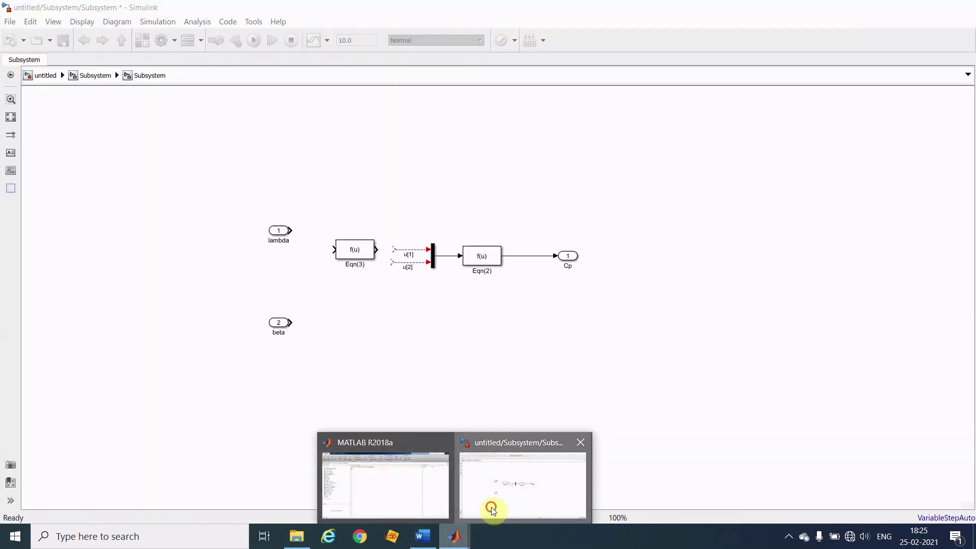
double_click(355, 253)
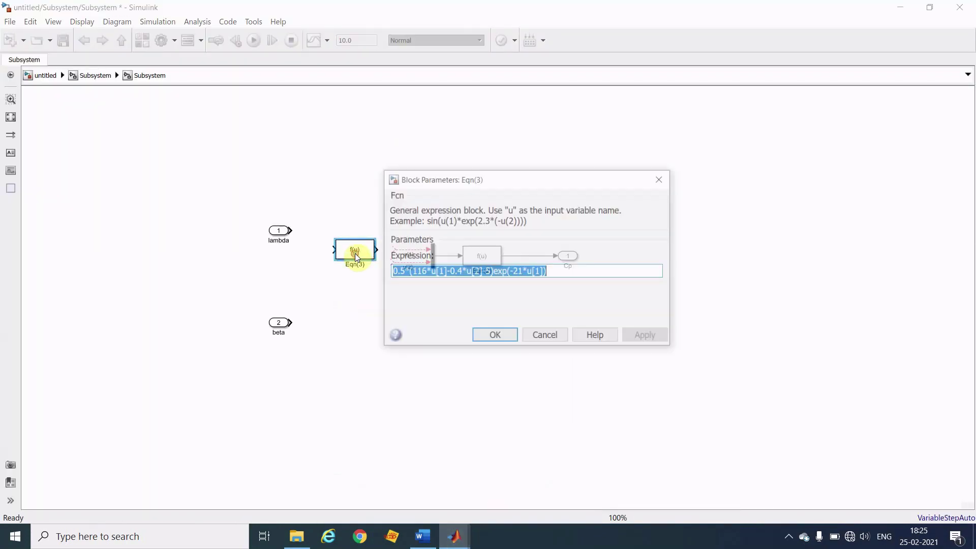
key(BackSpace)
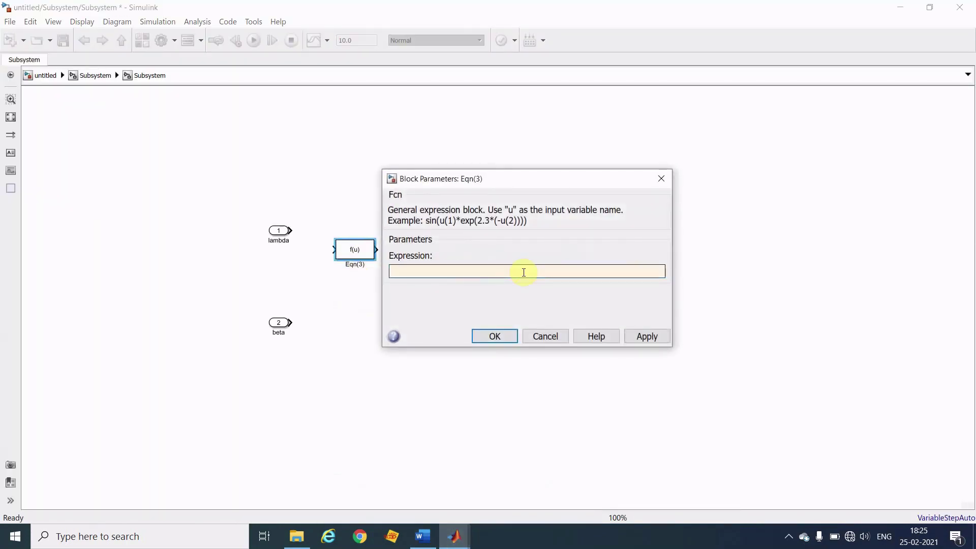
text(1/(u[1])
Step: Complete the Eqn(3) expression as 1/(u[1]+0.08u[2])-0.035/(1+u[2]^3) beside the Word document's equation, apply it and return to the Simulink model
click(425, 539)
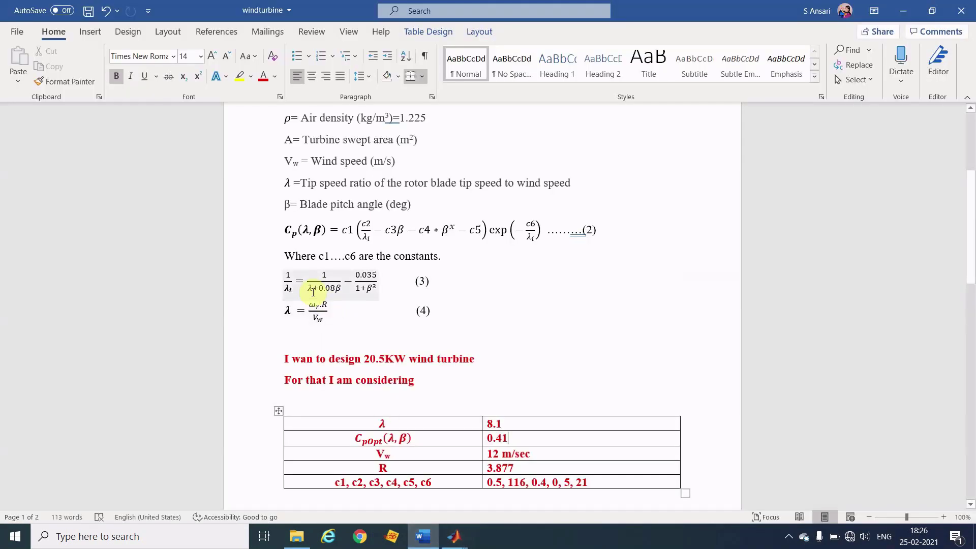
click(452, 542)
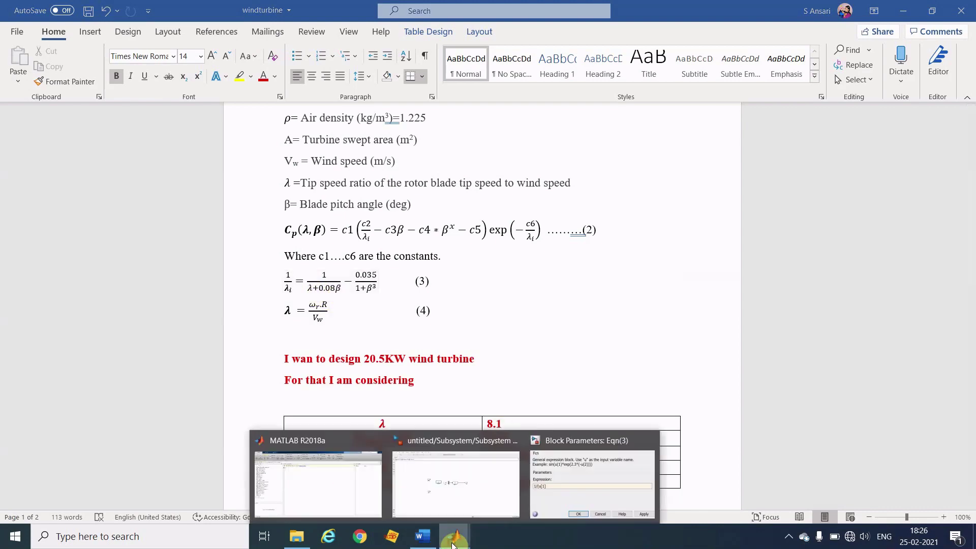
click(557, 494)
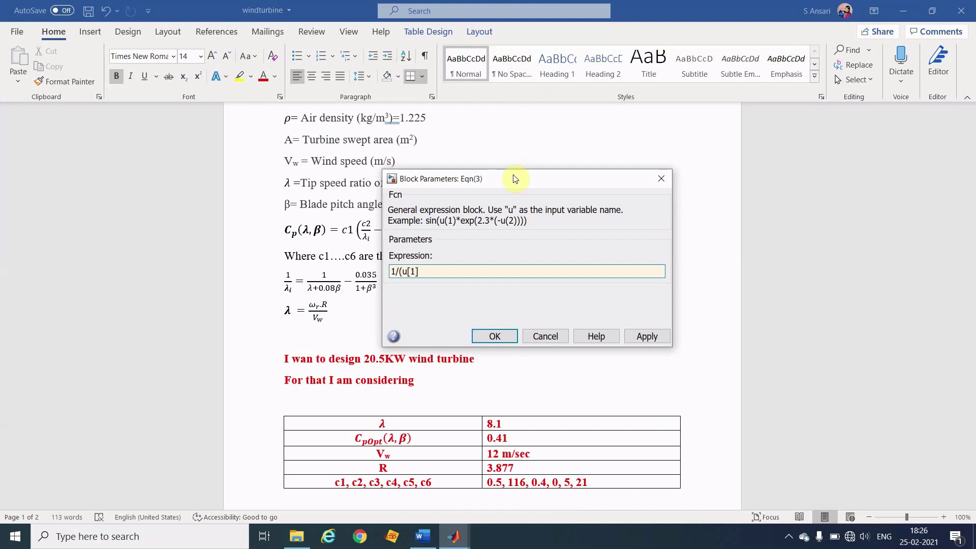
drag(523, 176, 585, 183)
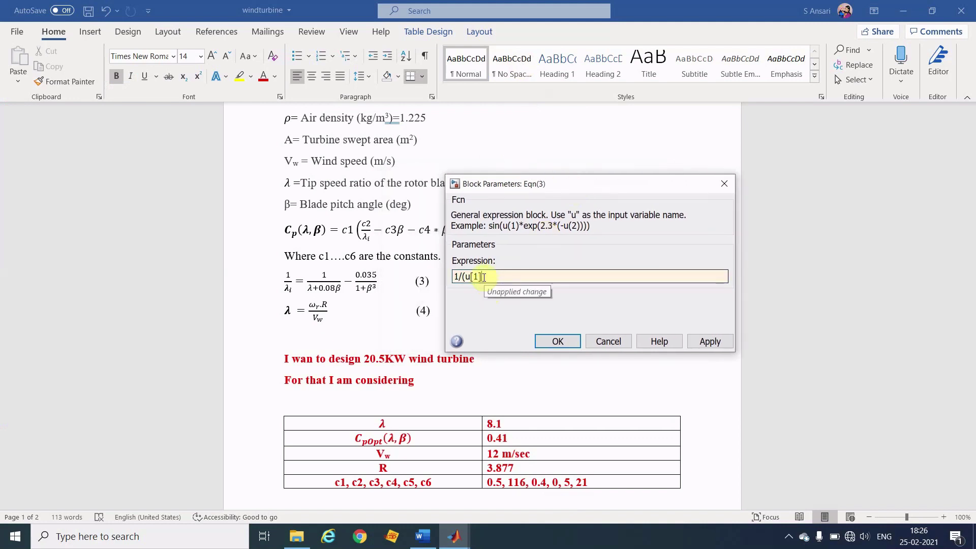
text(+0.08u[2])
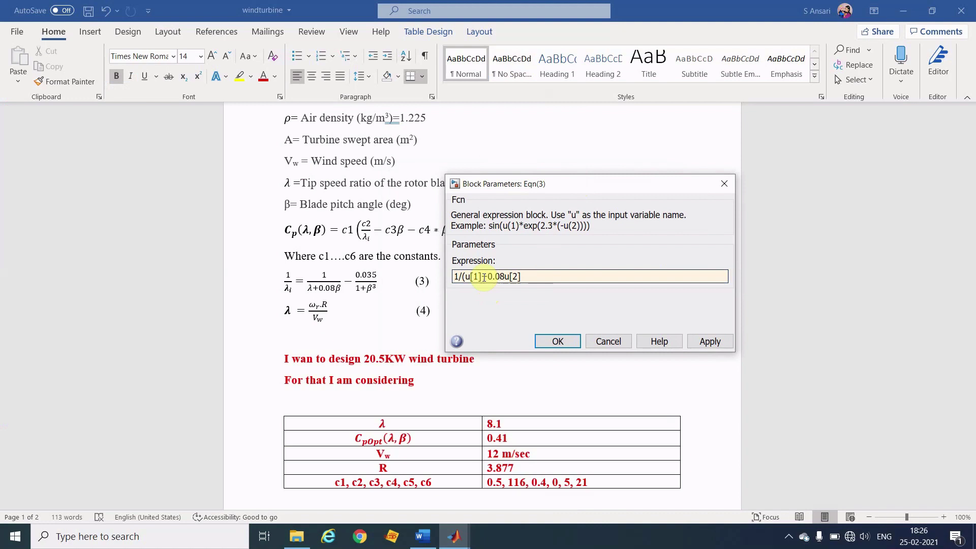
text()-)
text(0.035/(1+u[2]^3))
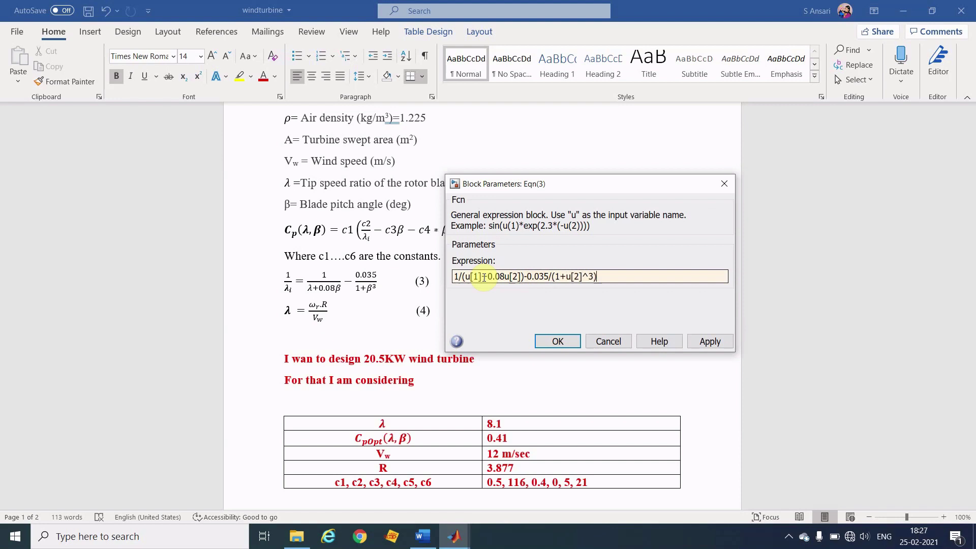
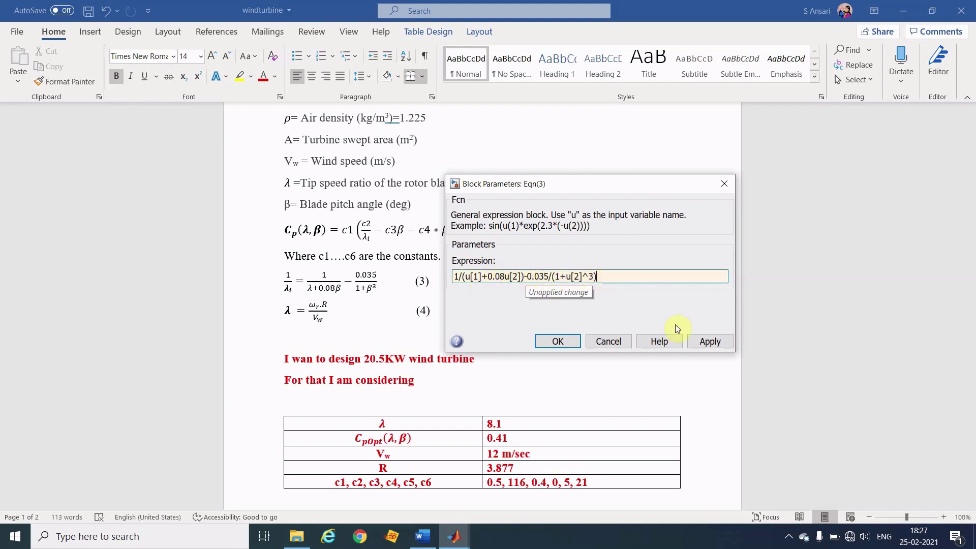
click(709, 344)
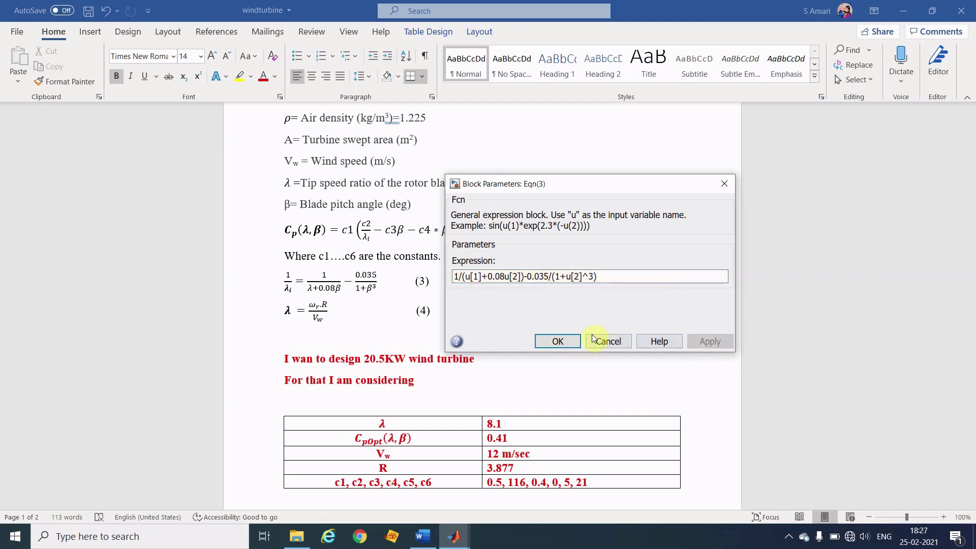
click(558, 342)
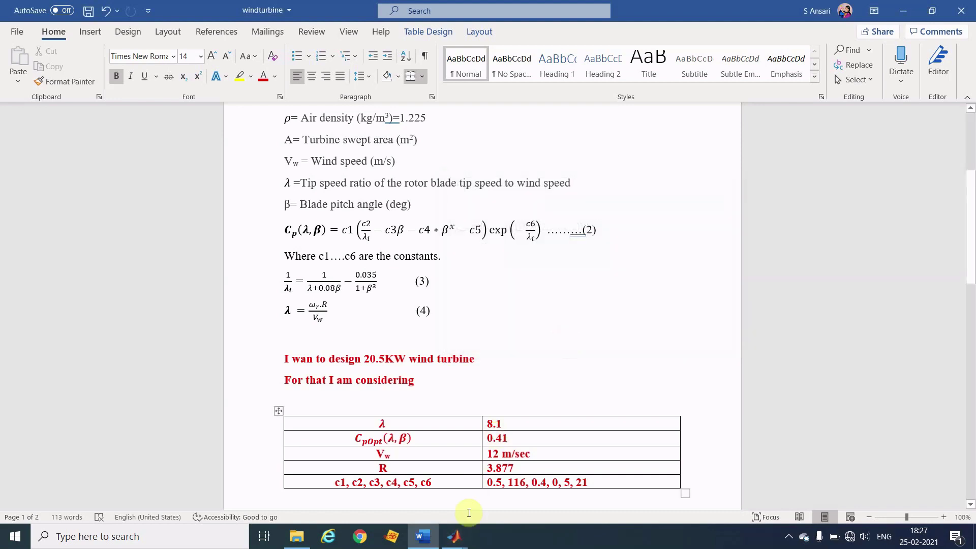
mouse_move(464, 536)
click(520, 501)
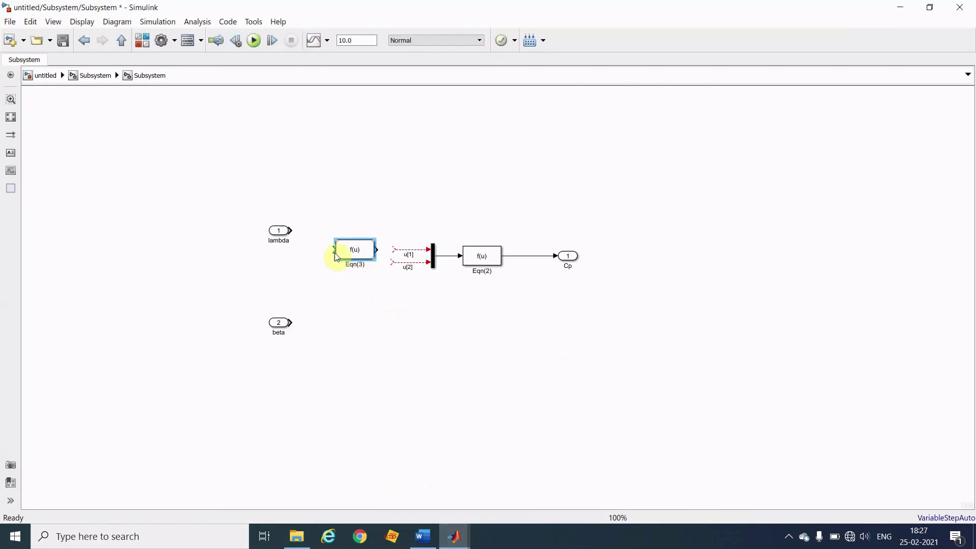
Step: Move the lambda and beta input ports away from Eqn(3) and add a copy of the Mux connected to Eqn(3)'s input
click(281, 236)
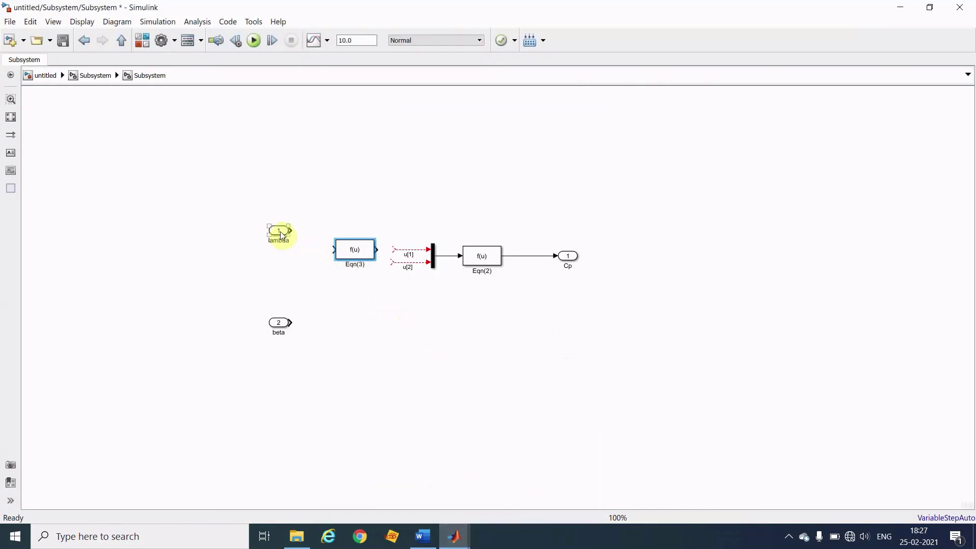
drag(281, 236, 259, 235)
mouse_move(283, 323)
mouse_down()
mouse_move(235, 316)
mouse_move(274, 323)
mouse_up()
click(348, 260)
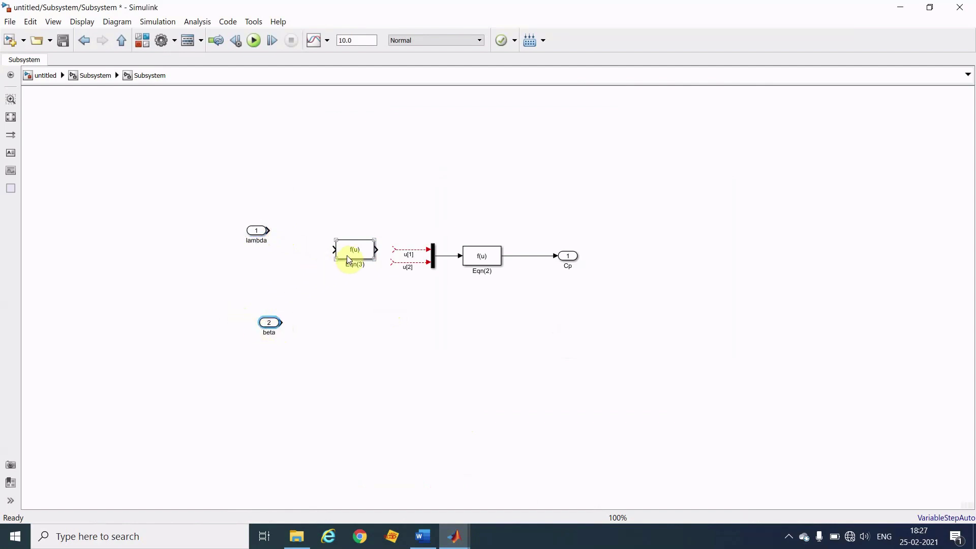
click(433, 260)
drag(432, 262, 299, 251)
click(315, 252)
drag(259, 234, 153, 206)
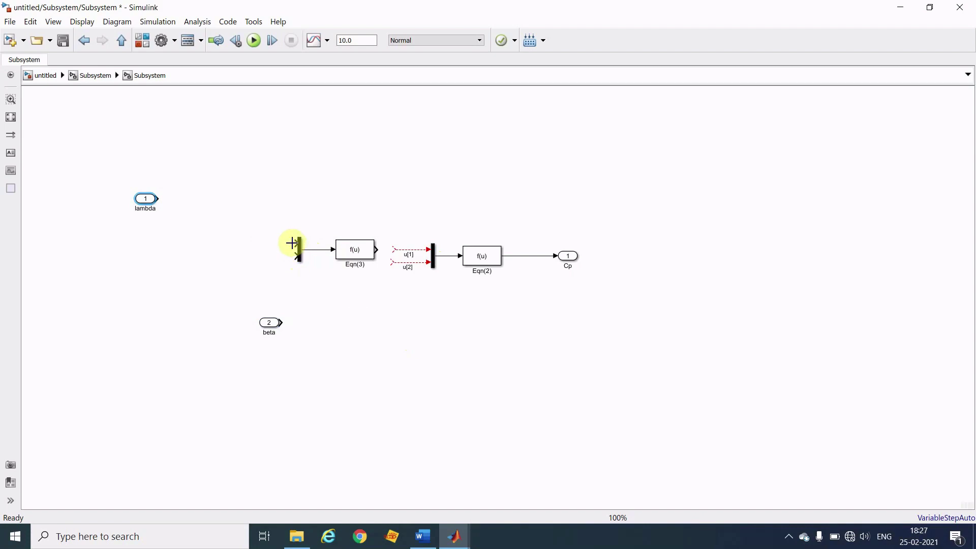
Step: Draw an unconnected signal line into the new Mux's first input and label it u(1)
drag(294, 243, 208, 239)
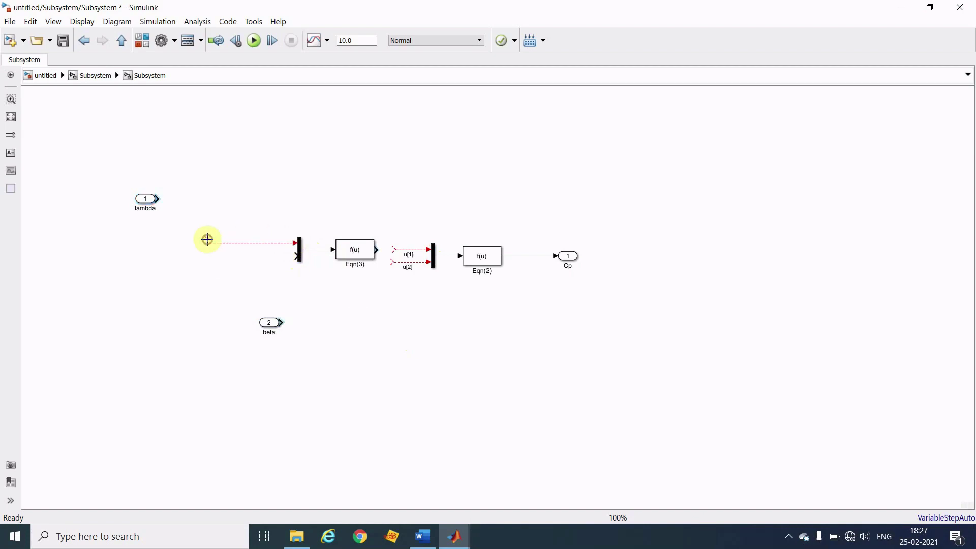
click(249, 243)
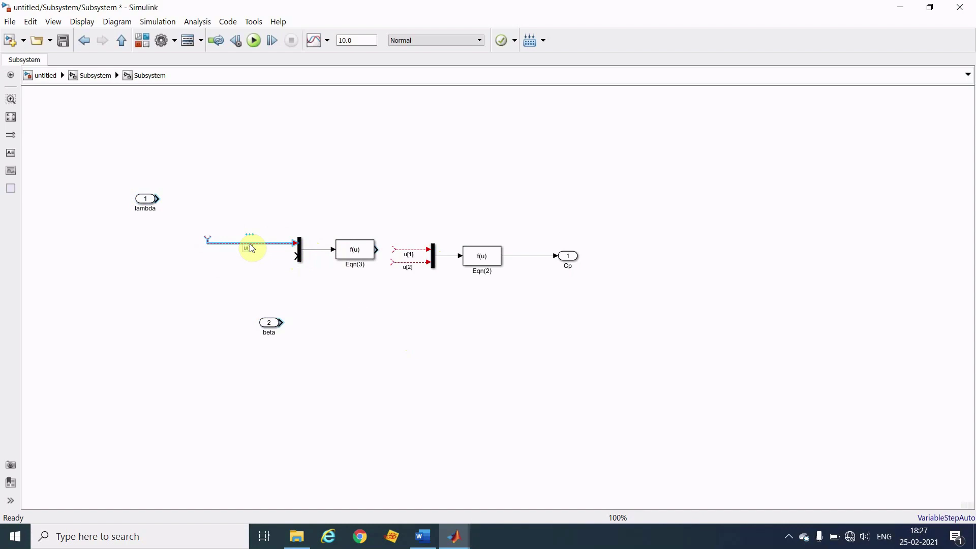
click(258, 267)
Step: Draw an unconnected signal line into the new Mux's second input and label it u(2)
drag(295, 255, 209, 256)
click(242, 257)
text(u)
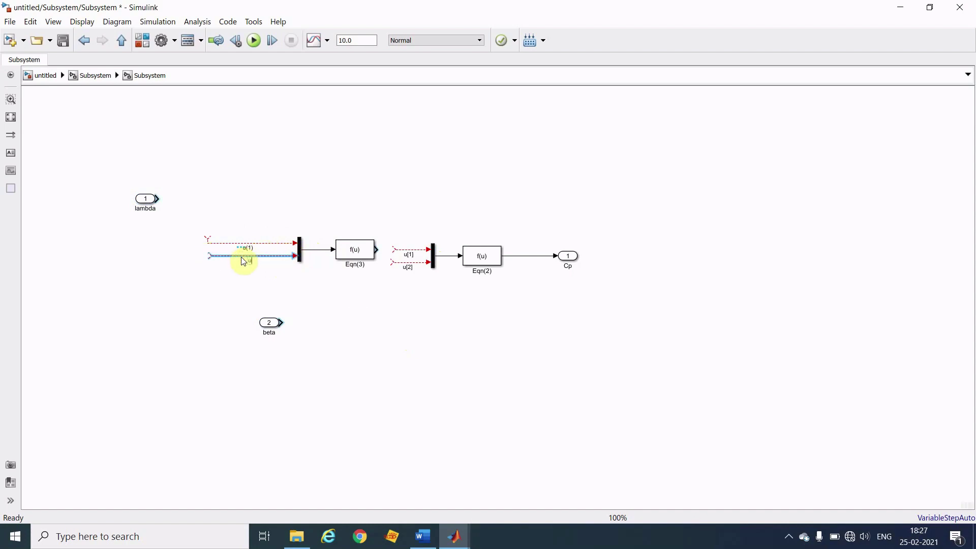
text([2)
text())
click(347, 311)
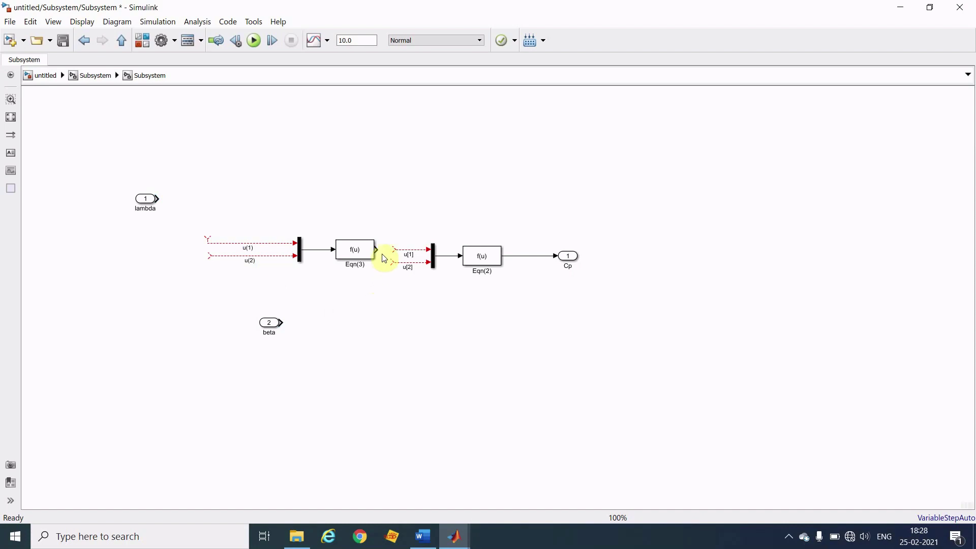
Step: Connect Eqn(3)'s output to the u[1] line and attach the beta input port to the u(2) line
drag(379, 248, 395, 248)
click(268, 325)
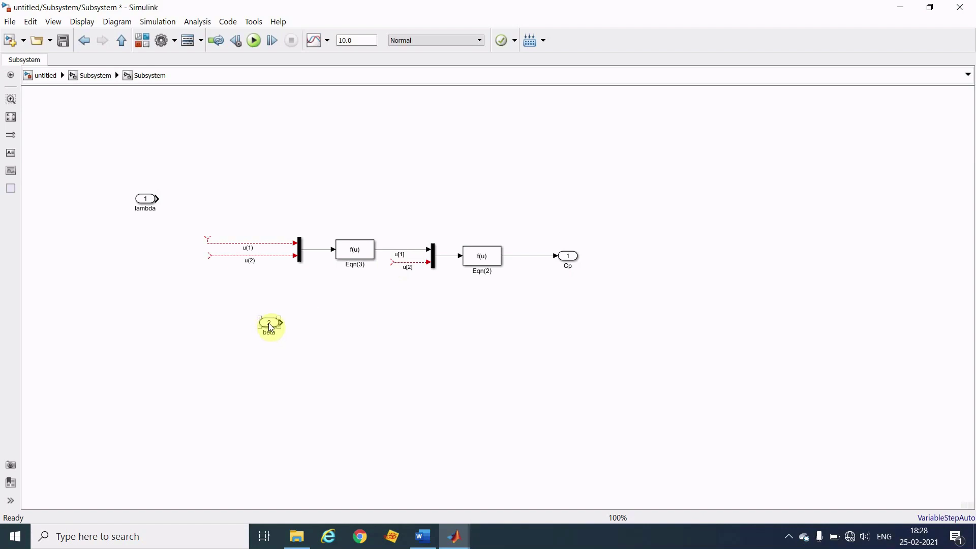
drag(269, 327, 167, 255)
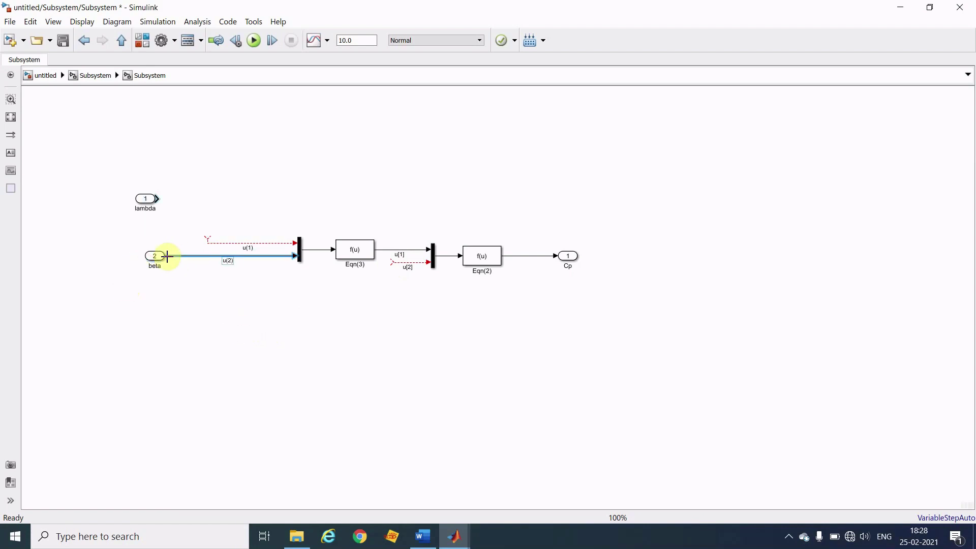
click(234, 296)
Step: Connect the open u[2] line of the Mux before Eqn(2) as a branch of the beta signal
click(373, 266)
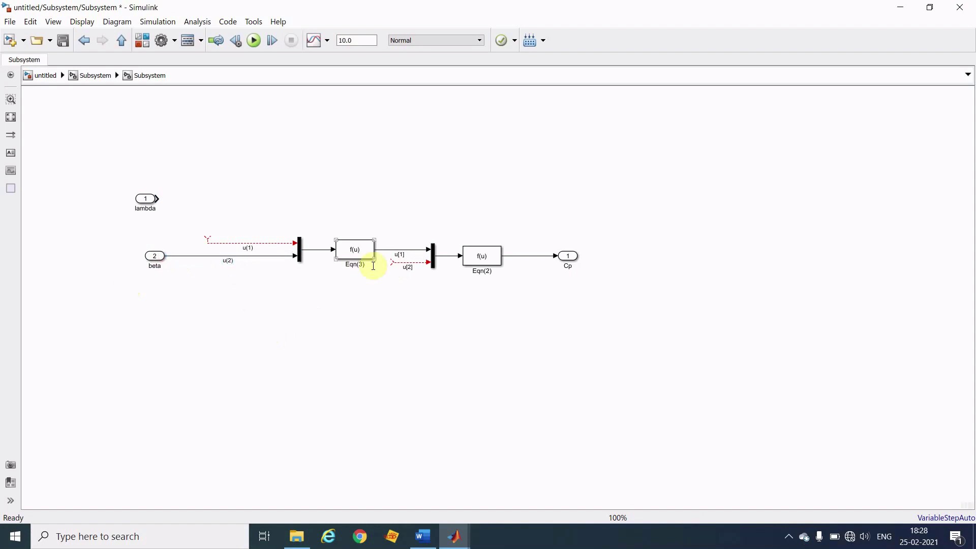
click(395, 270)
drag(393, 263, 259, 255)
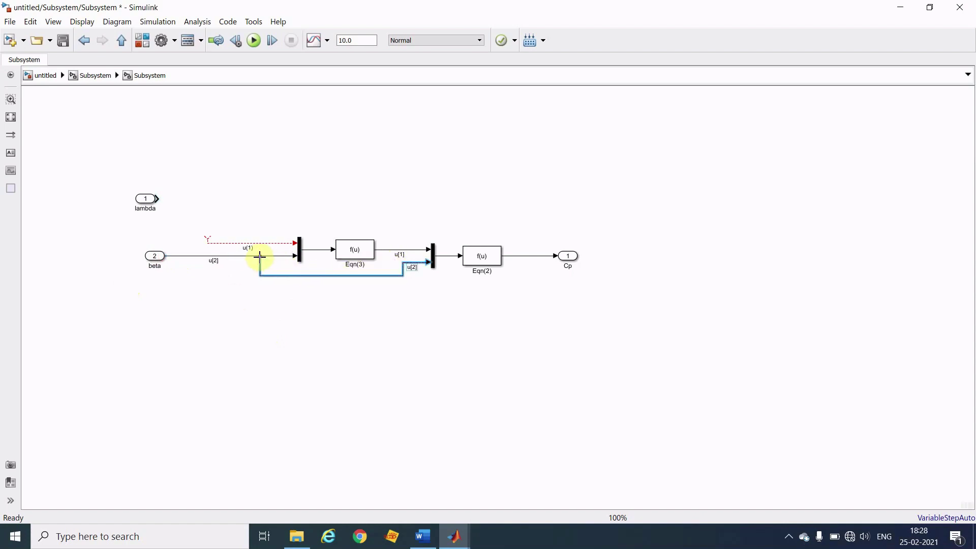
click(347, 339)
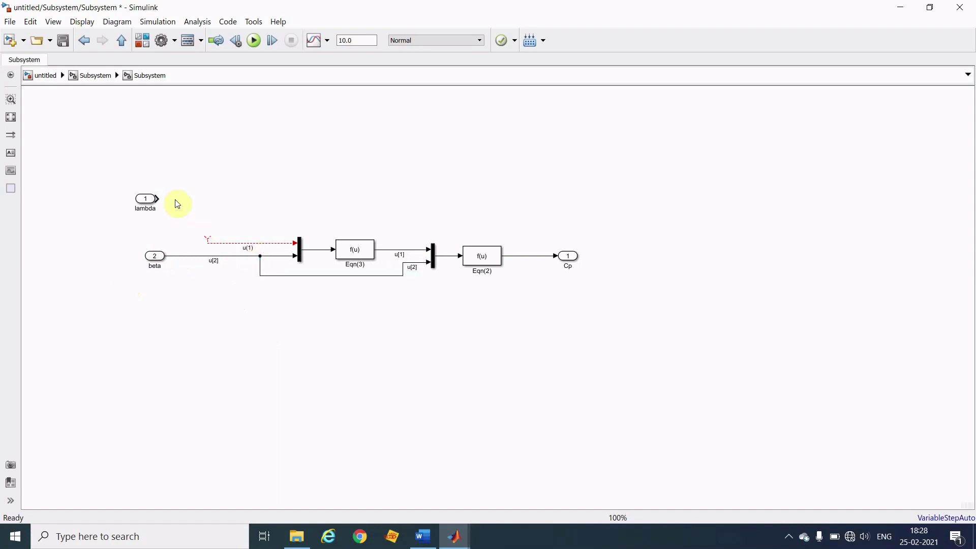
Step: Connect the lambda input port to the u(1) line and place lambda directly above beta
drag(157, 198, 207, 240)
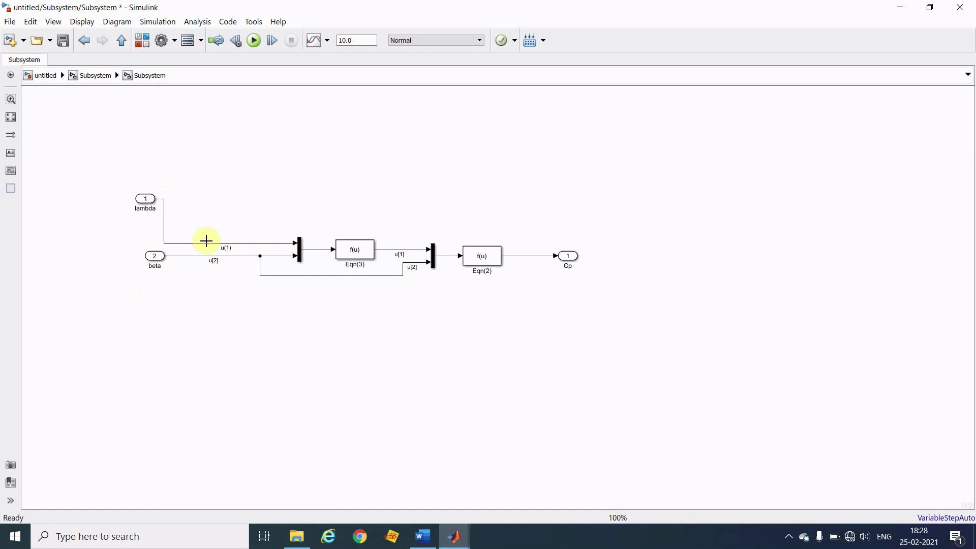
click(145, 201)
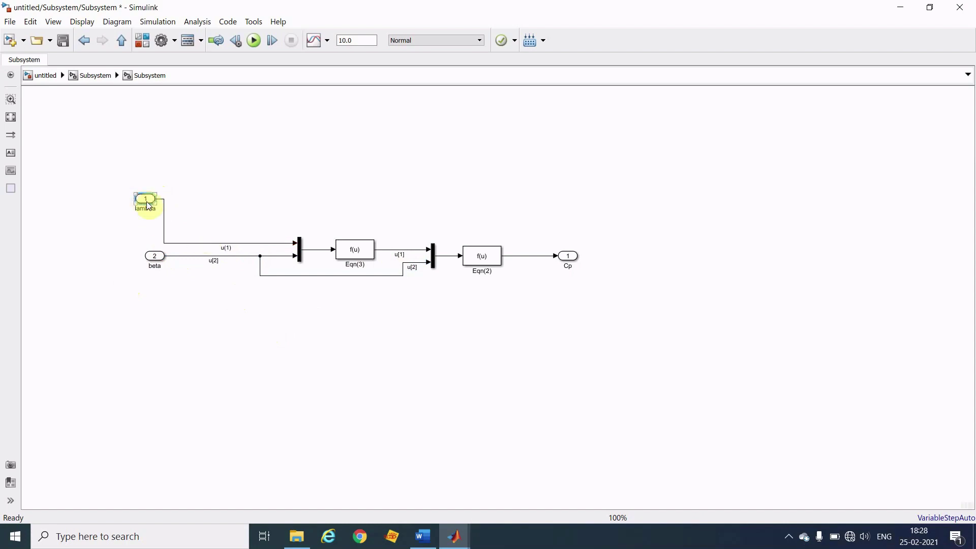
drag(147, 204, 157, 230)
click(242, 362)
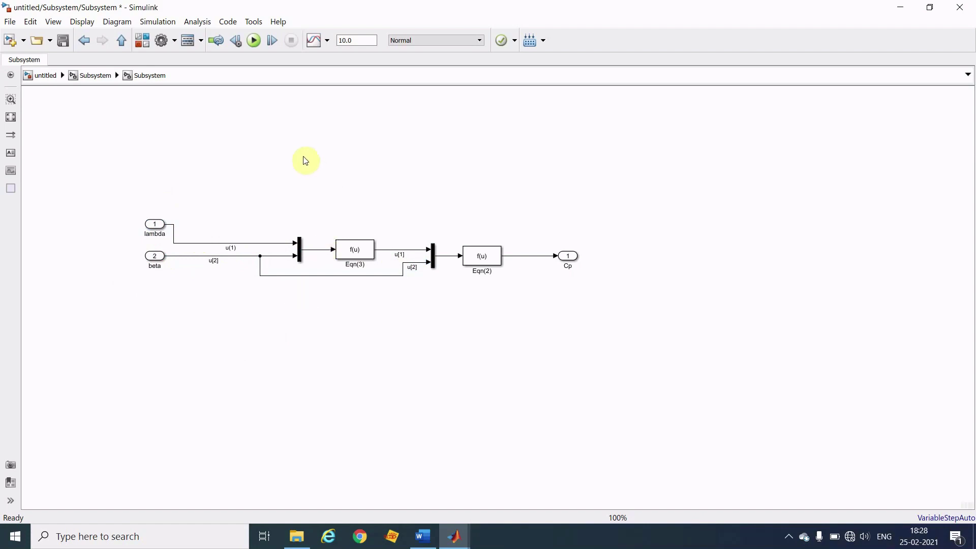
Step: Return to the parent subsystem and save the model as TurbineModelling in the ForYouTube folder
click(101, 82)
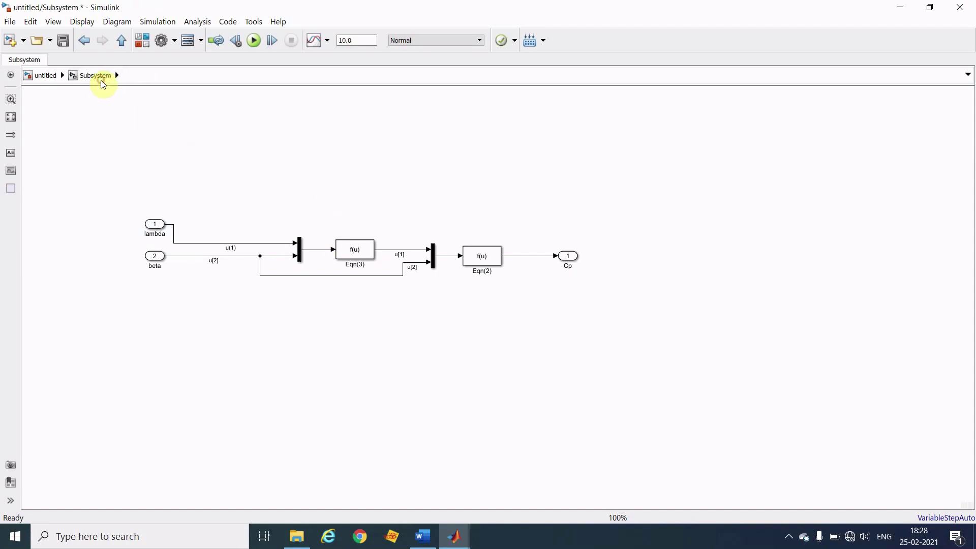
click(215, 322)
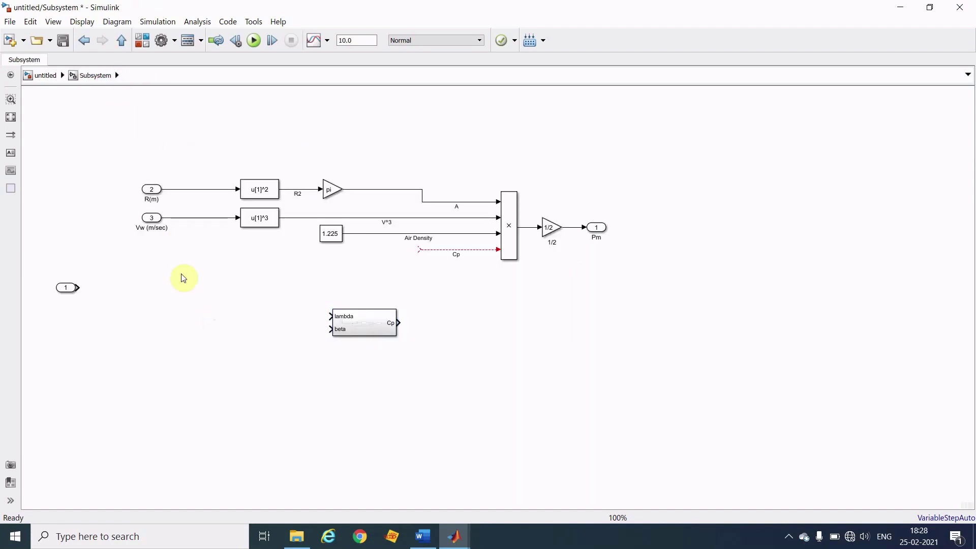
click(65, 44)
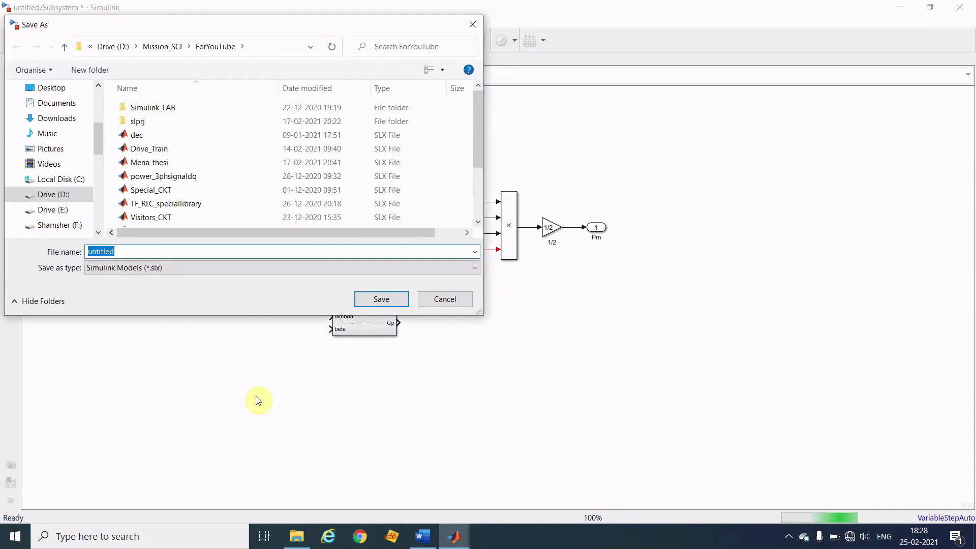
key(BackSpace)
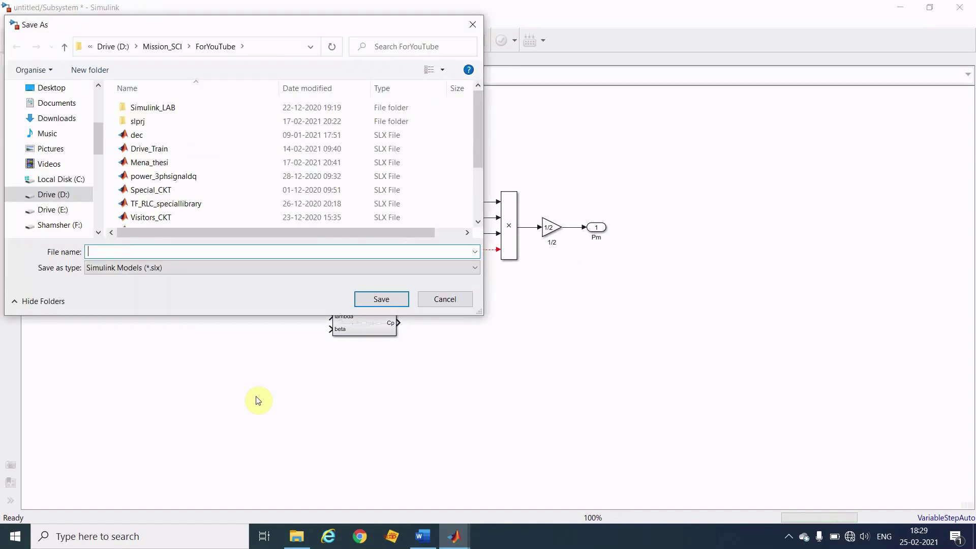
text(TurbineMo)
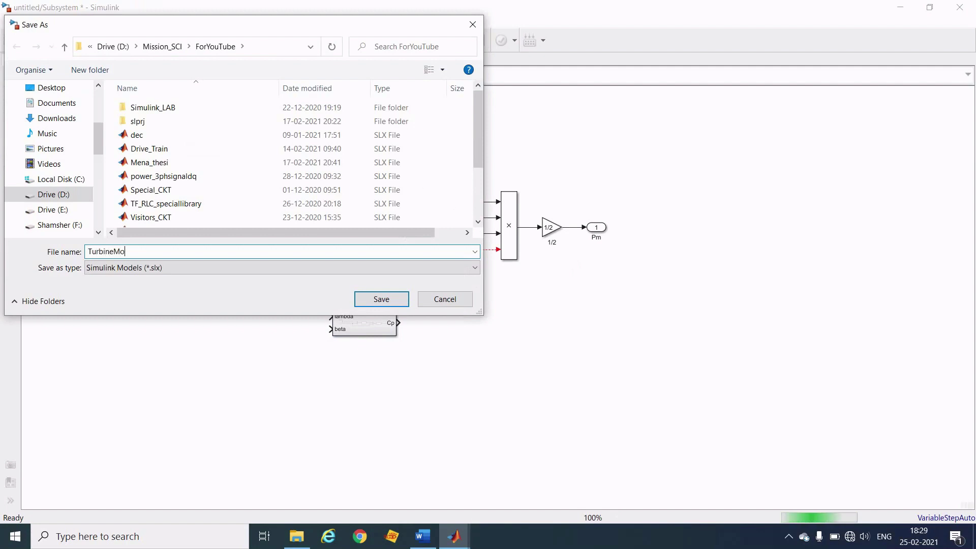
text(delling)
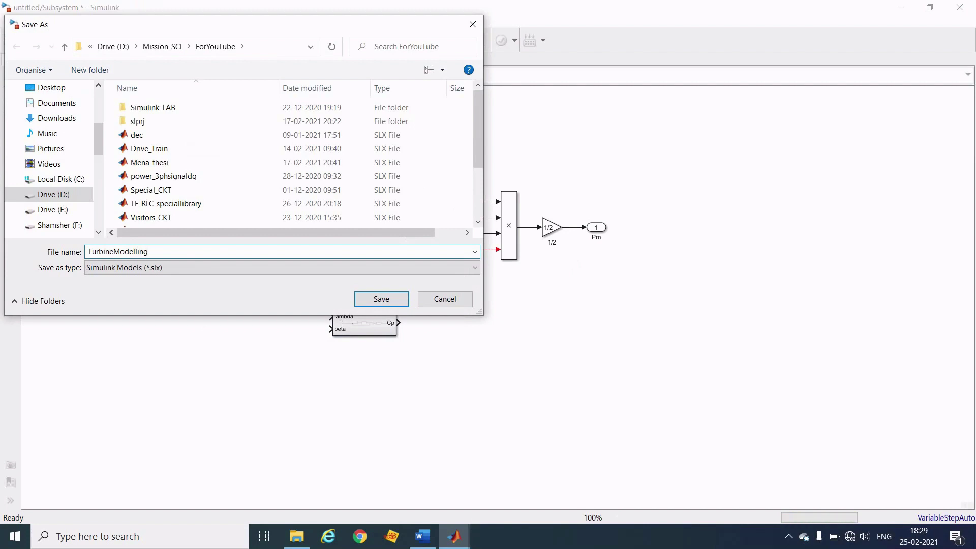
key(Return)
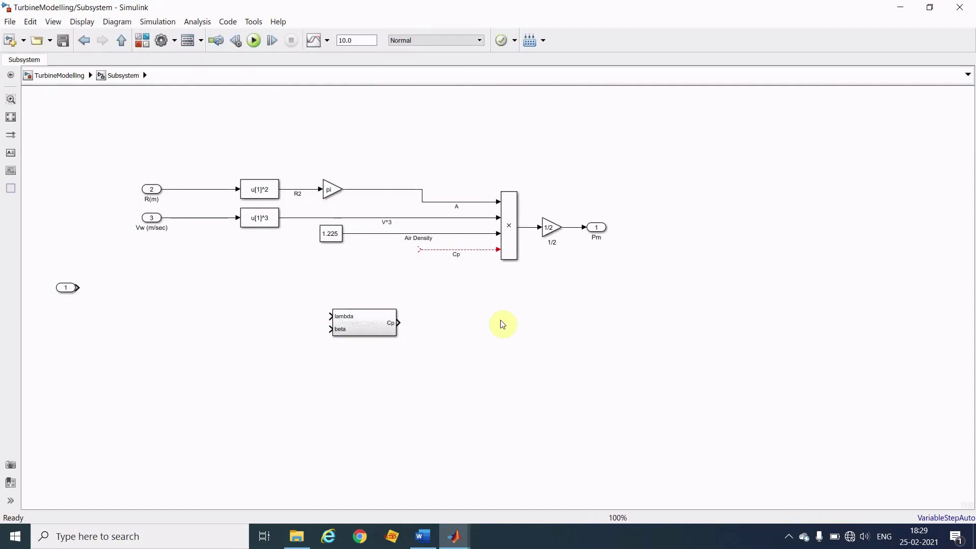
Step: Connect the open Cp line at the Product block to the nested subsystem's Cp output
click(402, 323)
click(402, 325)
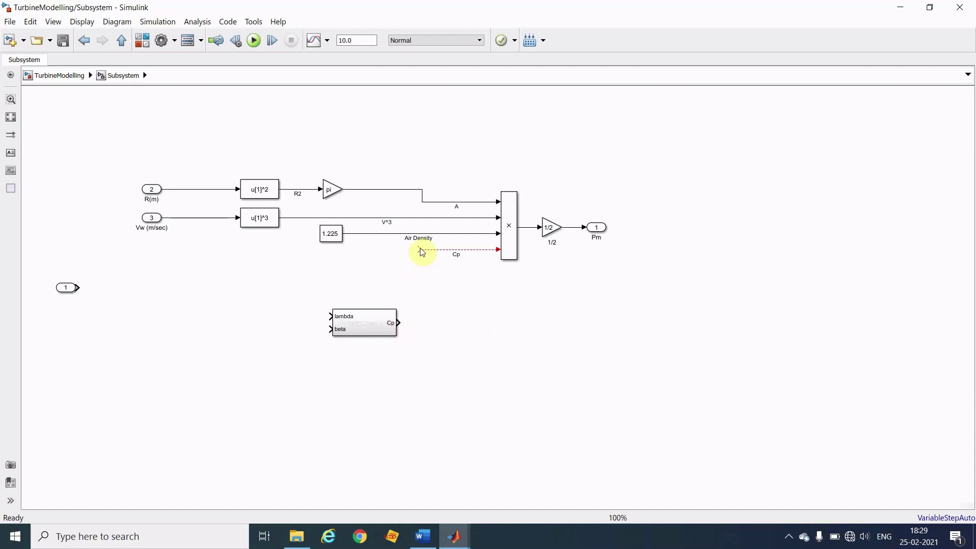
drag(421, 252, 401, 324)
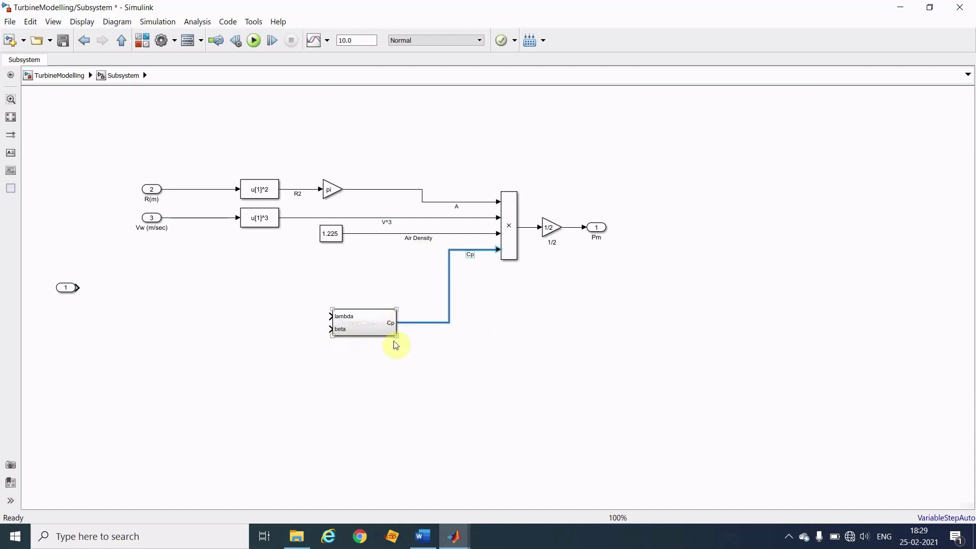
click(325, 393)
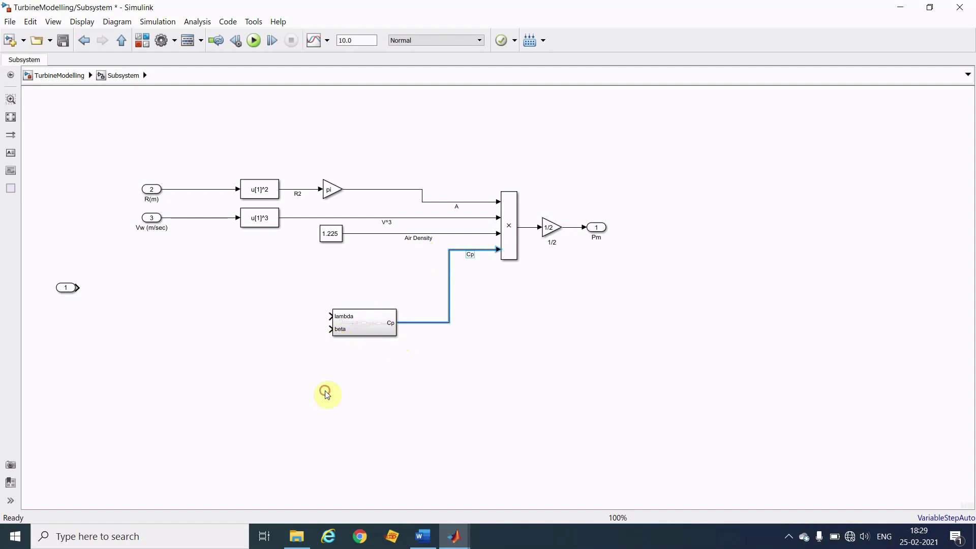
Step: Enlarge the nested Cp subsystem block and reposition it below the Product block's input lines
drag(343, 329, 339, 340)
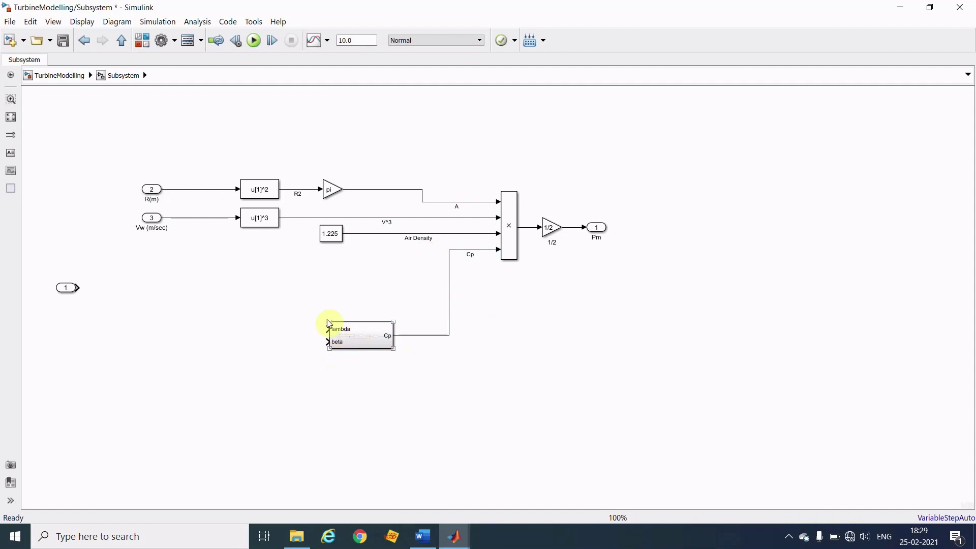
drag(330, 326, 326, 304)
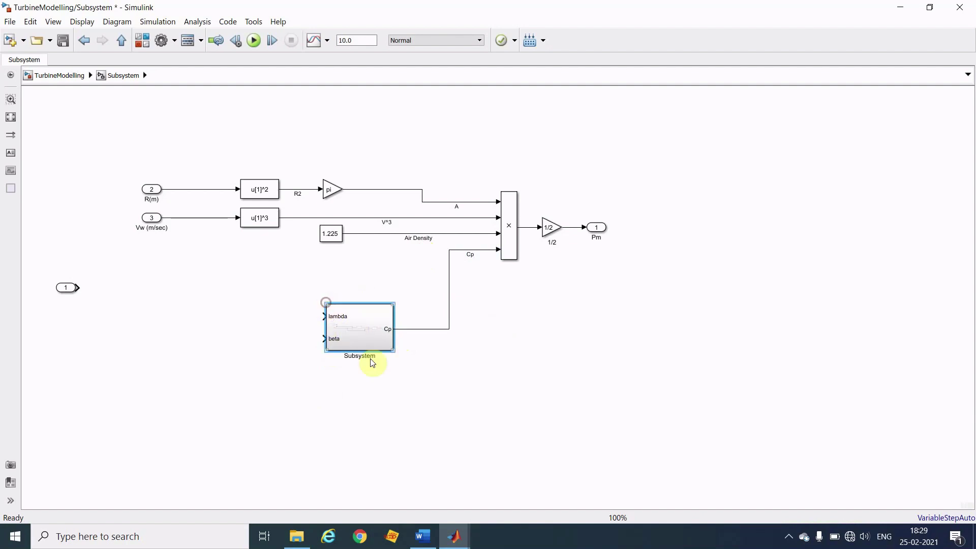
click(406, 386)
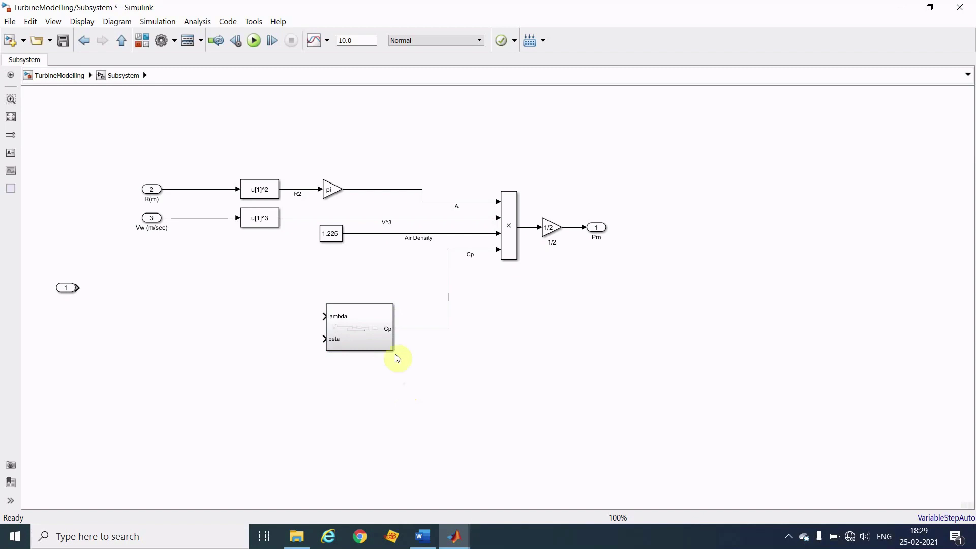
drag(361, 327, 389, 328)
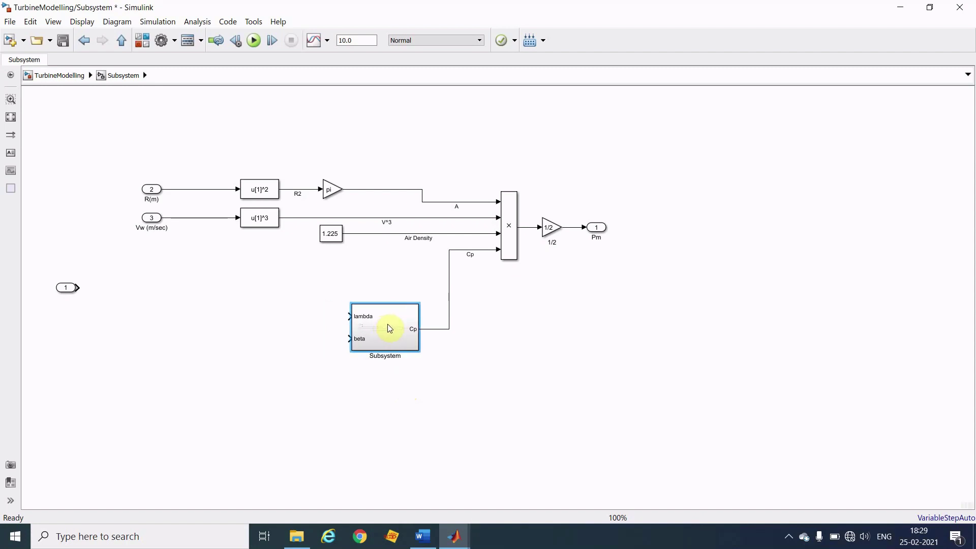
Step: Rename the four-input Product block as Eqn(1)
click(510, 260)
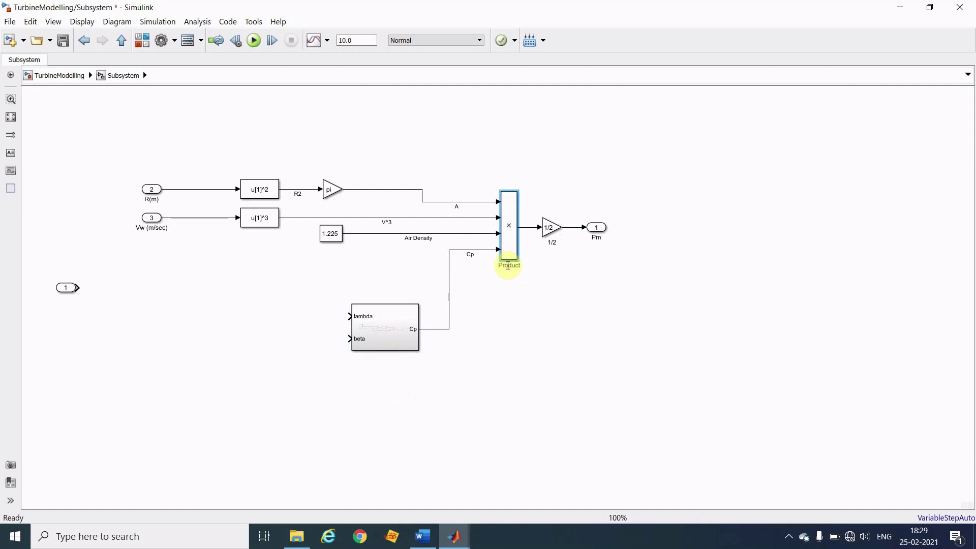
double_click(508, 265)
text(Pt)
text(n(1))
click(495, 320)
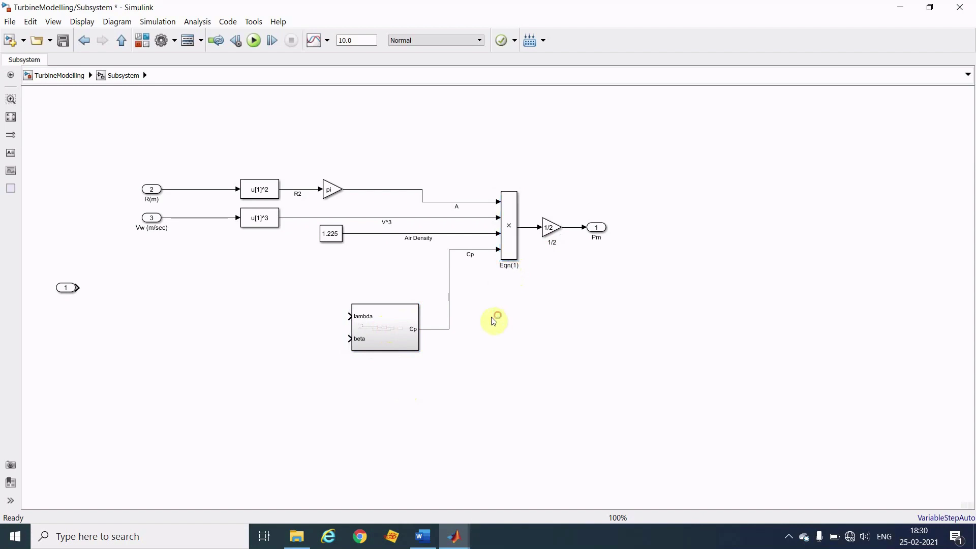
Step: Rename the nested Cp subsystem block as Eqn(2&3)
click(398, 341)
click(398, 357)
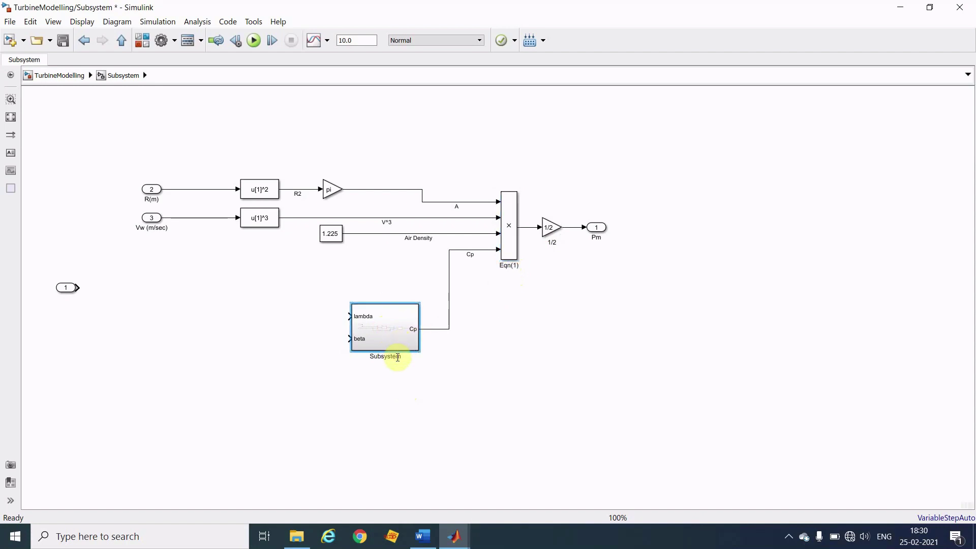
key(BackSpace)
key(BackSpace)
key(BackSpace)
key(BackSpace)
key(BackSpace)
text(Eqn(2&3))
click(404, 399)
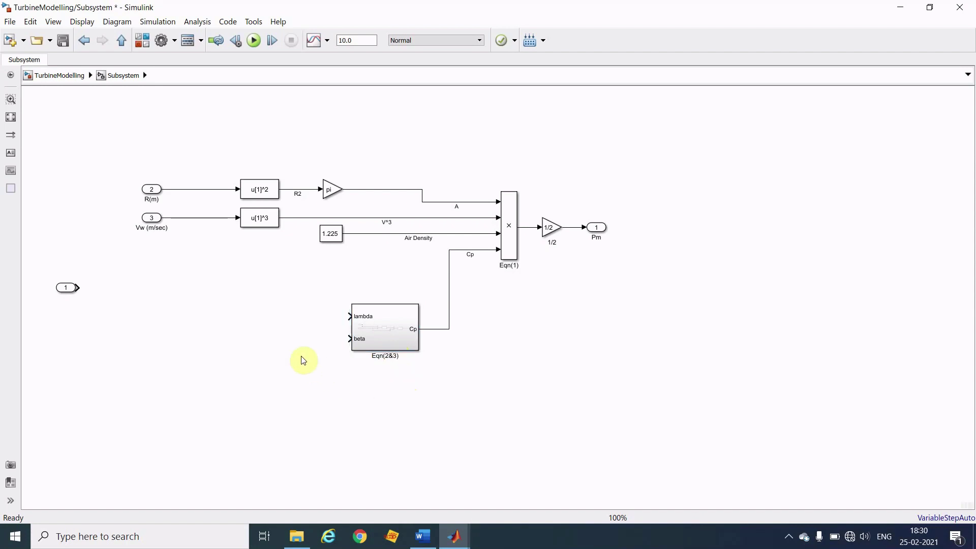
Step: Switch to the Word document and examine equation (4), which defines lambda
click(423, 537)
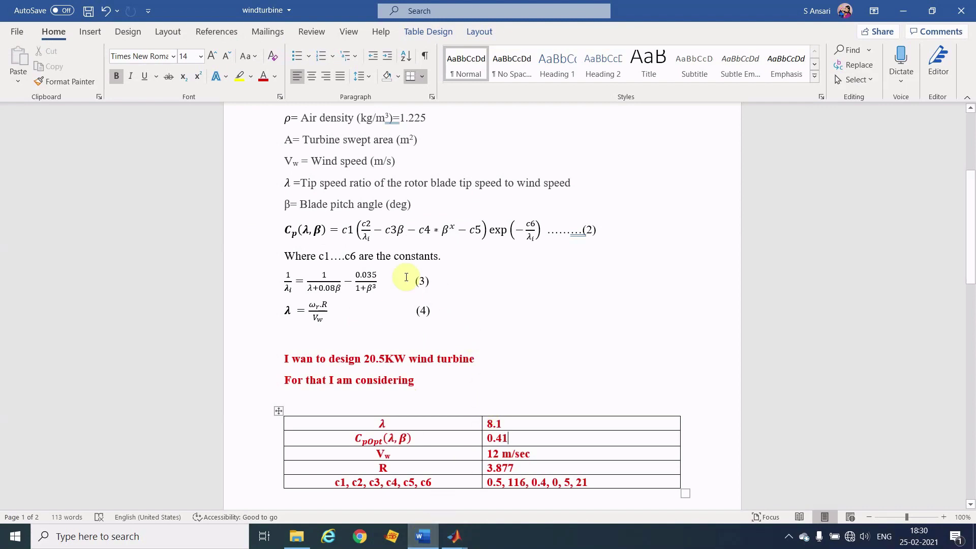
click(299, 309)
click(433, 322)
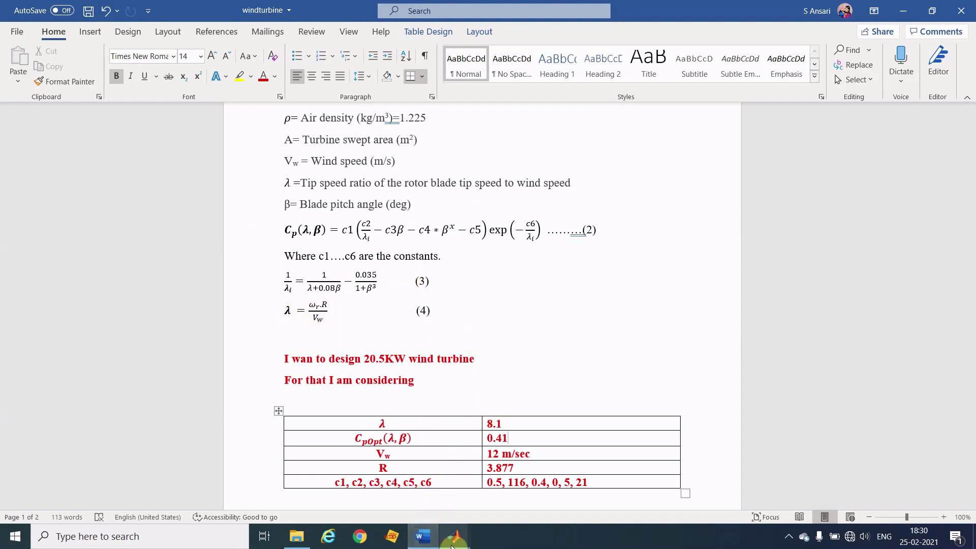
Step: Switch back to Simulink and add a Product block between the unconnected inport 1 and the Eqn(2&3) subsystem
mouse_move(452, 547)
click(480, 498)
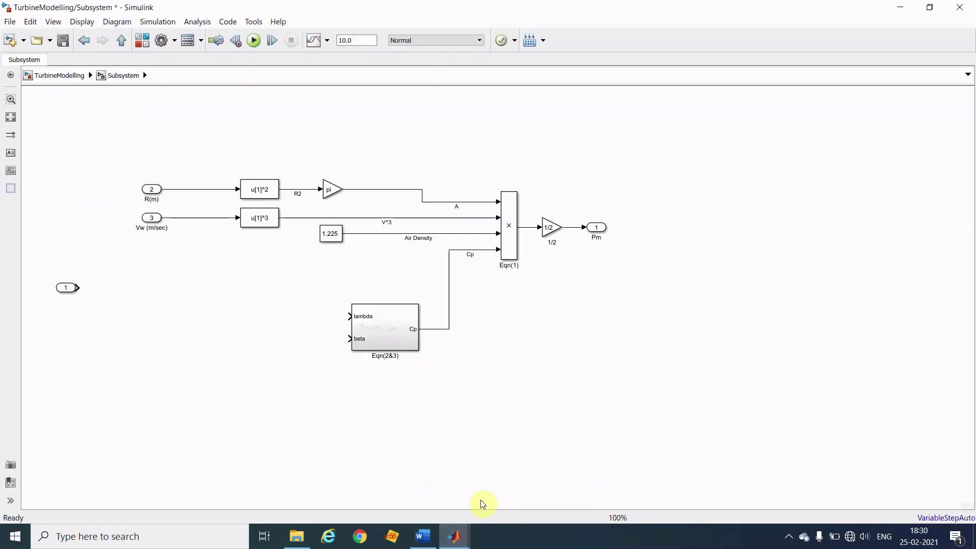
double_click(250, 344)
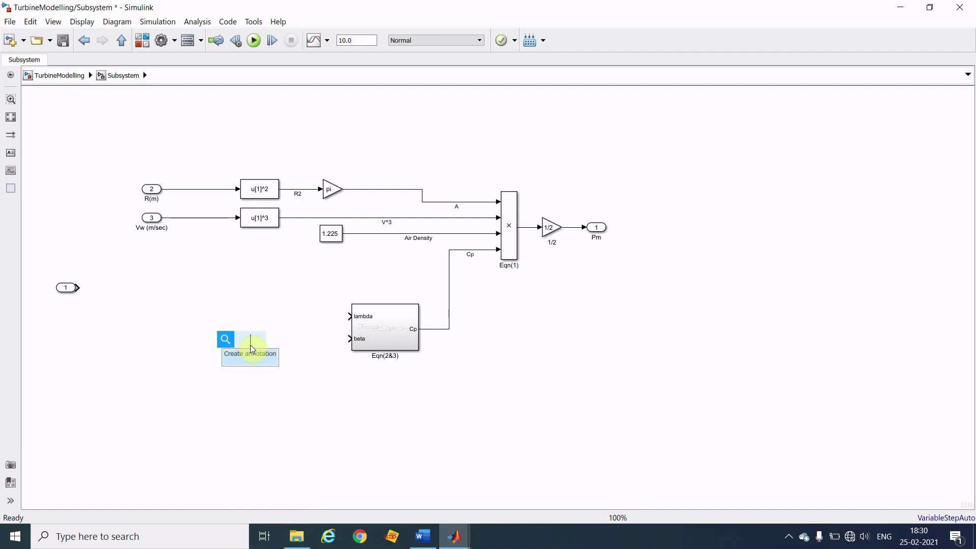
text(product)
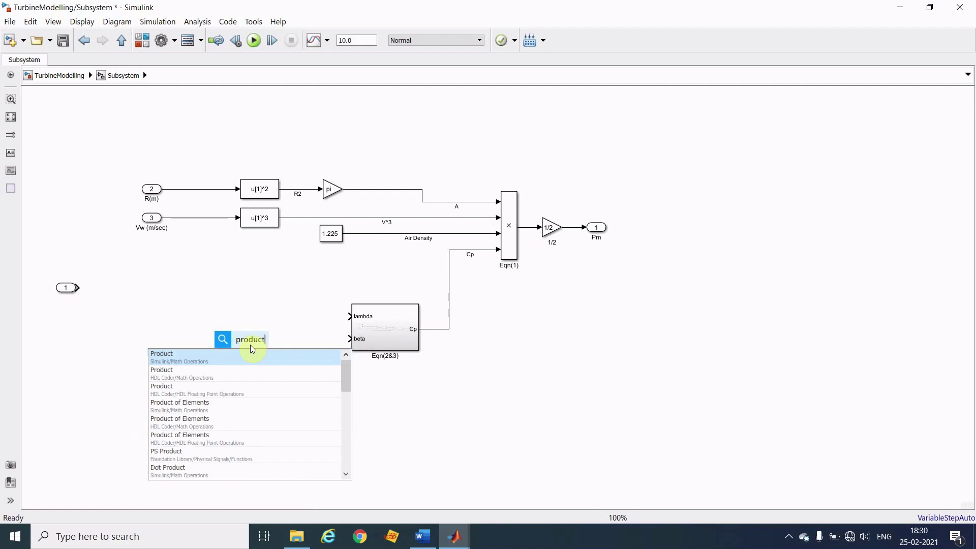
key(Return)
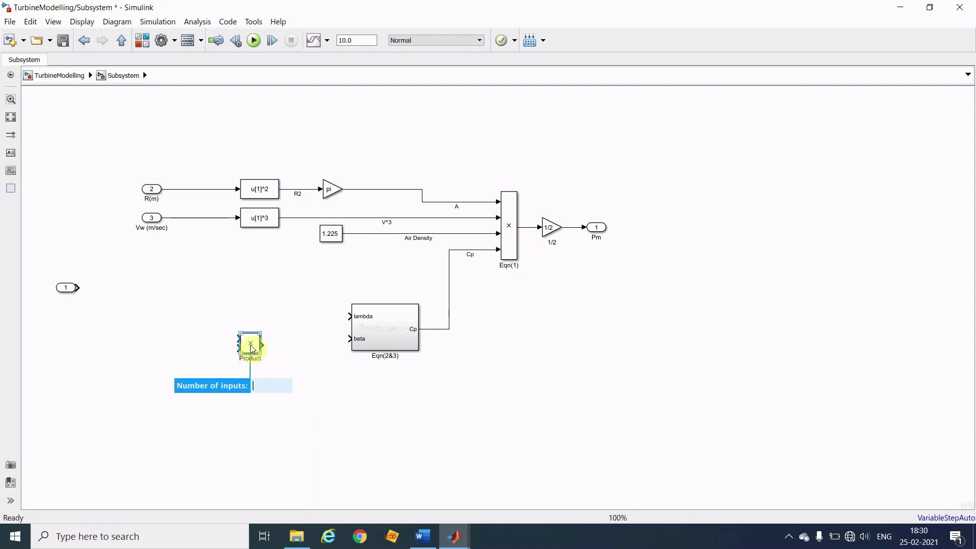
drag(252, 348, 169, 318)
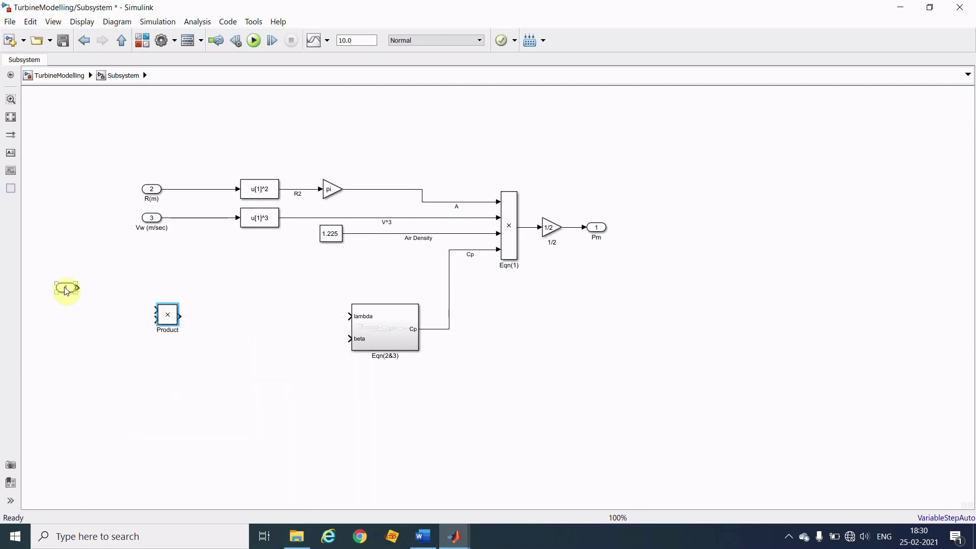
Step: Duplicate inport 1, move the original up beside R(m), and connect the copy to the new Product block's first input
drag(66, 290, 66, 340)
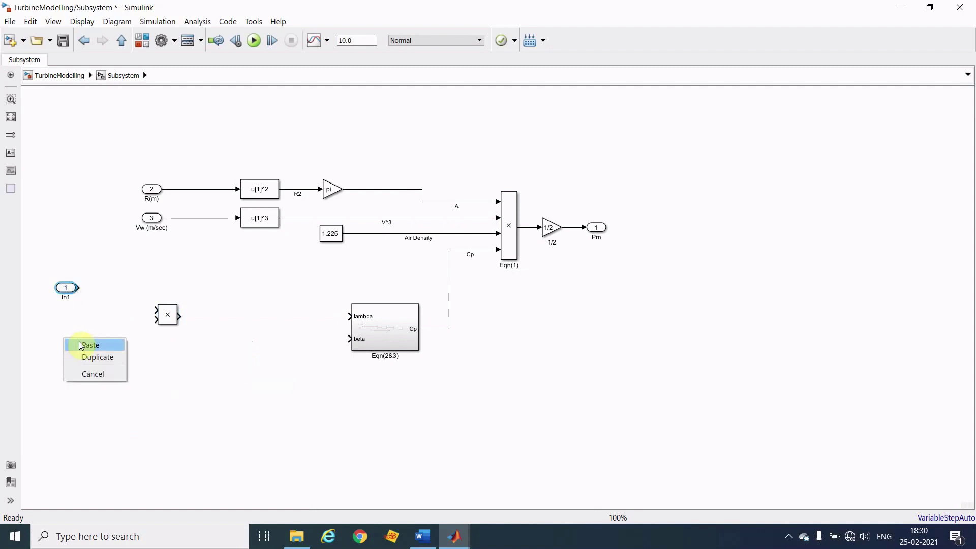
click(81, 346)
drag(67, 287, 62, 177)
drag(71, 338, 107, 314)
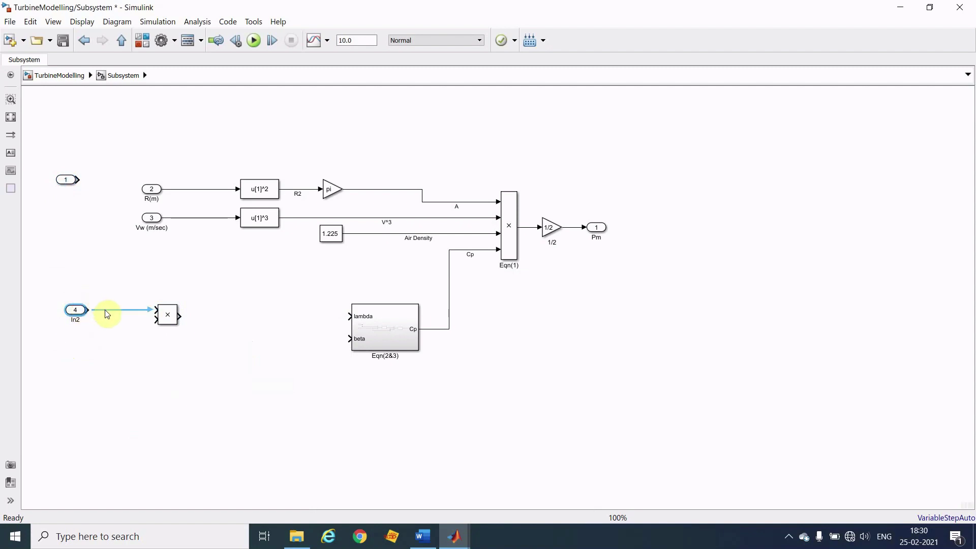
Step: Rename the duplicated inport as wr(rad/sec)
click(80, 320)
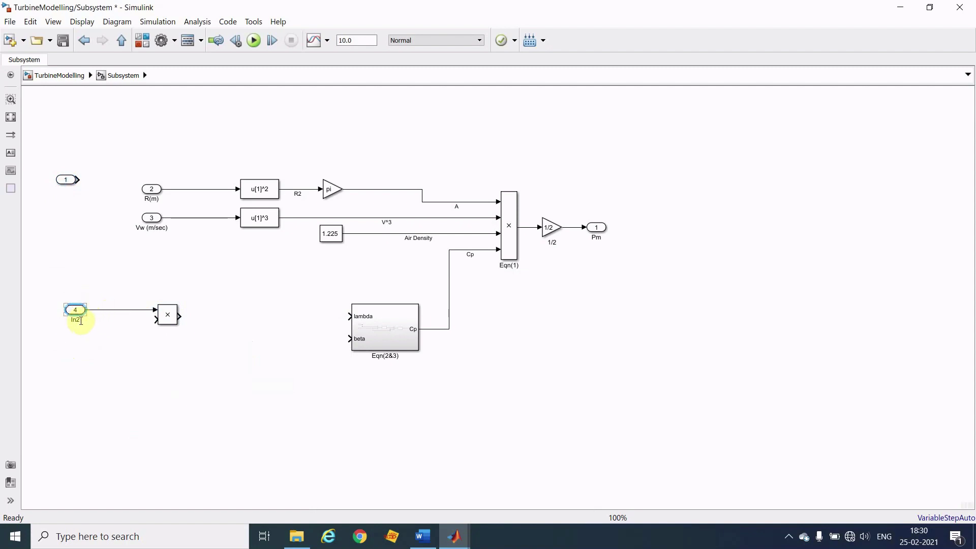
click(80, 321)
text(wr(ras/sec))
click(124, 370)
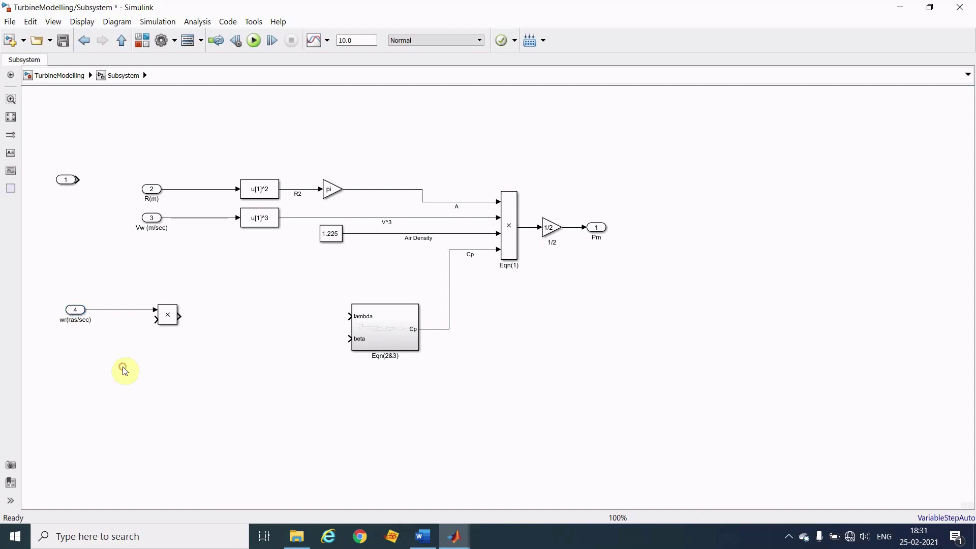
click(74, 320)
click(77, 321)
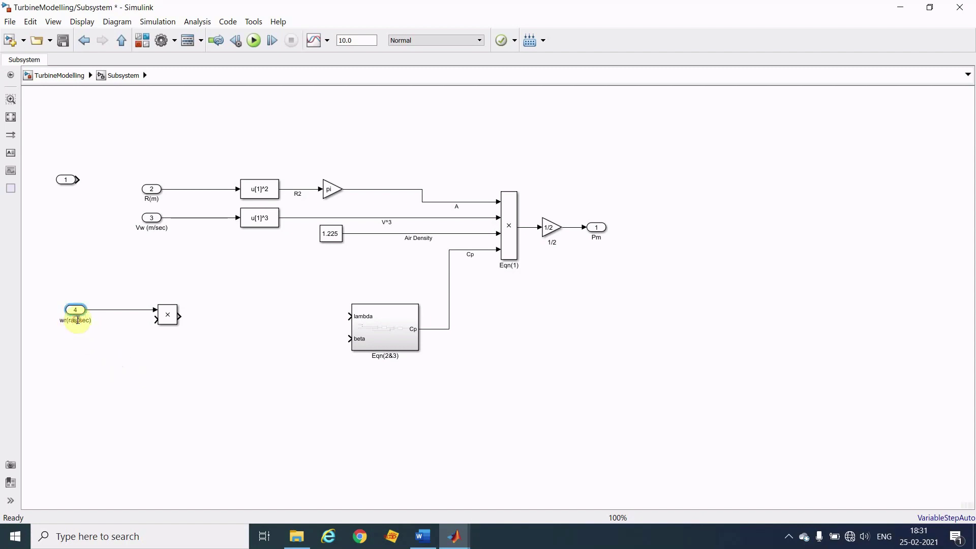
key(BackSpace)
text(d)
click(127, 385)
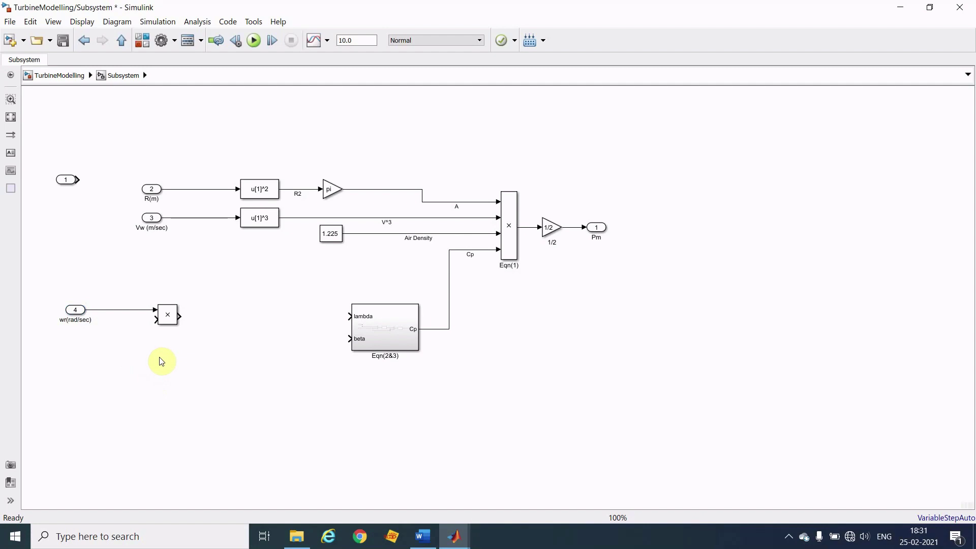
Step: Delete the wr(rad/sec) line, reposition the Product block, and connect wr(rad/sec) to its second input instead
click(143, 310)
key(Delete)
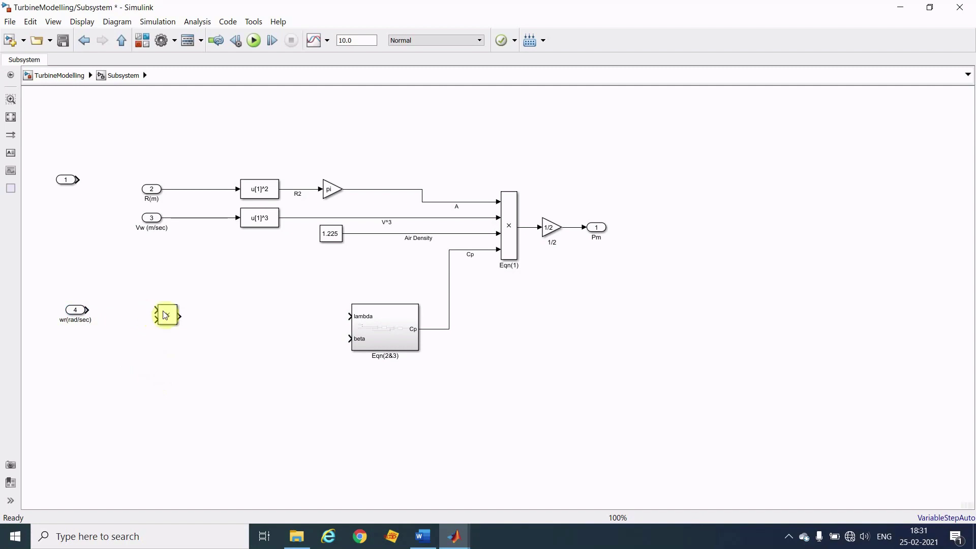
drag(165, 315, 172, 305)
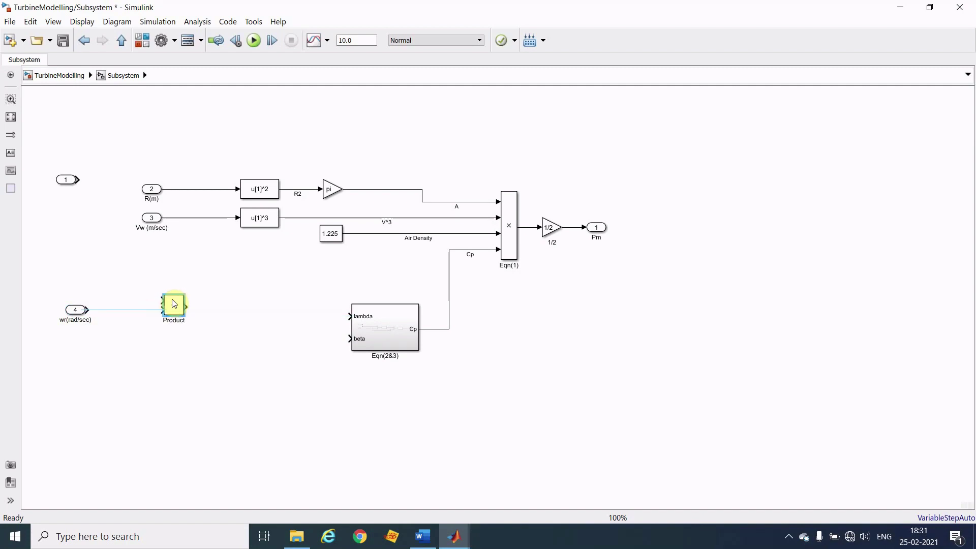
click(142, 311)
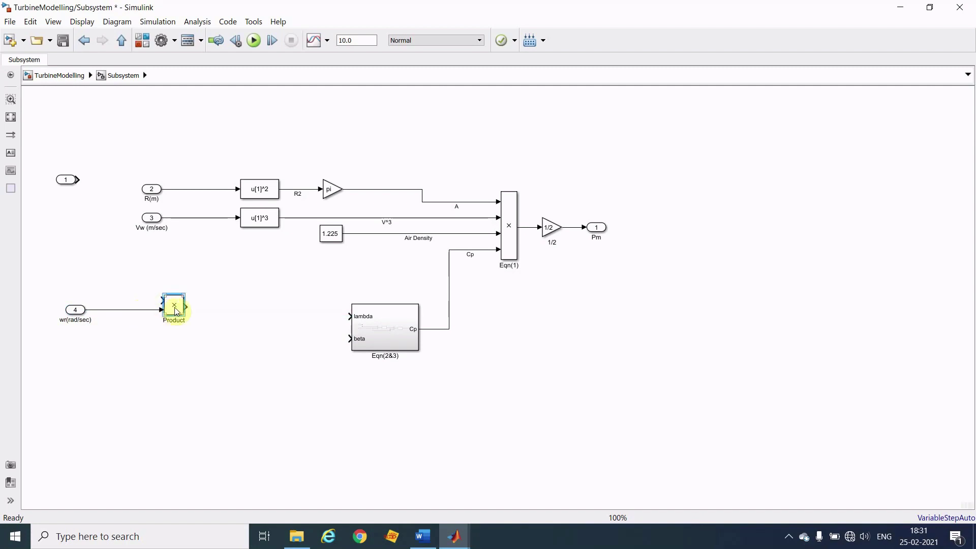
drag(174, 307, 192, 310)
Step: Move the Vw and R inports farther from their function blocks and branch the R(m) signal to the Product block's first input
click(159, 225)
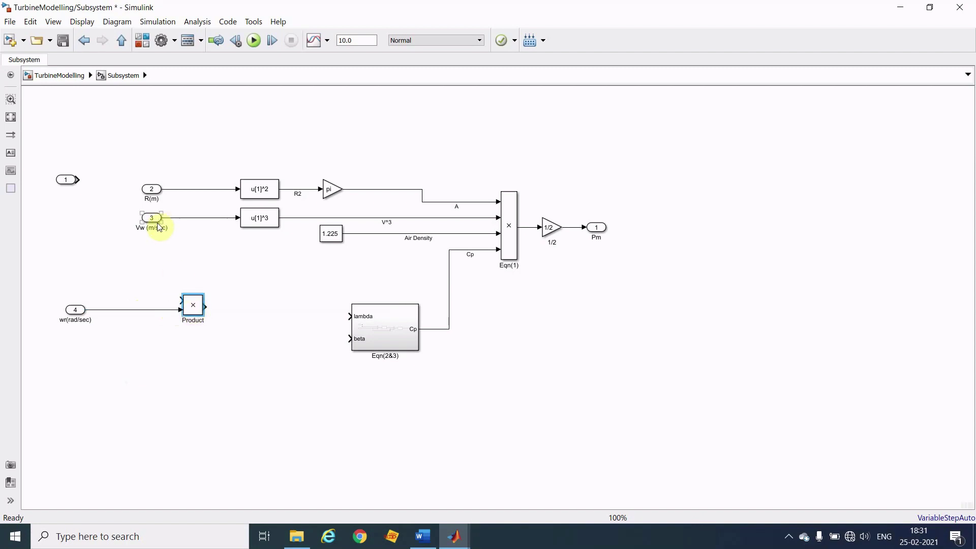
drag(154, 222, 116, 223)
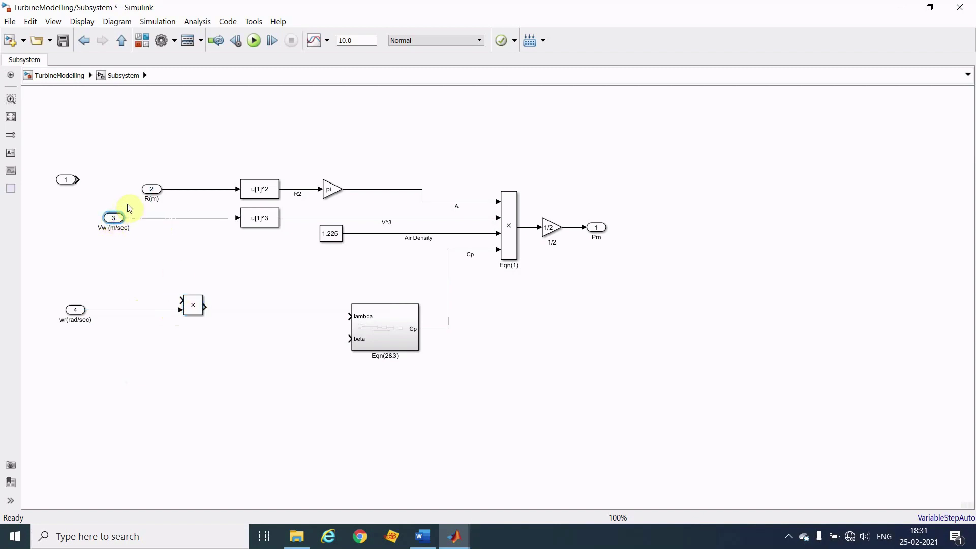
click(151, 194)
drag(151, 194, 107, 190)
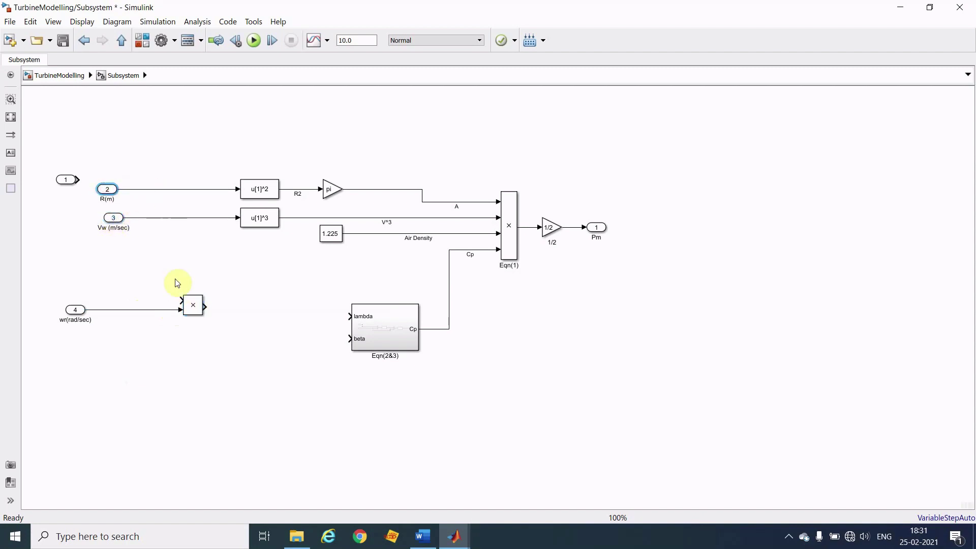
drag(177, 298, 157, 189)
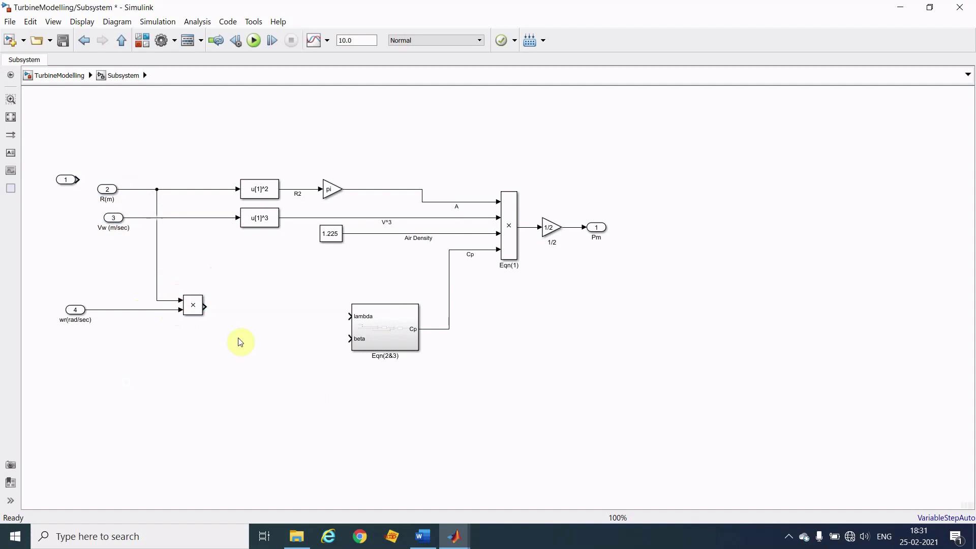
Step: Duplicate the Product block, feed the first product into the copy's second input, and branch the Vw signal to its first input
click(199, 313)
drag(199, 314, 246, 312)
click(239, 304)
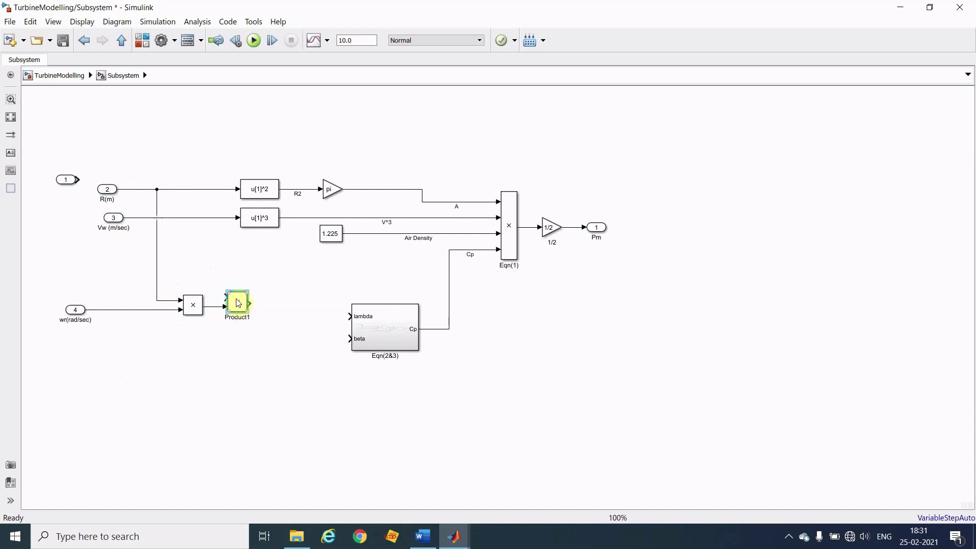
click(225, 295)
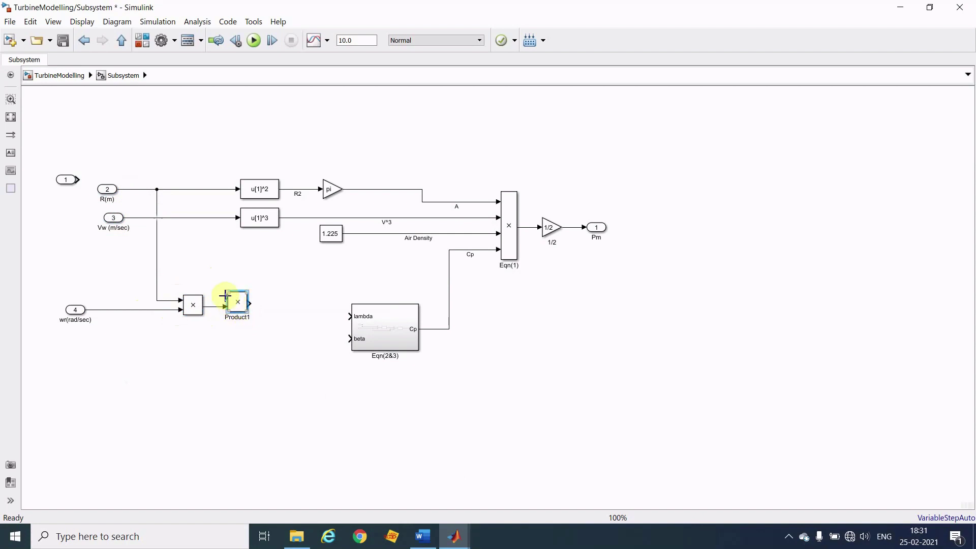
drag(225, 296, 207, 218)
Step: Set the second Product block's number of inputs to /* and connect its output to the lambda input of Eqn(2&3)
double_click(239, 304)
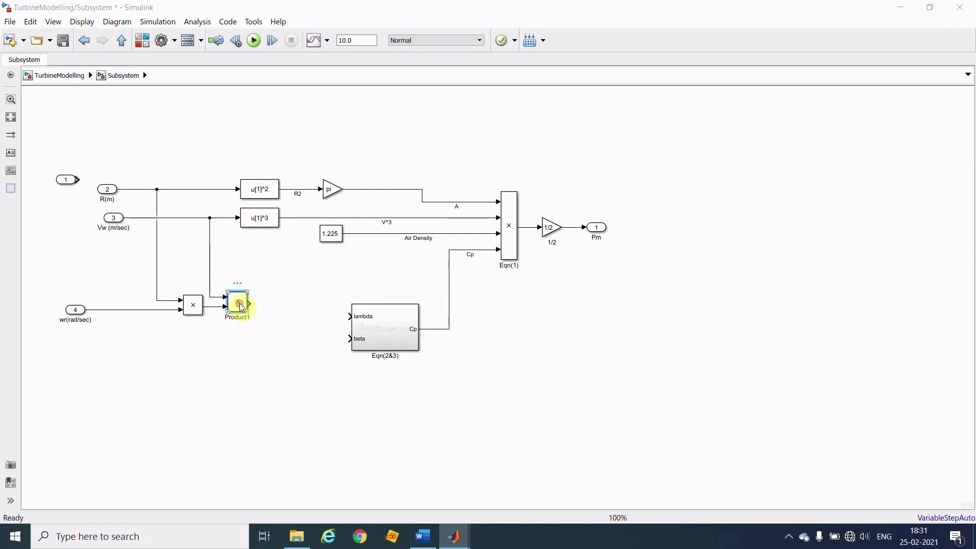
key(BackSpace)
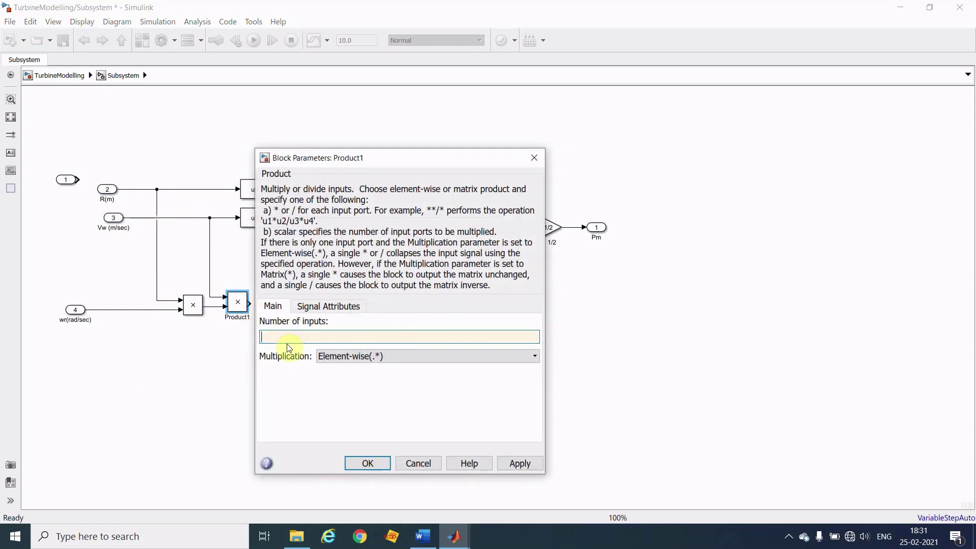
text(/*)
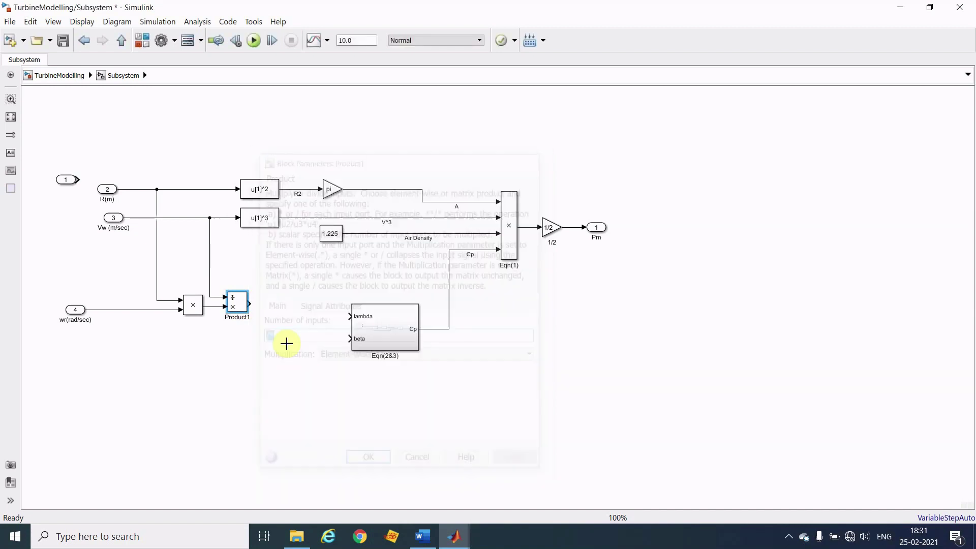
key(Return)
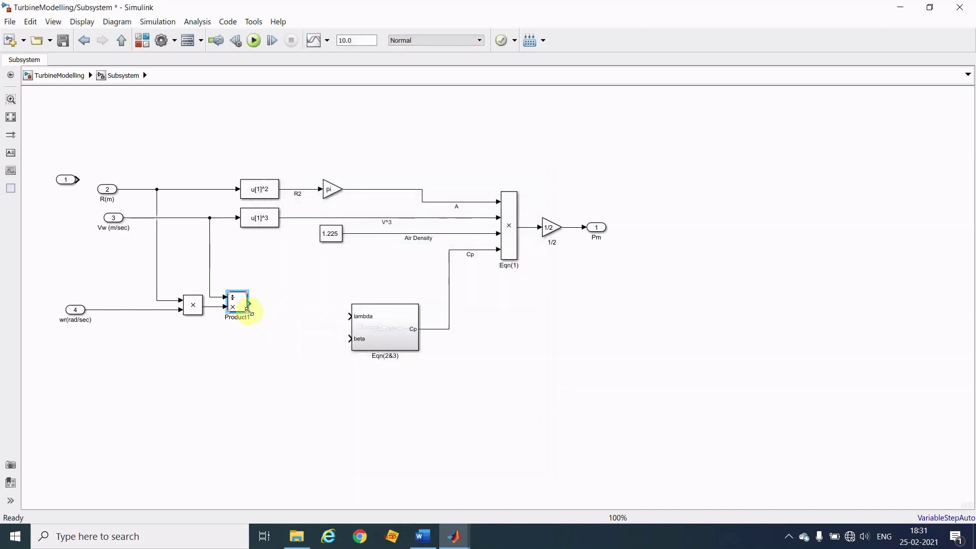
drag(252, 303, 350, 316)
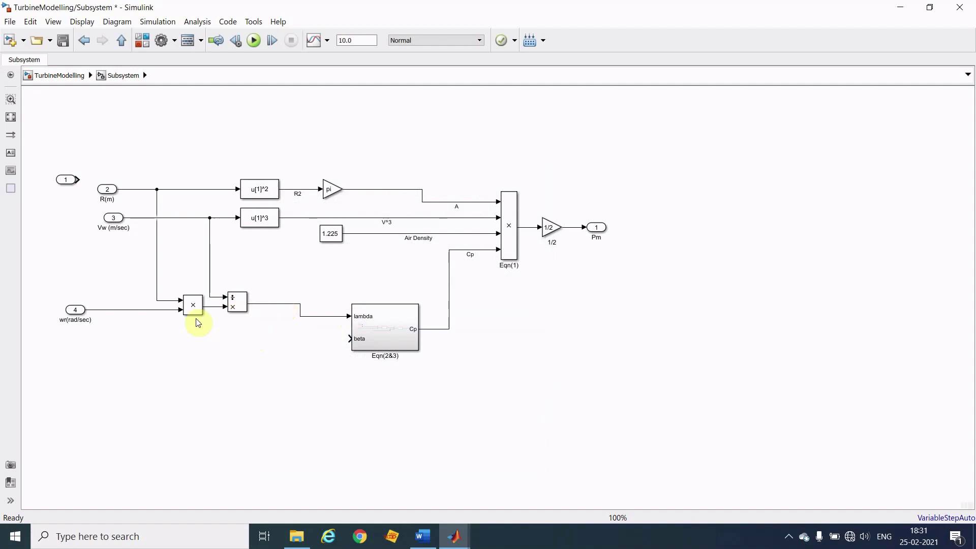
Step: Align both Product blocks and the wr(rad/sec) inport with the lambda input so the connecting lines run straight
drag(127, 279, 243, 322)
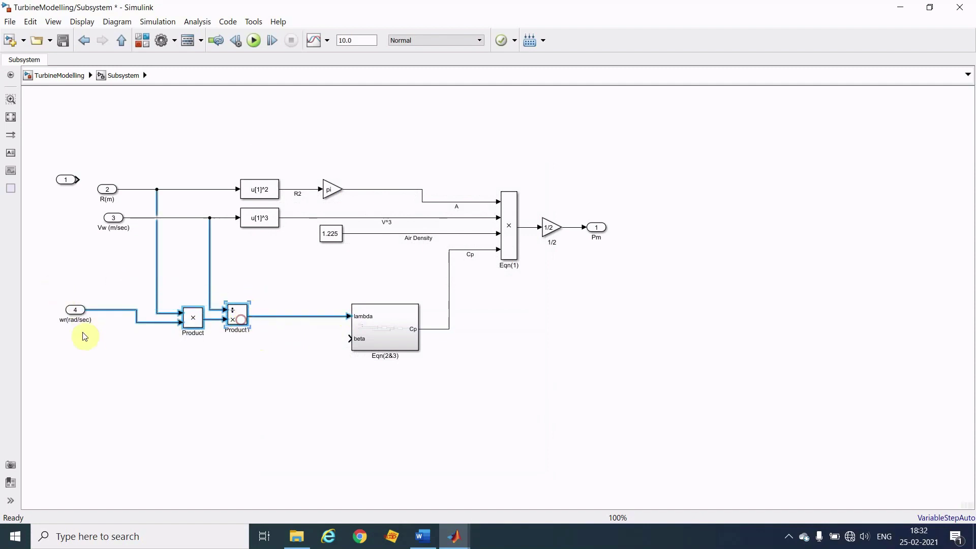
shift+click(76, 310)
click(77, 309)
drag(77, 309, 80, 322)
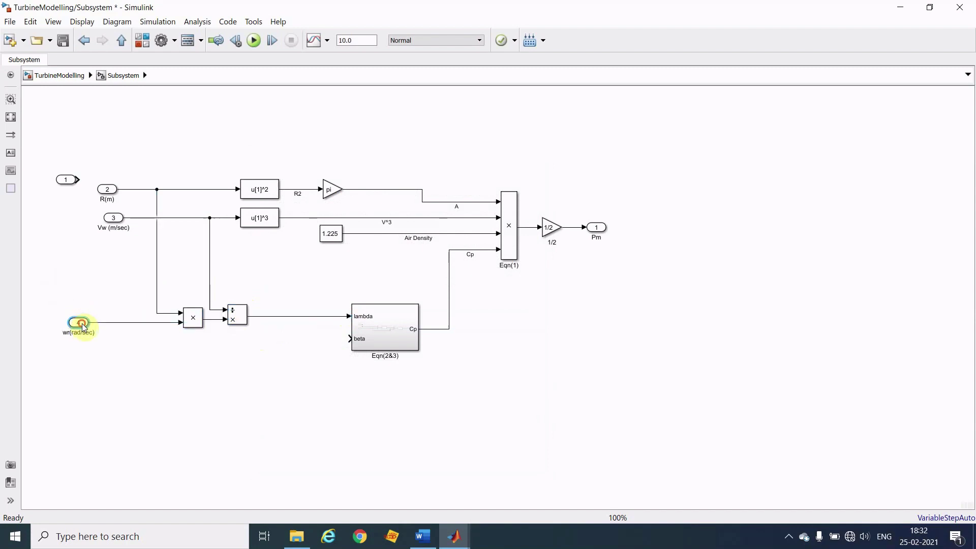
click(159, 422)
click(238, 310)
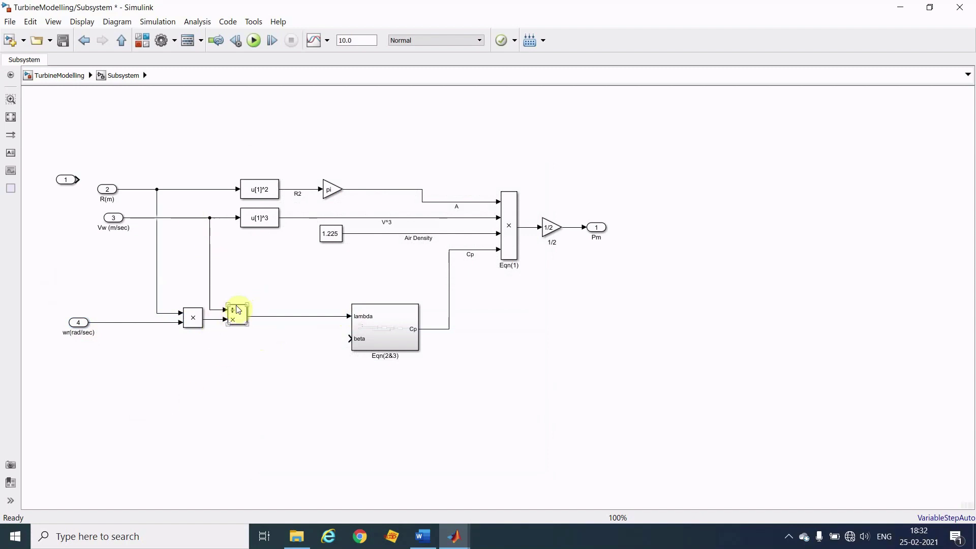
click(238, 280)
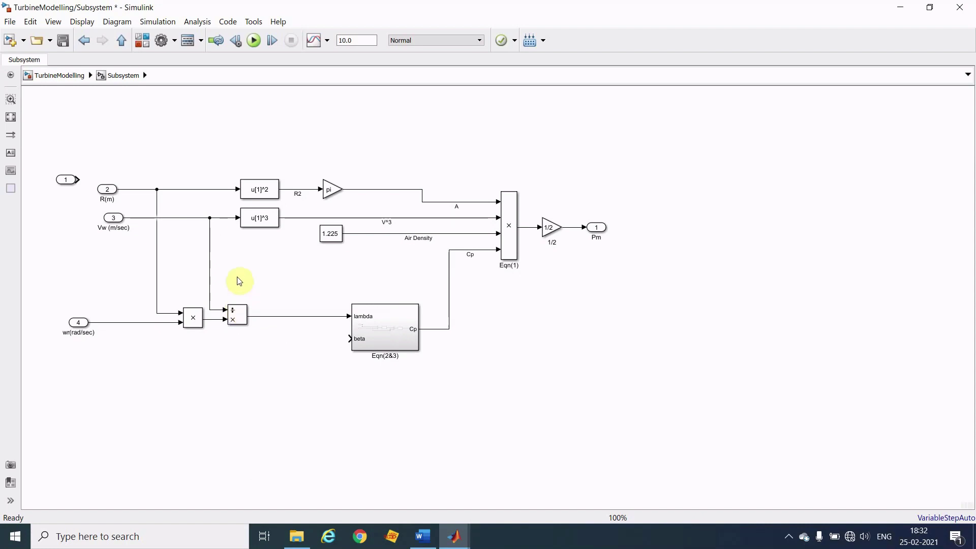
click(242, 315)
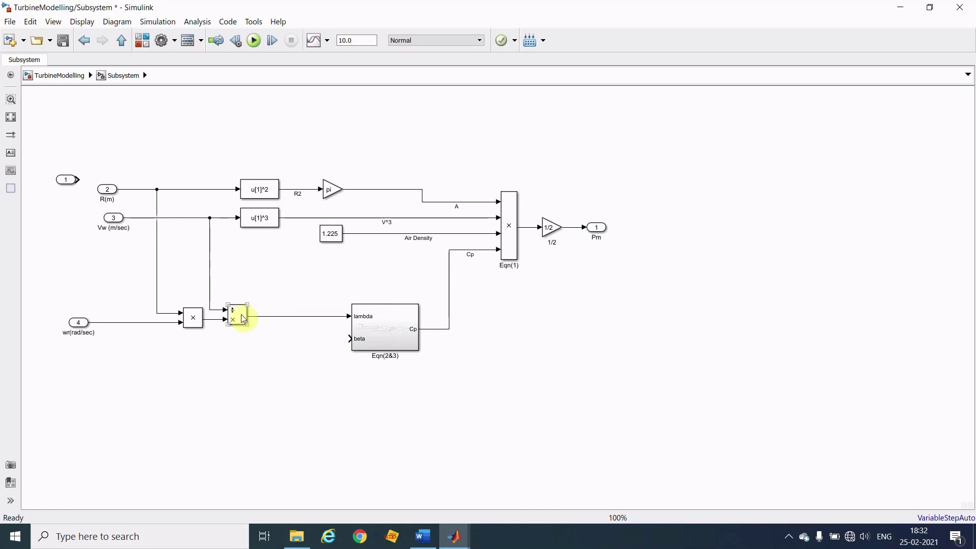
click(277, 354)
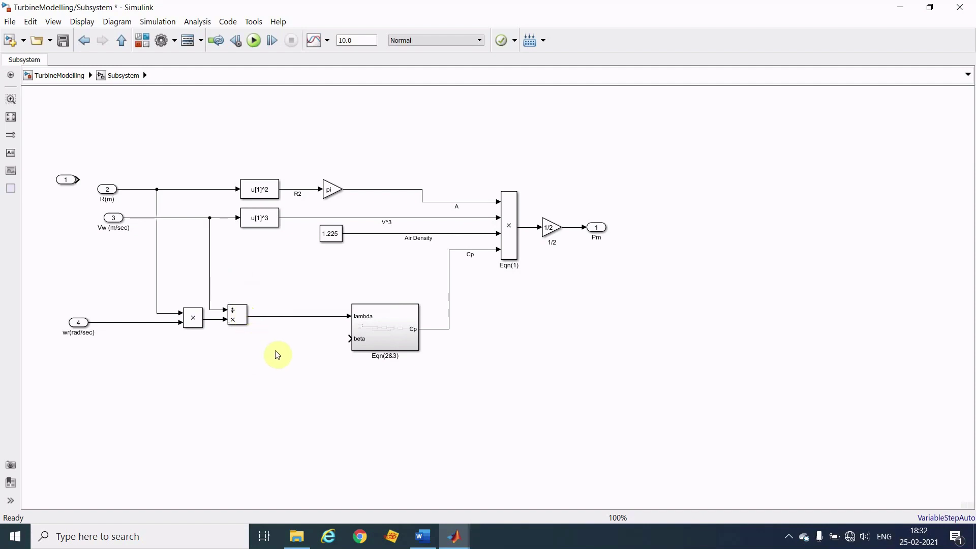
Step: Add a Saturation block in the empty area below the Eqn(2&3) input blocks, leaving its limit prompt unfilled
double_click(265, 378)
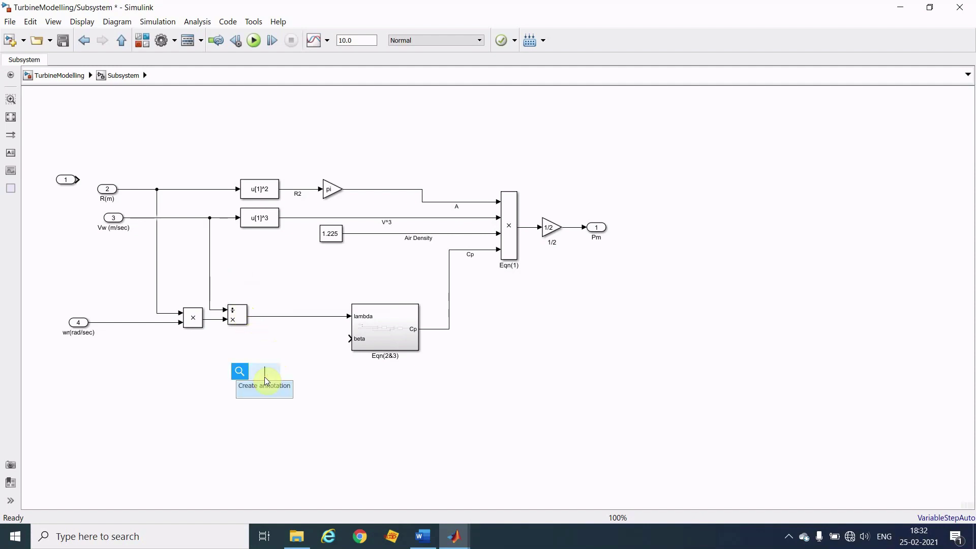
text(satura)
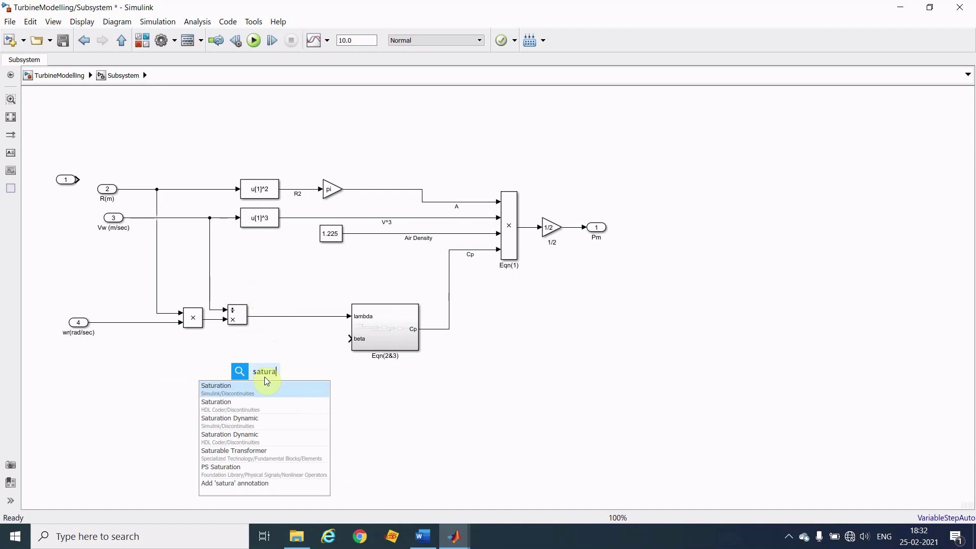
key(Return)
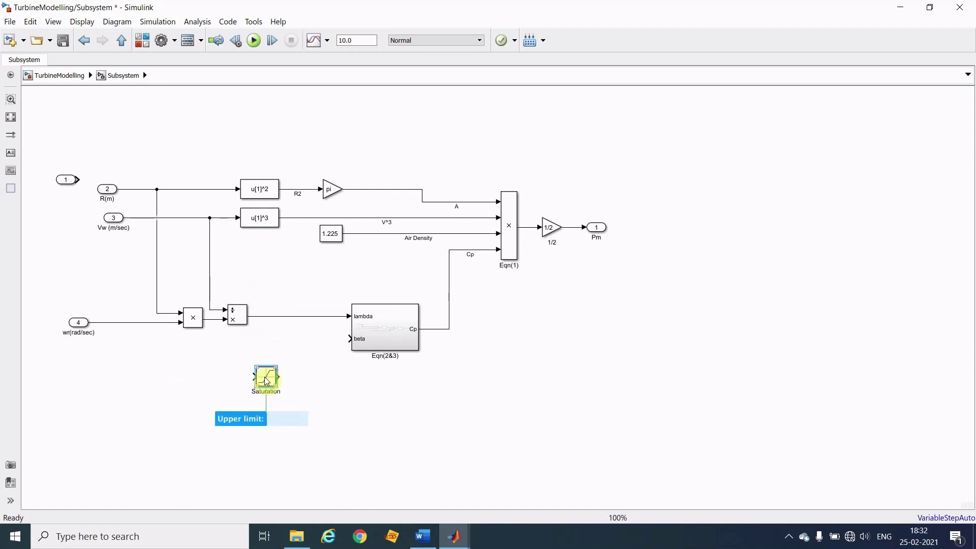
click(366, 414)
Step: Set the Saturation block's upper limit to 1e6 and its lower limit to 1e-6
double_click(264, 379)
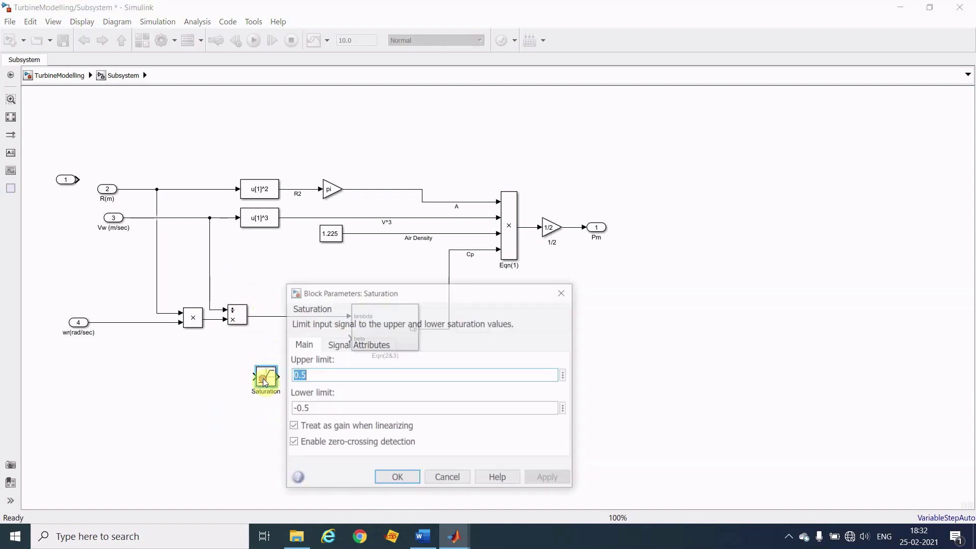
text(1)
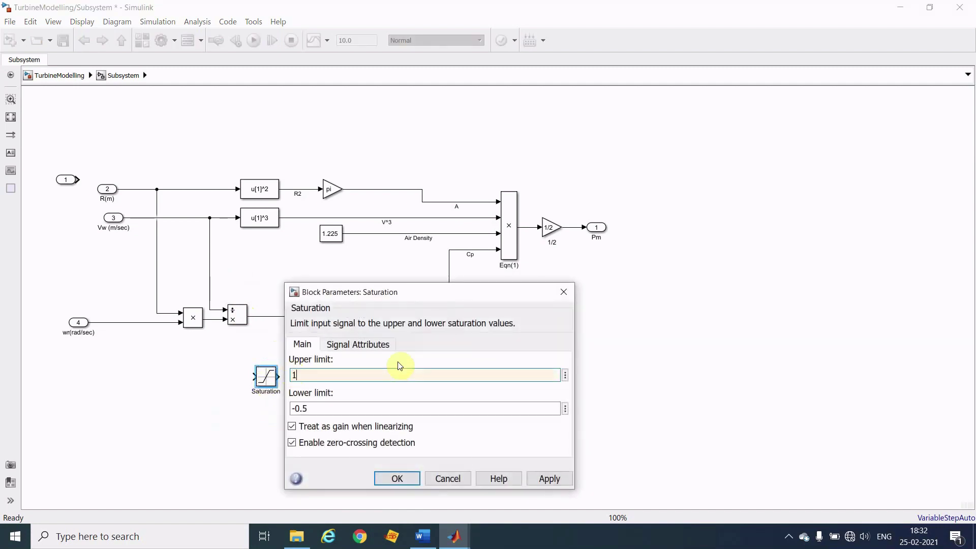
text(e6)
click(312, 407)
double_click(312, 407)
key(BackSpace)
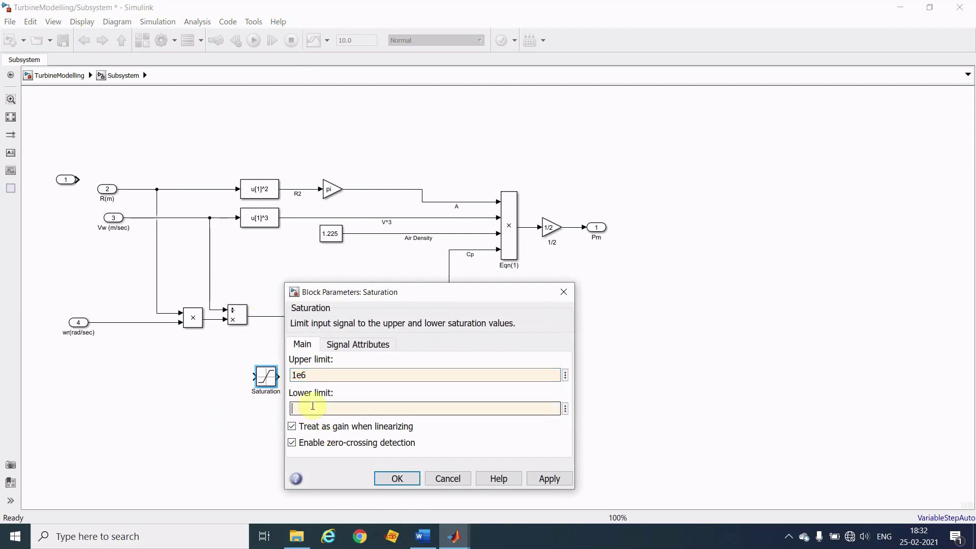
text(1e-6)
key(Return)
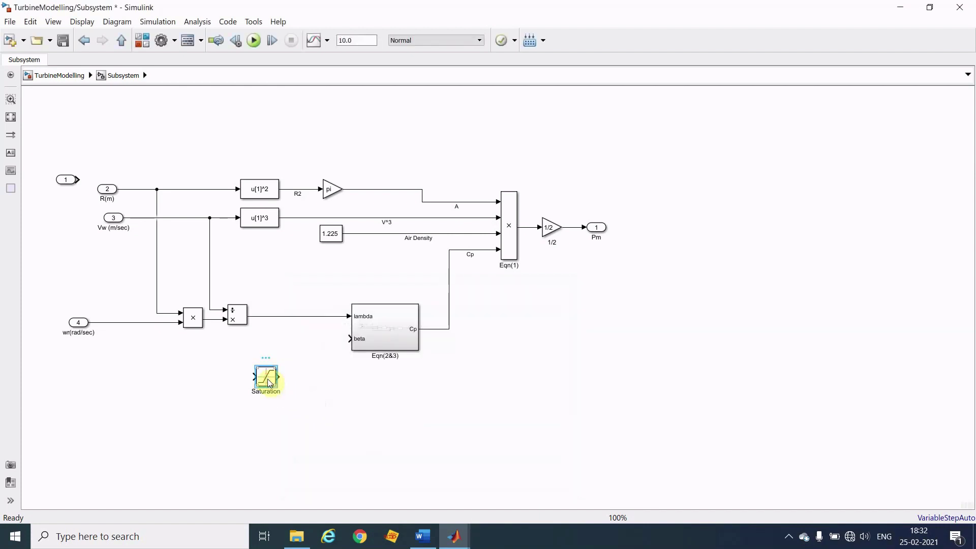
Step: Rotate the Saturation block a quarter turn clockwise and rename it "T avoid Division by zero"
key(ctrl+r)
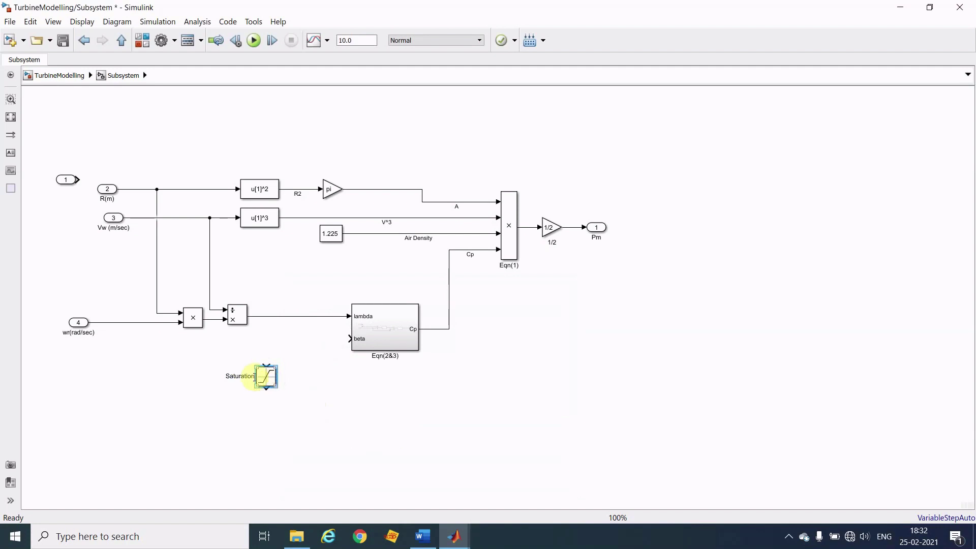
click(255, 376)
key(BackSpace)
key(BackSpace)
key(BackSpace)
key(BackSpace)
key(BackSpace)
key(BackSpace)
text(T avoid Division by zero)
click(295, 433)
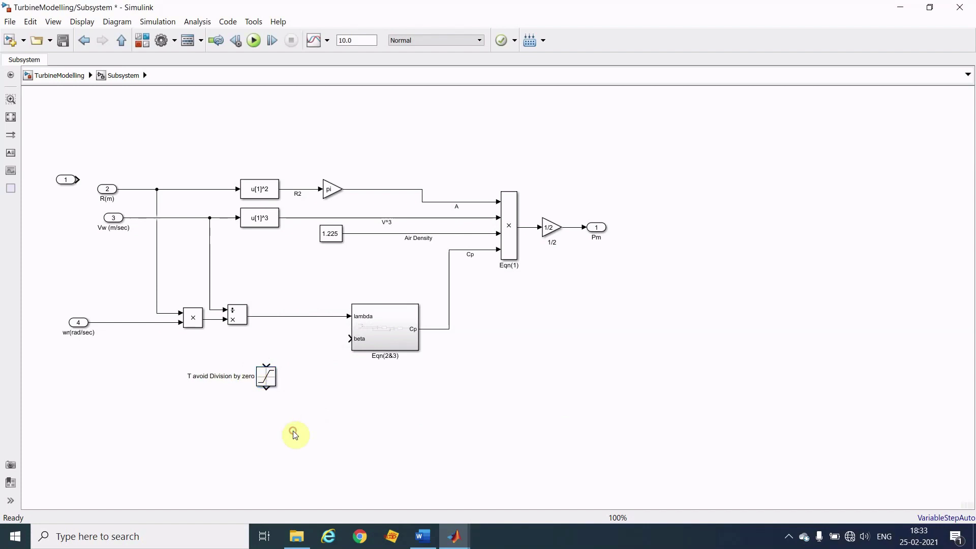
Step: Insert the Saturation block into the vertical Vw branch line that feeds the divide input of the second Product block
drag(266, 376, 209, 255)
click(281, 279)
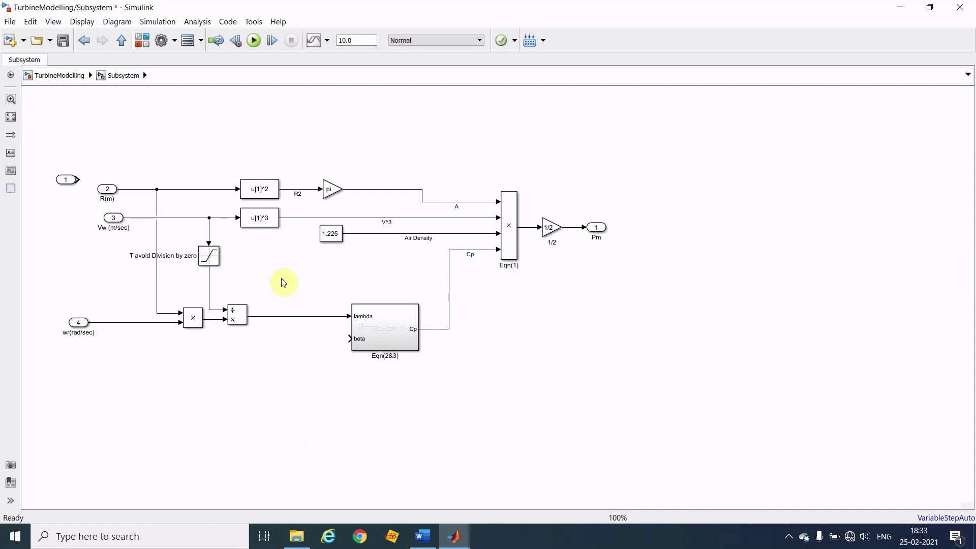
click(84, 328)
Step: Move the unconnected inport 1 in front of Eqn(2&3), connect it to the beta input, and rename it beta
click(66, 180)
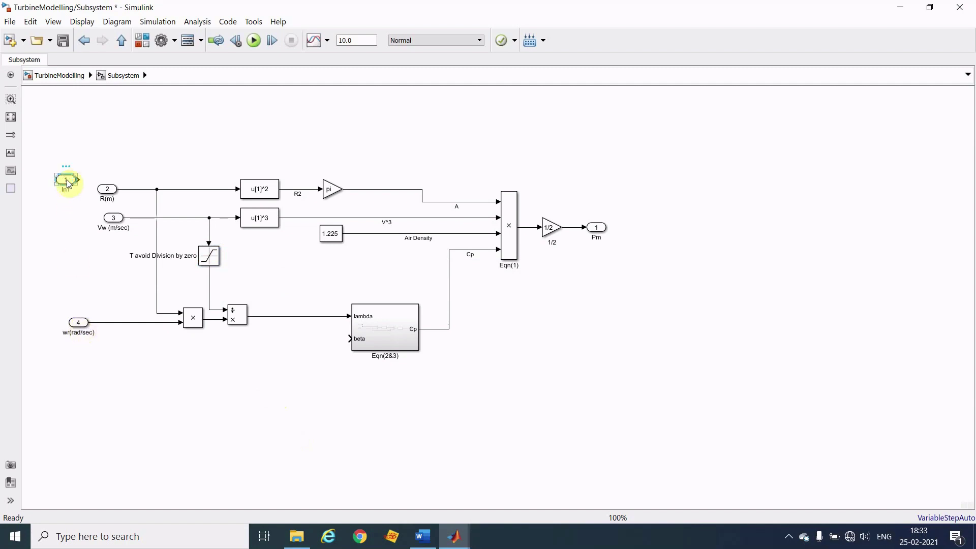
drag(68, 182, 287, 342)
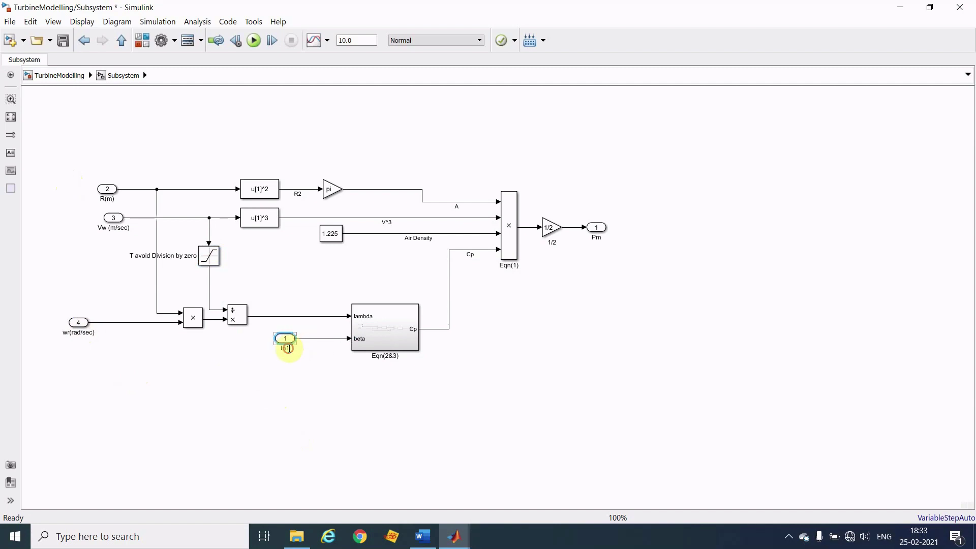
double_click(288, 349)
key(BackSpace)
text(B)
key(BackSpace)
text(beta)
click(324, 384)
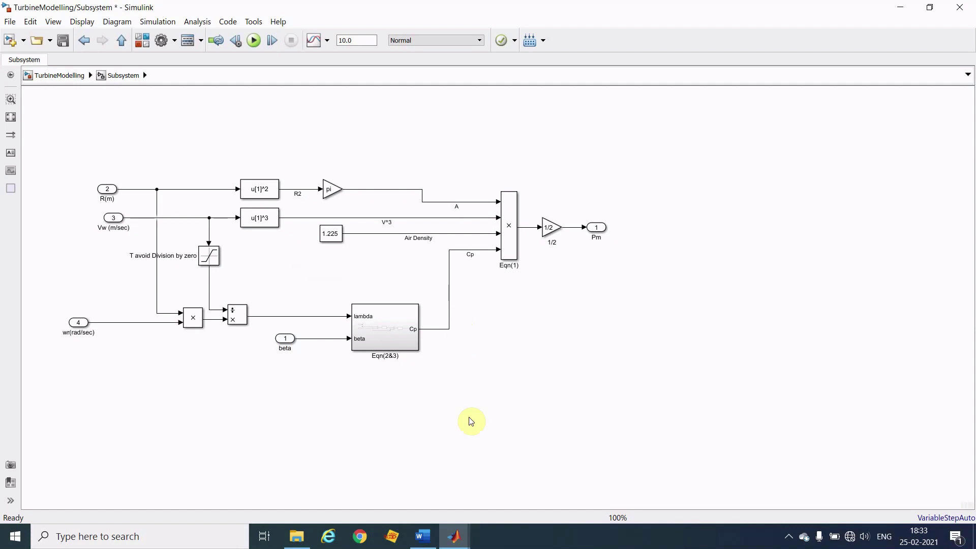
Step: Check the numbered lambda equation in the Word document and return to the Simulink subsystem
click(422, 537)
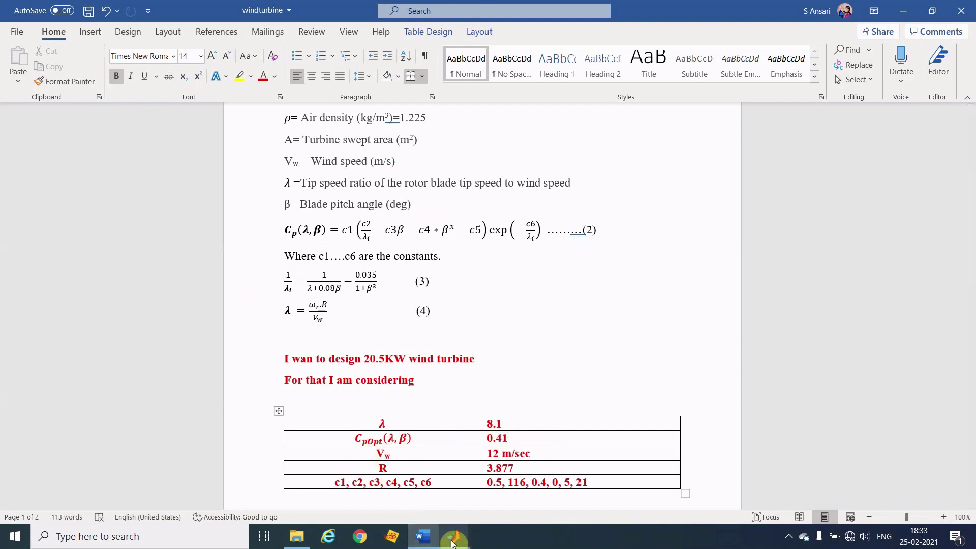
mouse_move(453, 542)
click(515, 496)
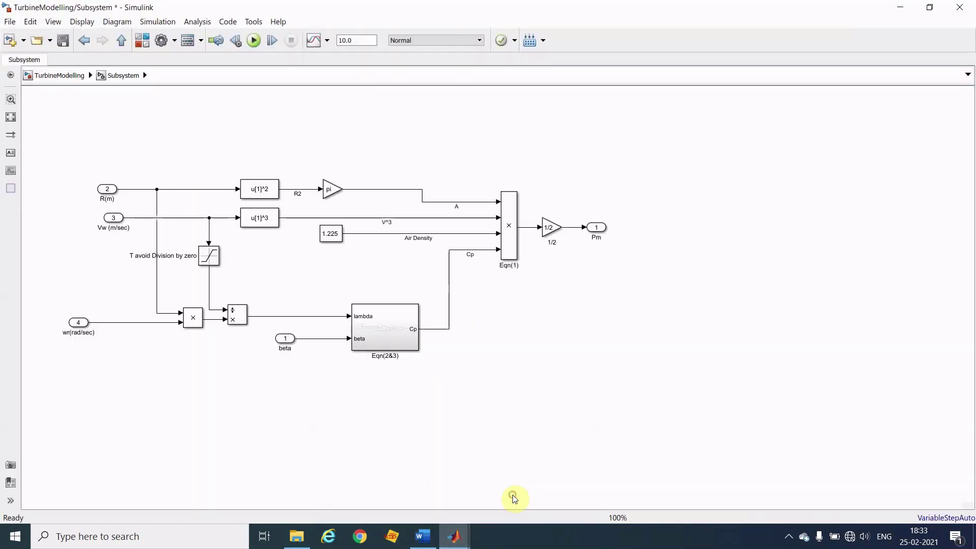
click(285, 340)
click(293, 396)
click(390, 354)
Step: Rename the Product block that outputs lambda to Eqn(4)
click(235, 323)
click(231, 332)
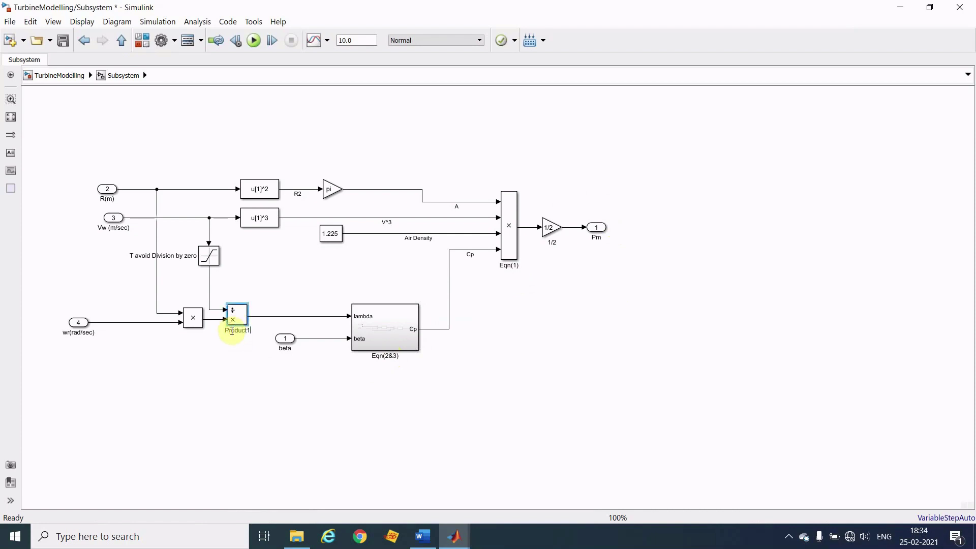
key(BackSpace)
key(BackSpace)
key(BackSpace)
key(BackSpace)
key(BackSpace)
key(BackSpace)
key(BackSpace)
key(BackSpace)
text(Eqn(4))
click(249, 382)
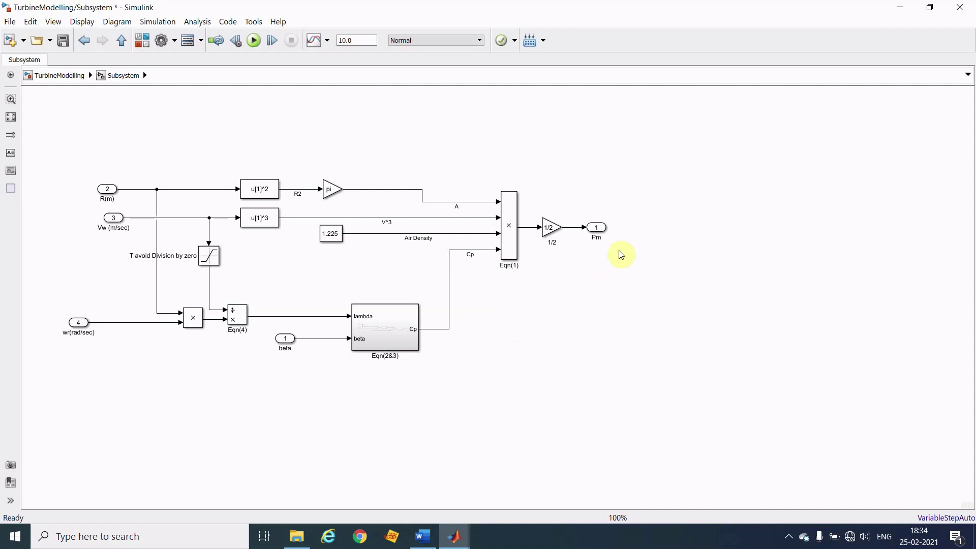
Step: Duplicate the Pm outport into the empty area below it and rename the copy Tm
click(601, 231)
drag(600, 227, 682, 375)
double_click(682, 375)
key(BackSpace)
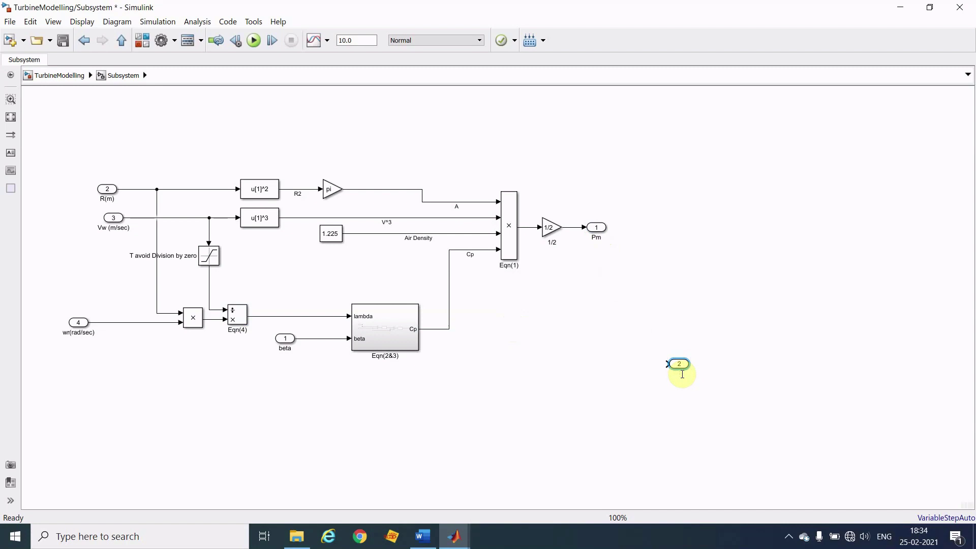
click(645, 467)
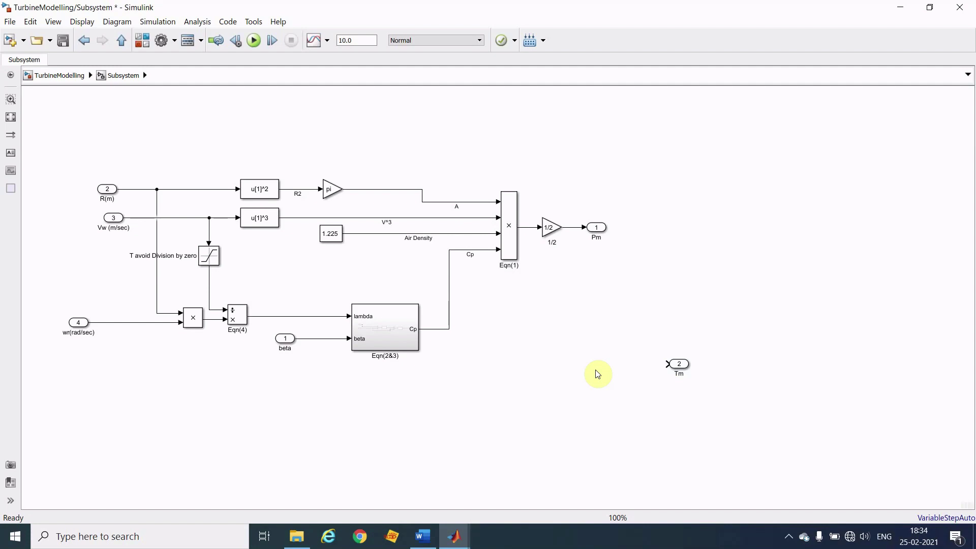
click(237, 323)
click(237, 323)
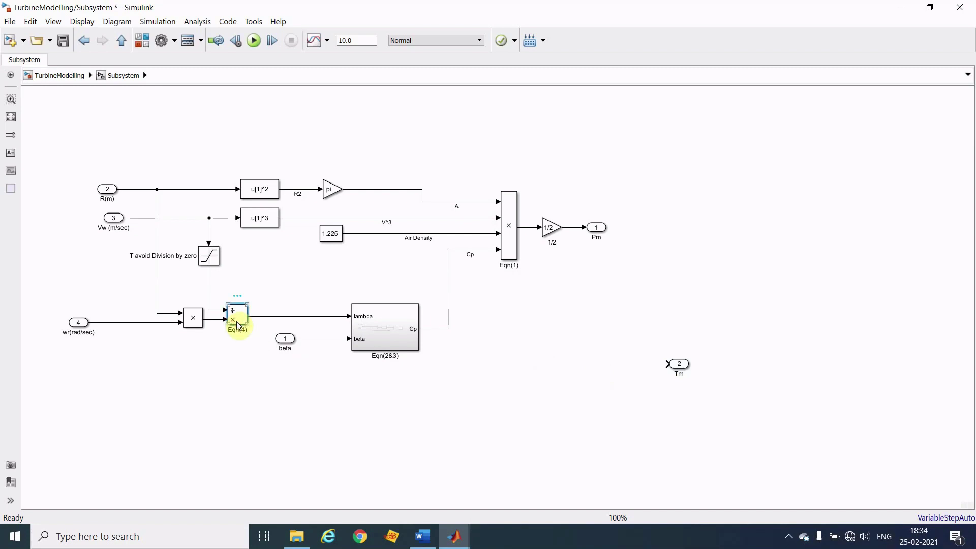
drag(237, 324, 253, 407)
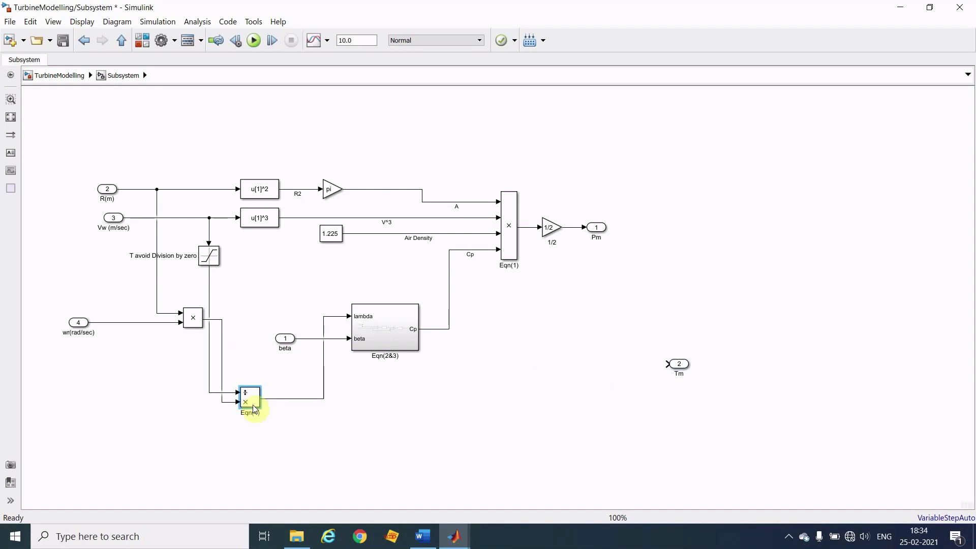
key(ctrl+z)
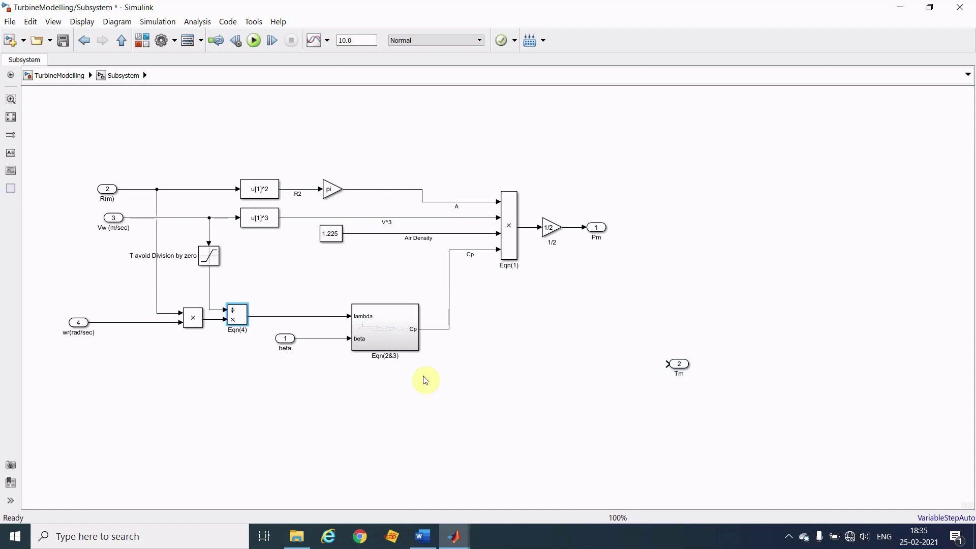
Step: Add a Product block feeding the Tm outport and branch the Pm signal to its first input
double_click(530, 372)
text(produ)
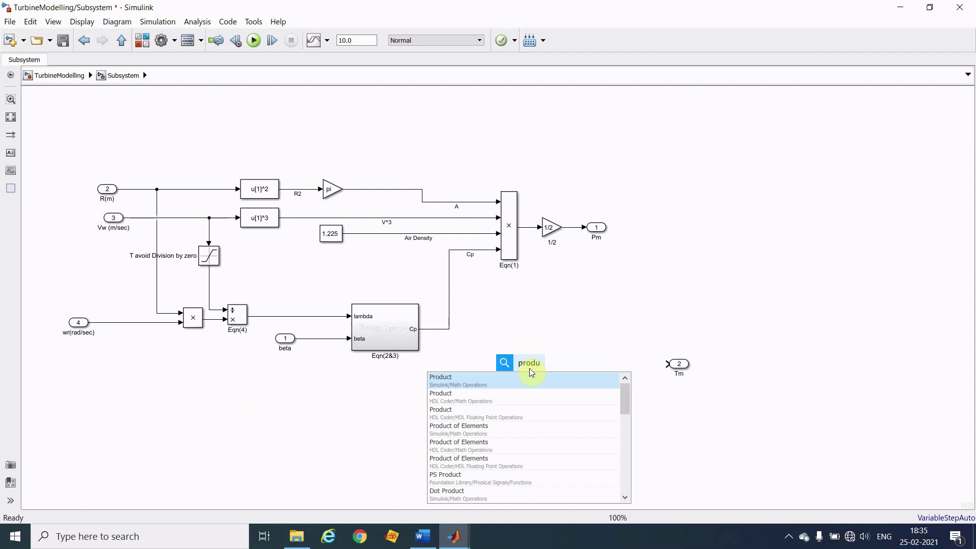
key(Return)
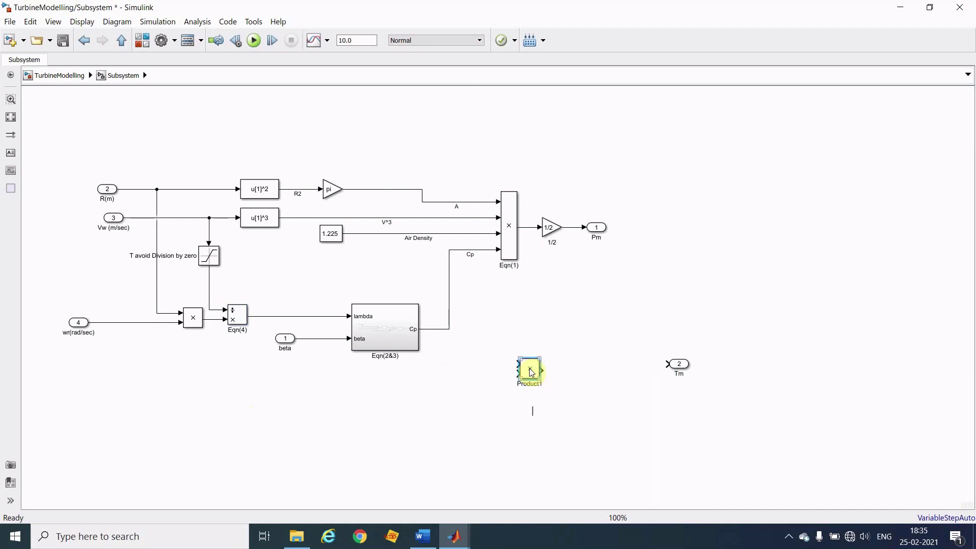
drag(529, 371, 666, 364)
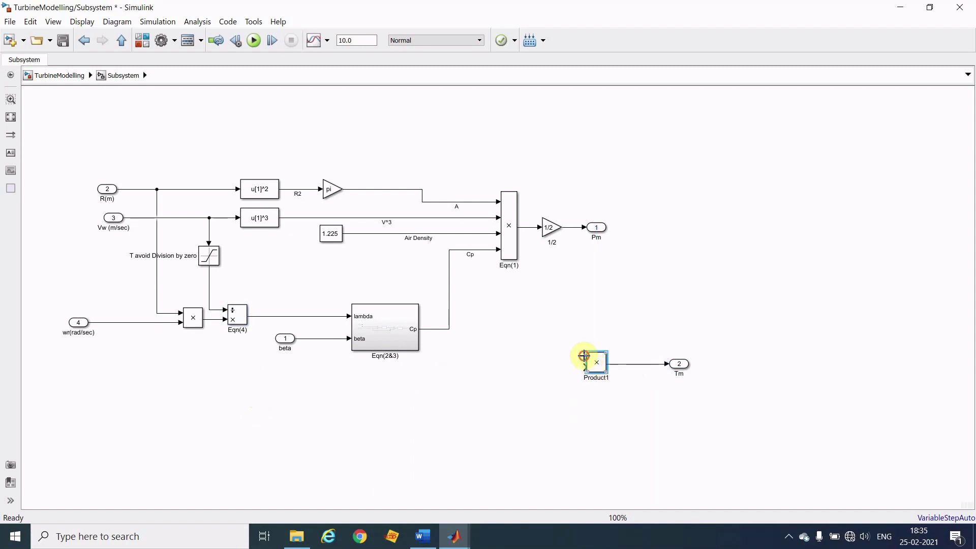
mouse_move(584, 357)
mouse_down()
mouse_move(538, 233)
mouse_move(571, 227)
mouse_up()
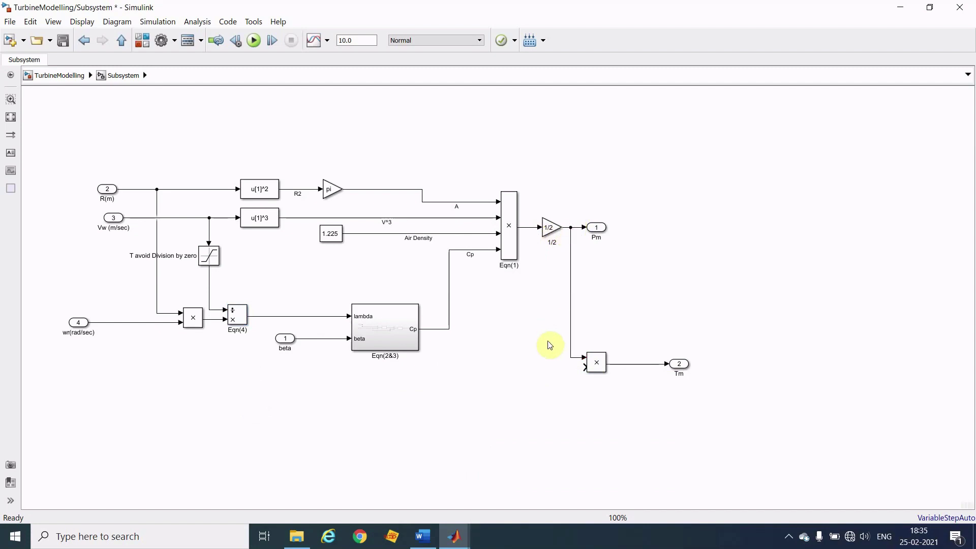
Step: Set the number of inputs of the Product block feeding Tm to */
click(594, 372)
double_click(594, 372)
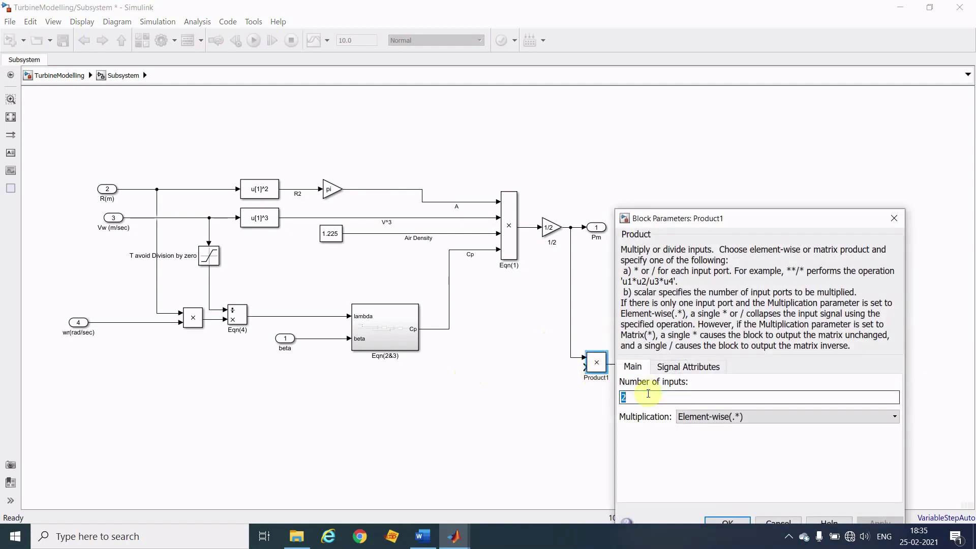
text(*/)
key(Return)
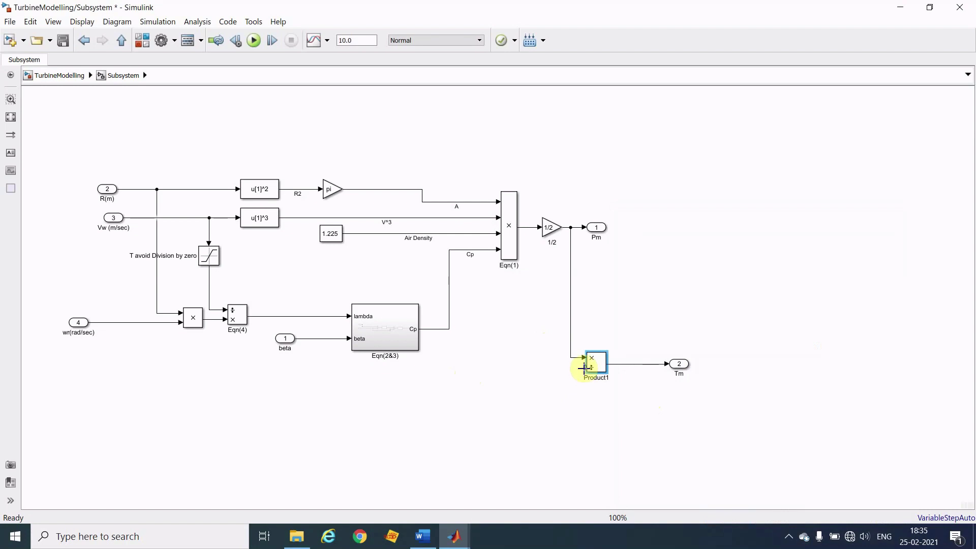
Step: Branch the wr(rad/sec) signal to the divide input of the Tm Product block and route the line well below Eqn(2&3)
drag(583, 367, 142, 323)
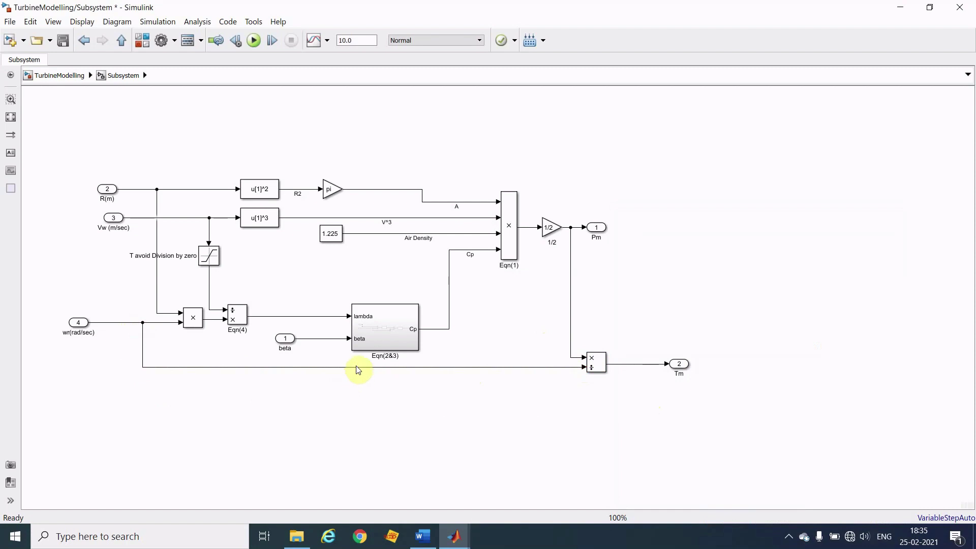
drag(357, 367, 357, 423)
click(391, 398)
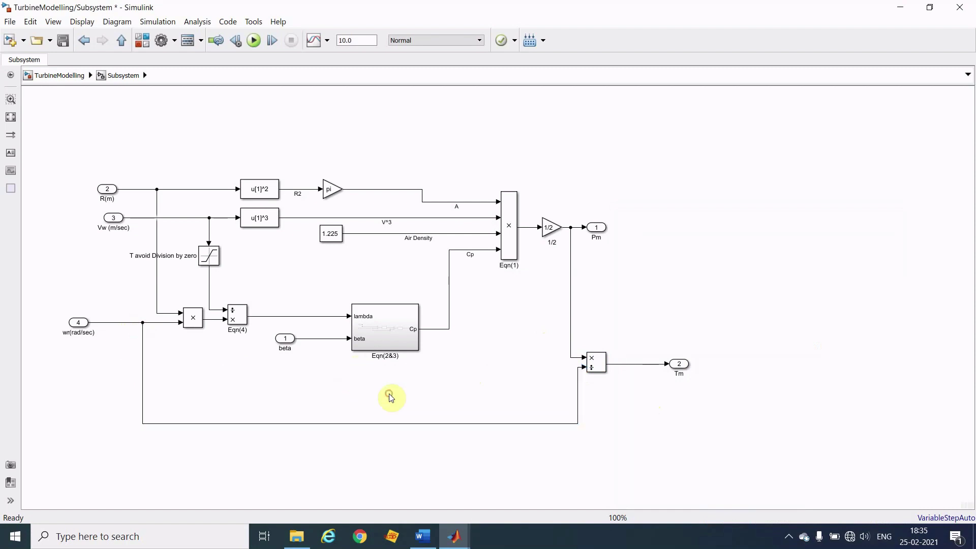
Step: Duplicate the "T avoid Division by zero" block, rotate the copy to horizontal, and insert it into the wr line leading to the Tm divider
click(212, 256)
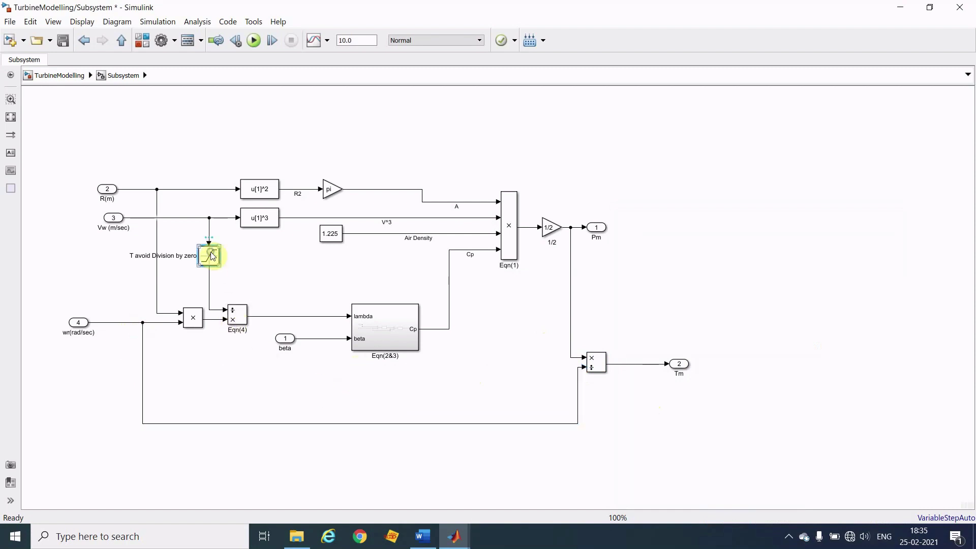
drag(212, 256, 227, 383)
key(ctrl+r)
key(ctrl+r)
key(ctrl+r)
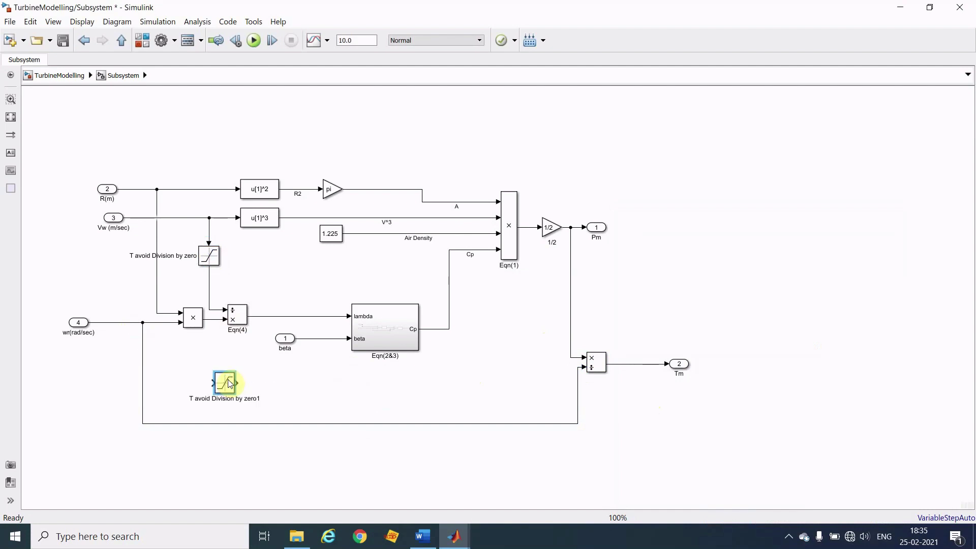
drag(228, 384, 355, 426)
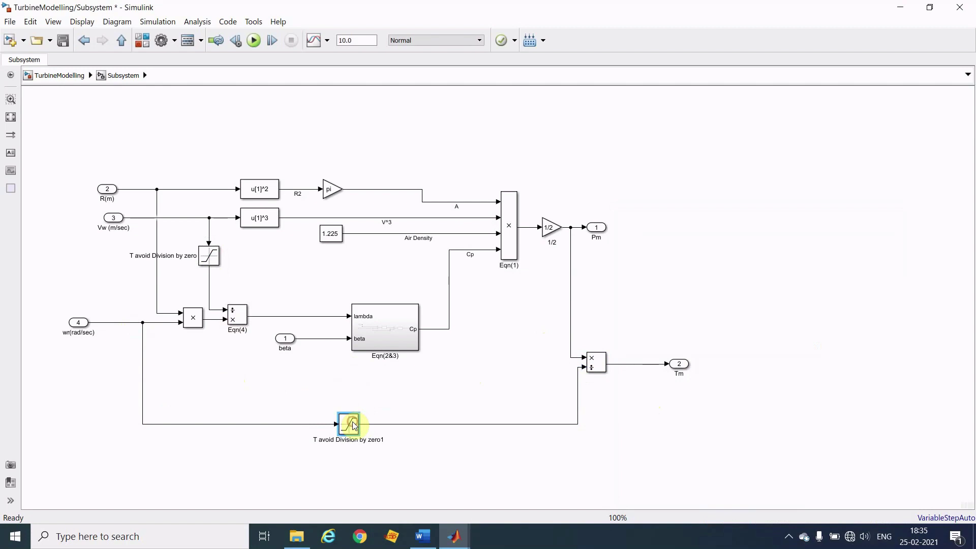
click(430, 454)
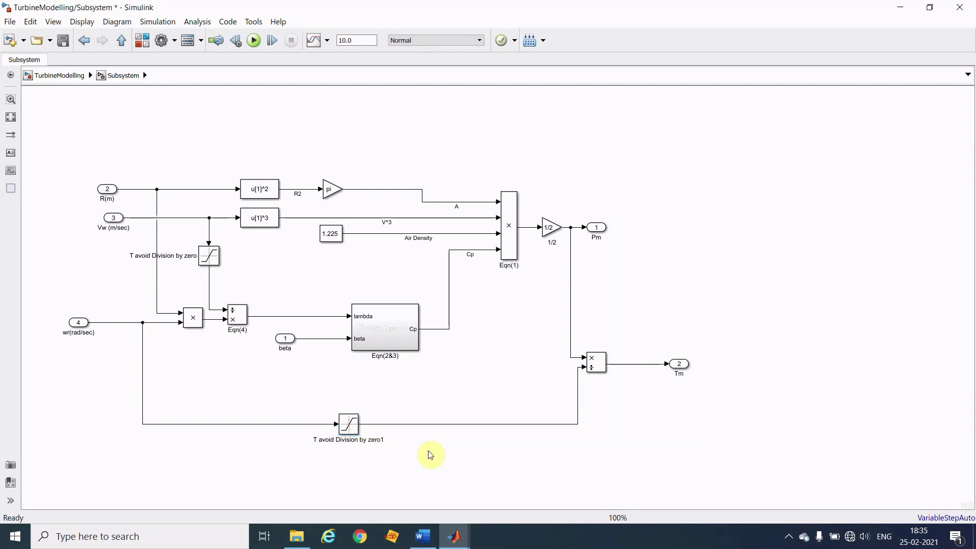
click(349, 426)
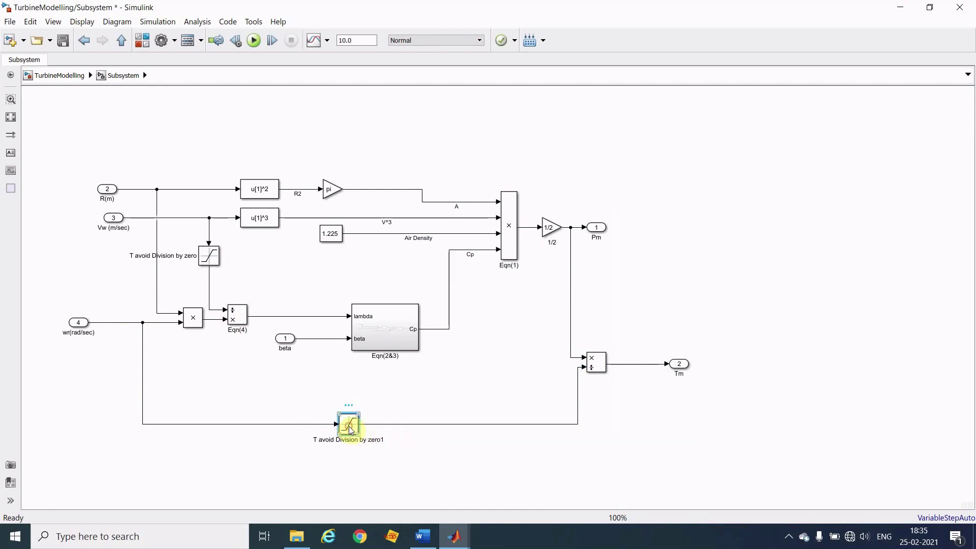
Step: Insert a copy of the "T avoid Division by zero" block between Eqn(4) and the lambda input, with its upper limit set to inf
drag(350, 429, 291, 316)
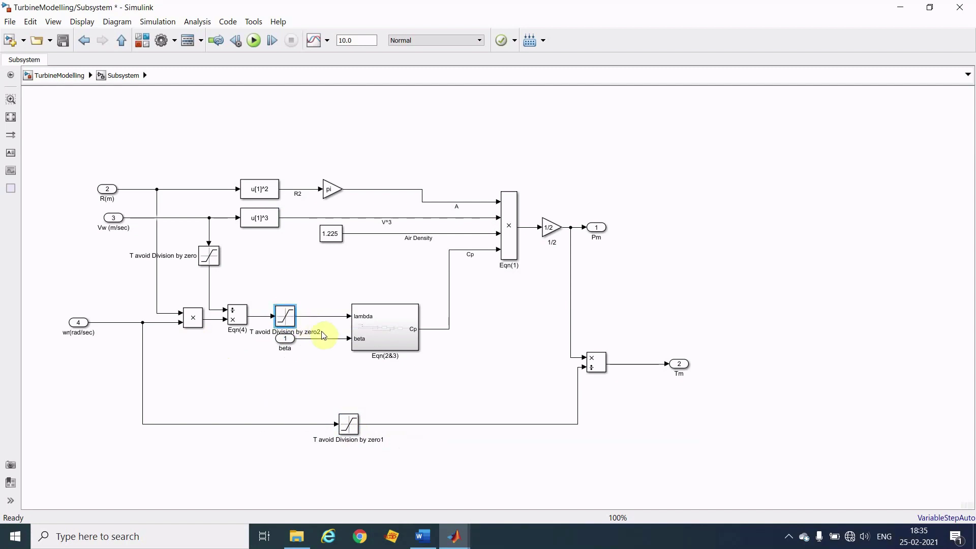
double_click(285, 316)
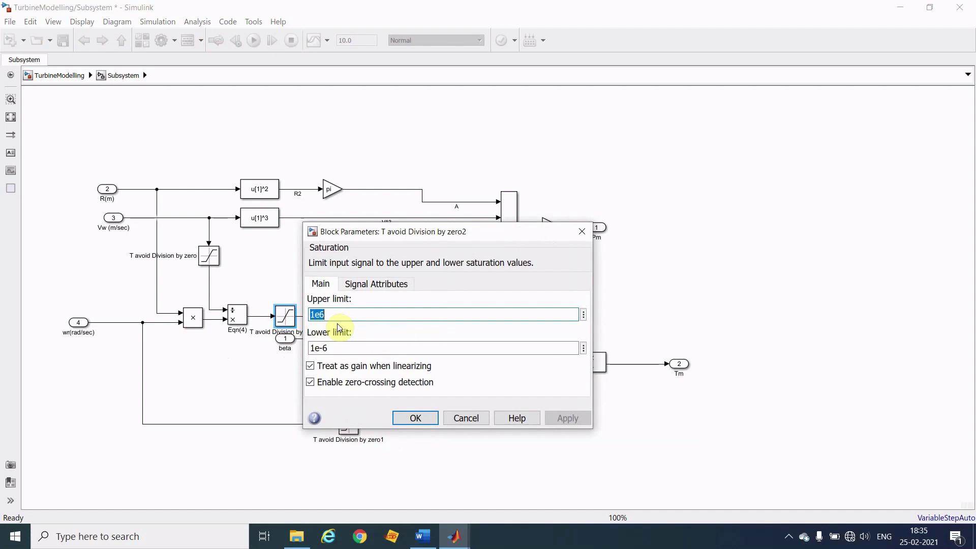
text(inf)
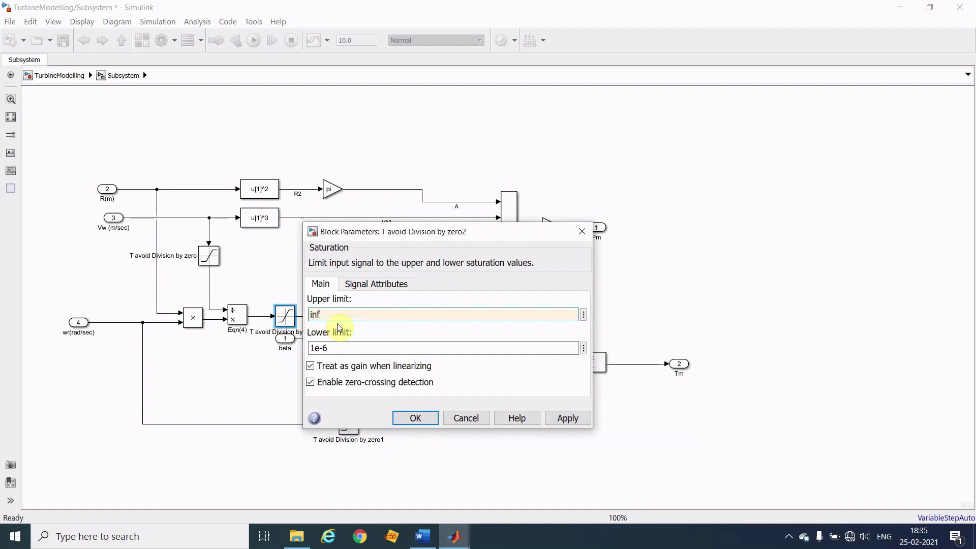
click(324, 351)
double_click(339, 350)
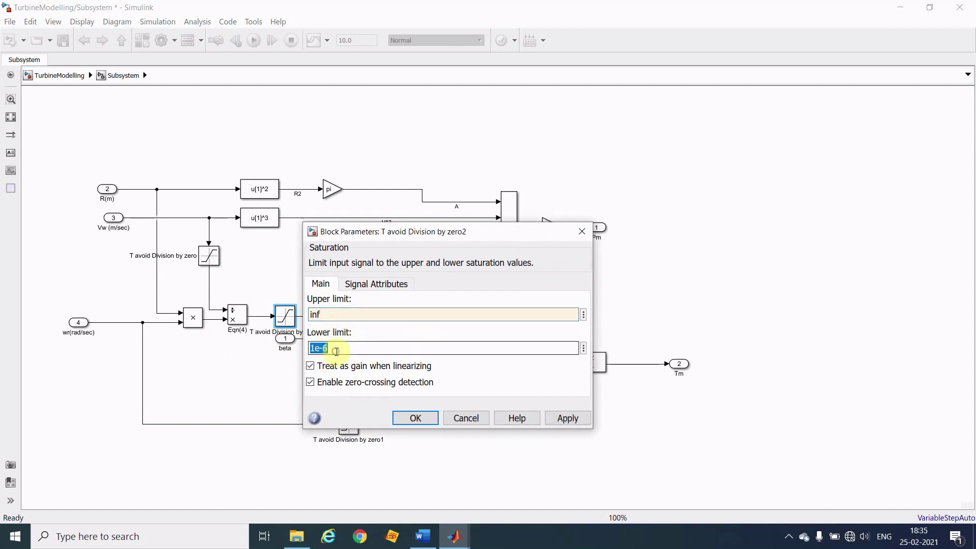
click(563, 419)
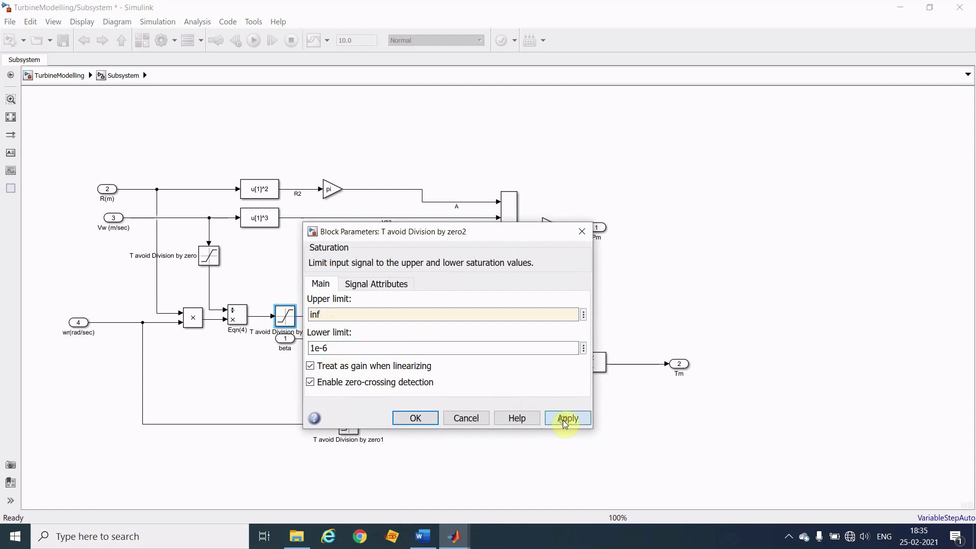
click(420, 420)
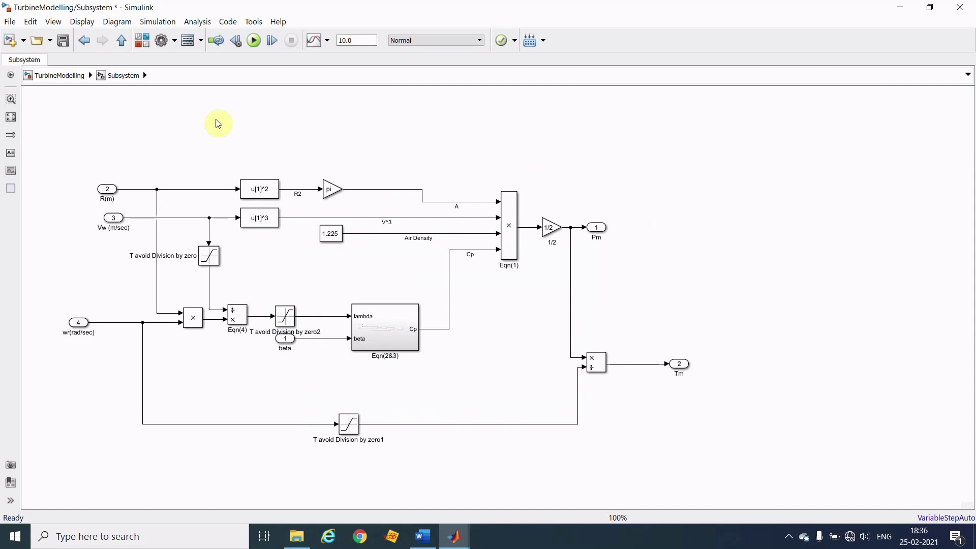
Step: Return to the top level of TurbineModelling and enlarge the Subsystem block to spread out its ports
key(Escape)
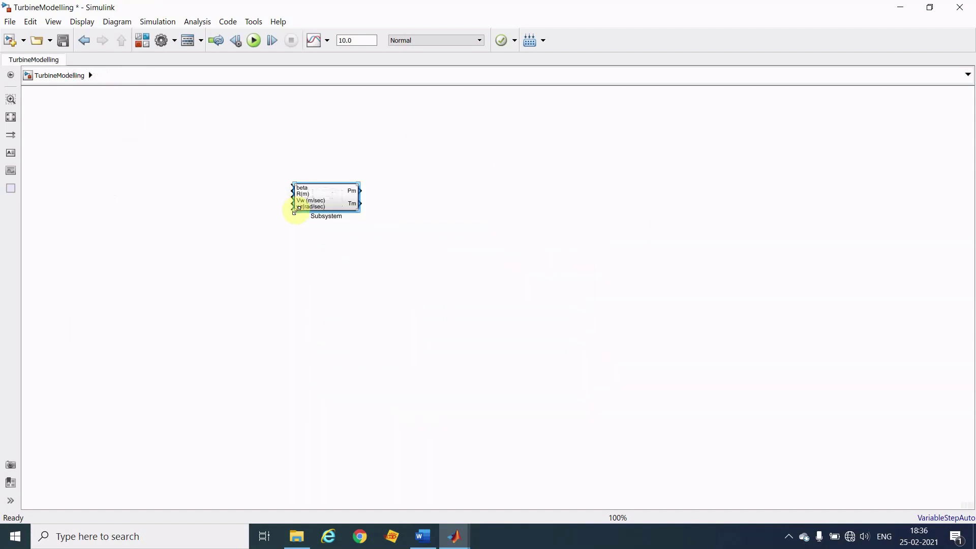
drag(296, 209, 235, 307)
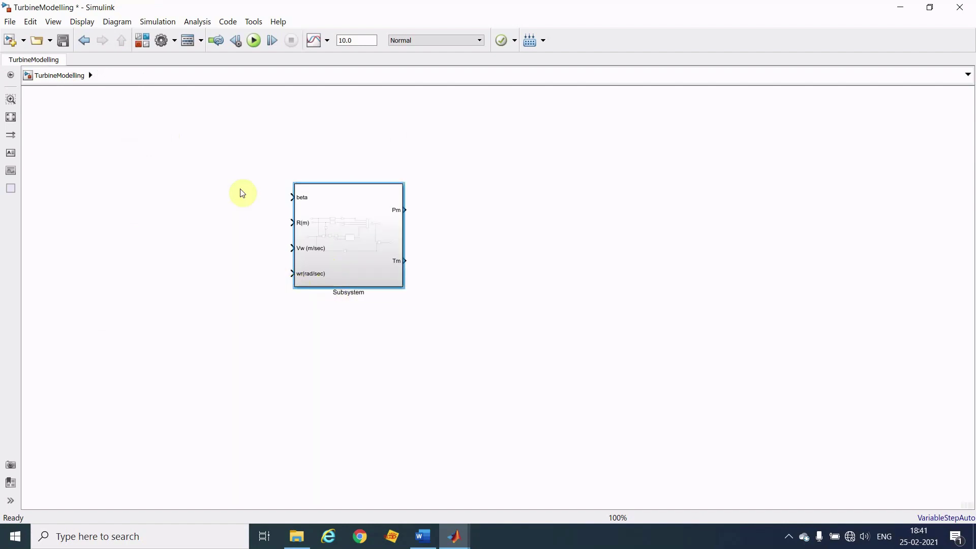
Step: Run the simulation and correct the Eqn(2) expression to 0.5*(116*u[1]-0.4*u[2]-5)*exp(-21*u[1])
click(254, 41)
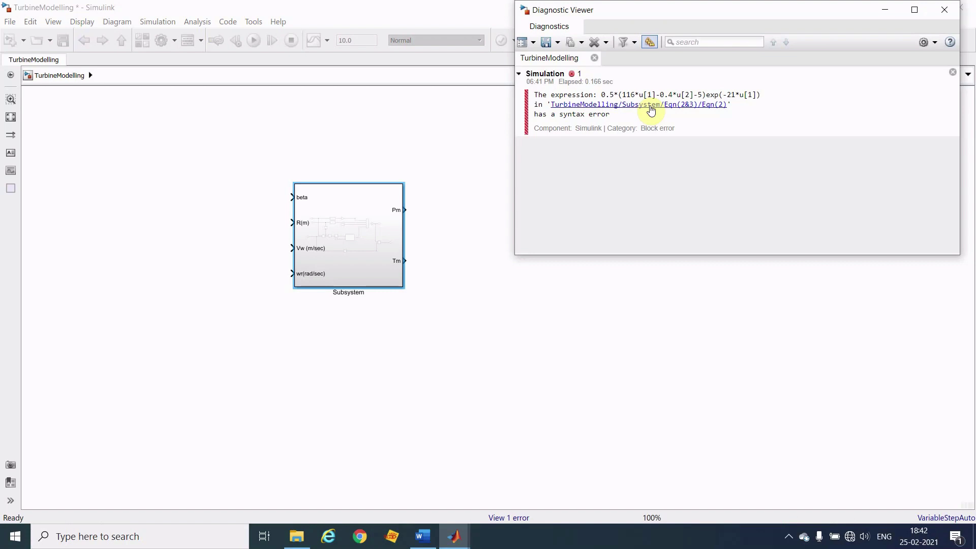
click(652, 108)
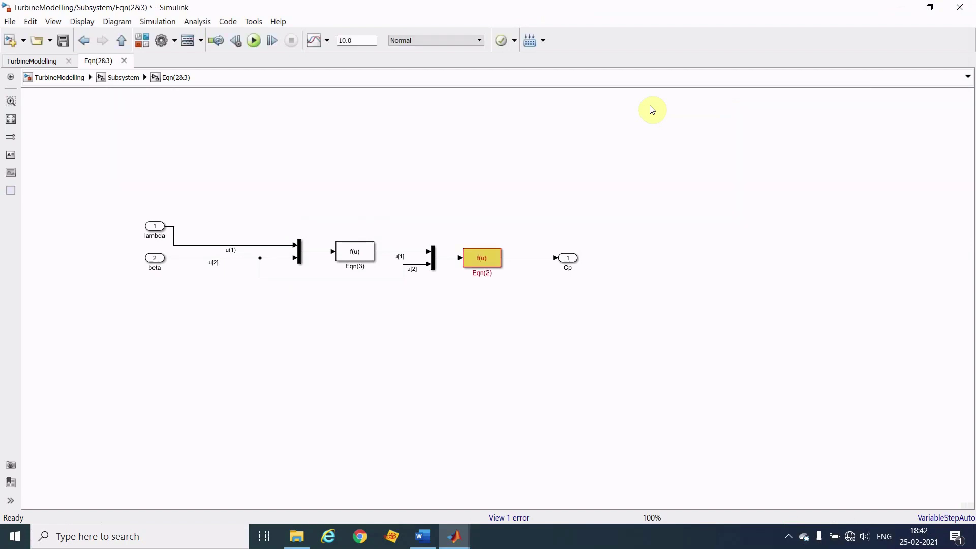
double_click(488, 260)
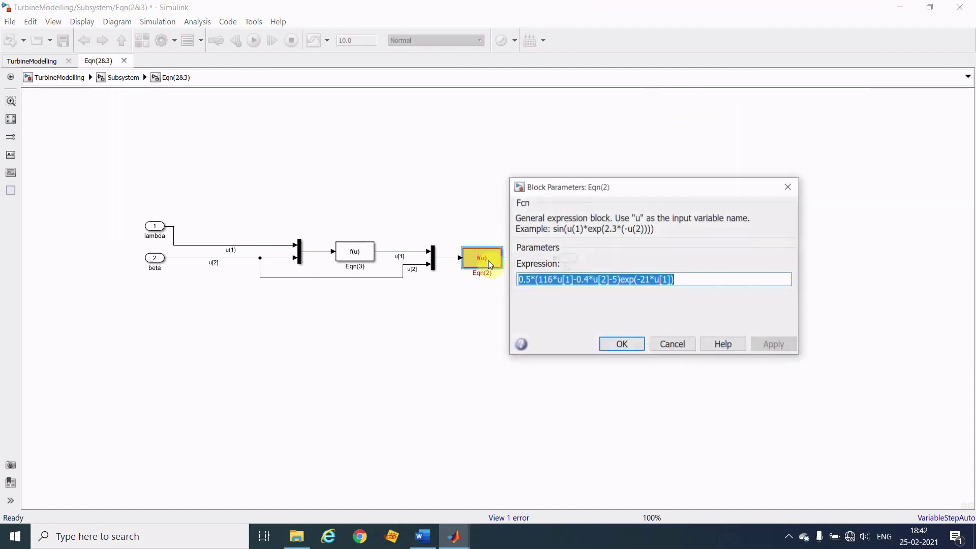
click(543, 281)
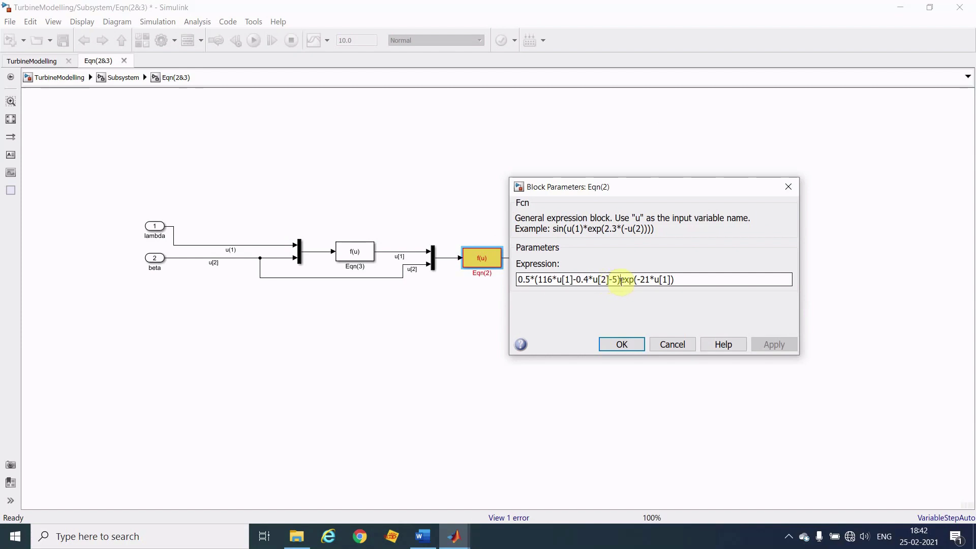
text(*)
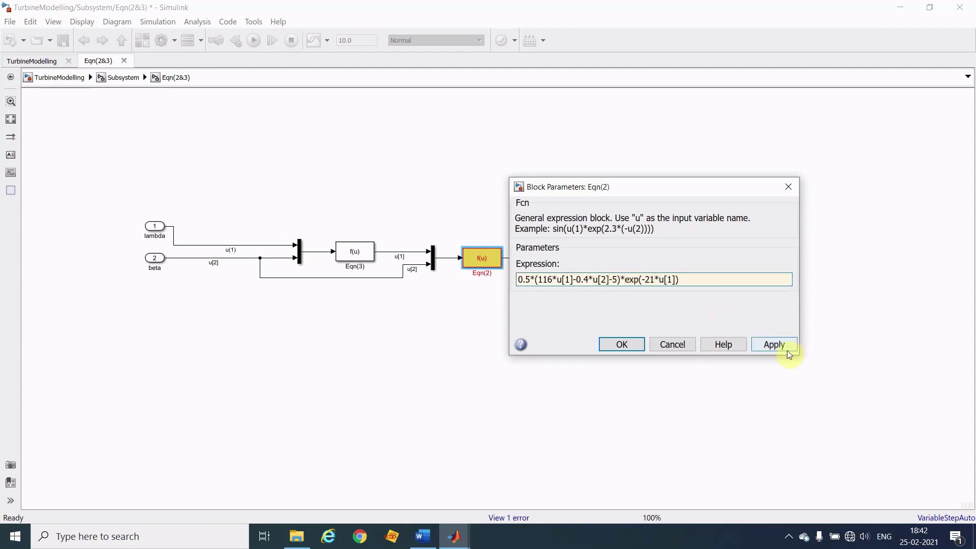
click(611, 347)
Step: Rerun the simulation and correct the Eqn(3) expression to 1/(u[1]+0.08*u[2])-0.035/(1+u[2]^3)
click(255, 42)
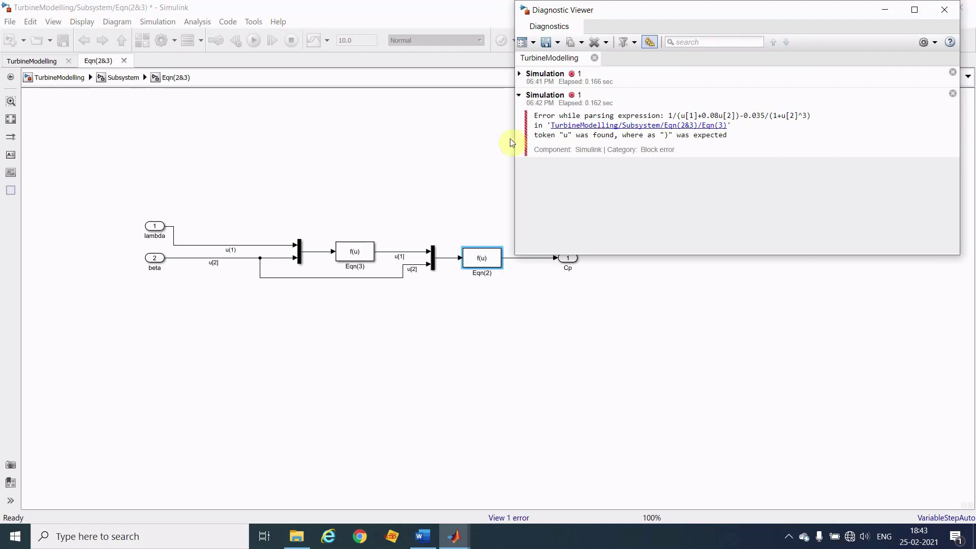
click(608, 130)
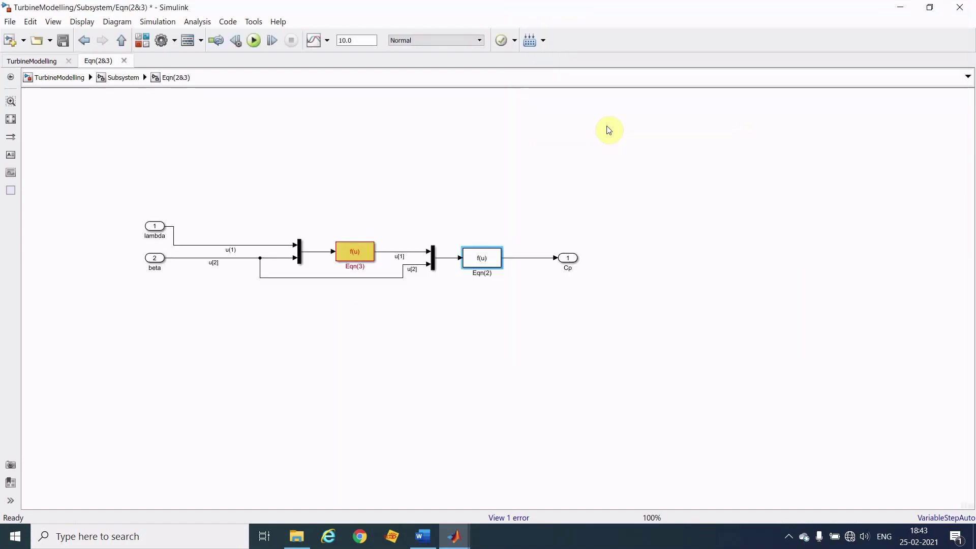
double_click(356, 255)
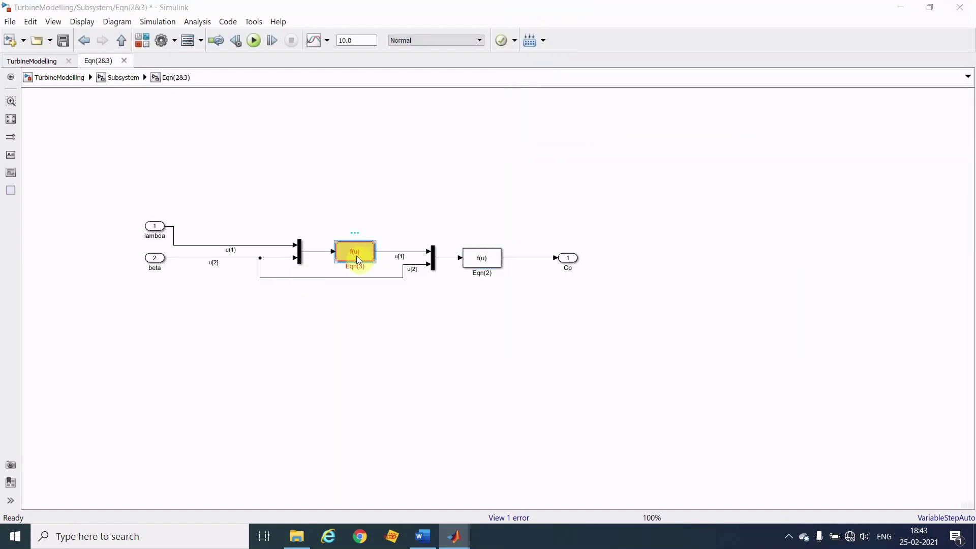
click(418, 273)
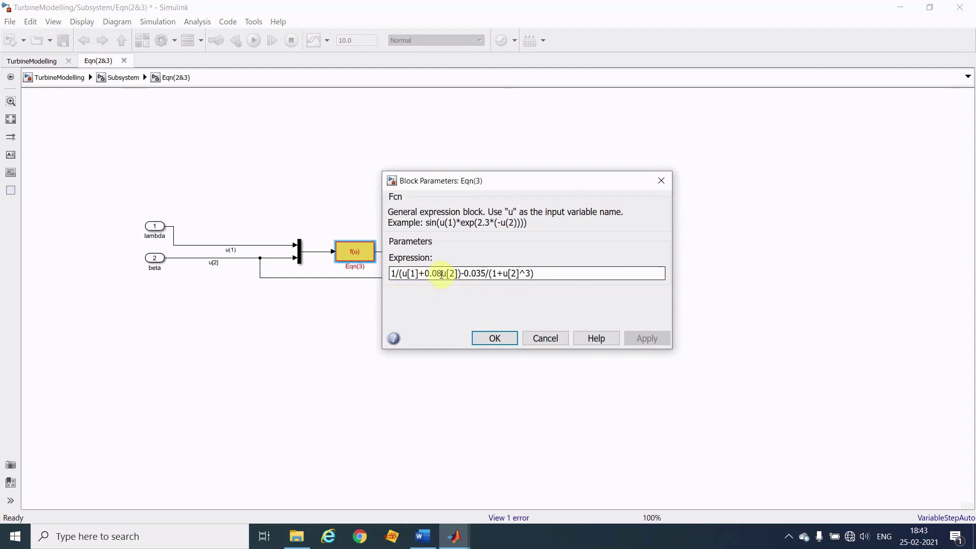
triple_click(442, 274)
click(441, 275)
text(*)
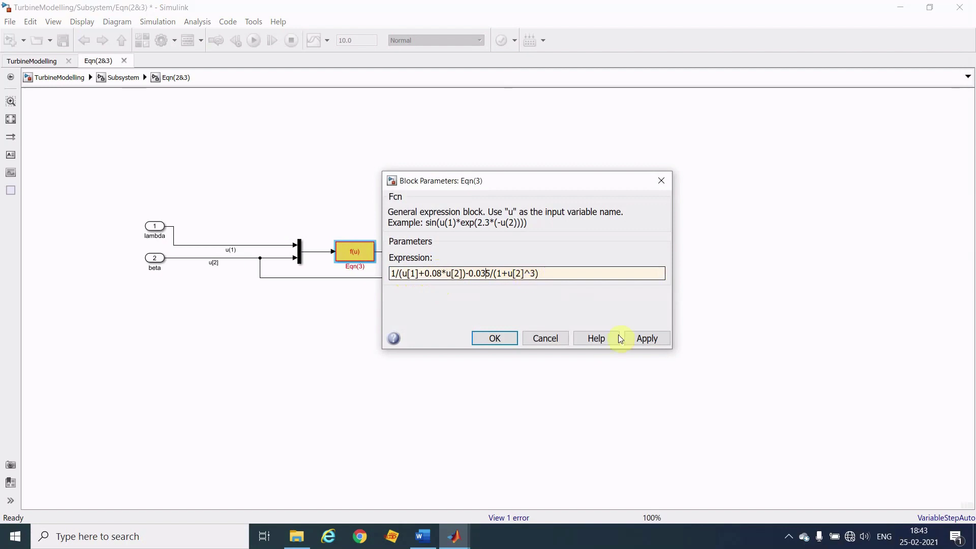
click(652, 340)
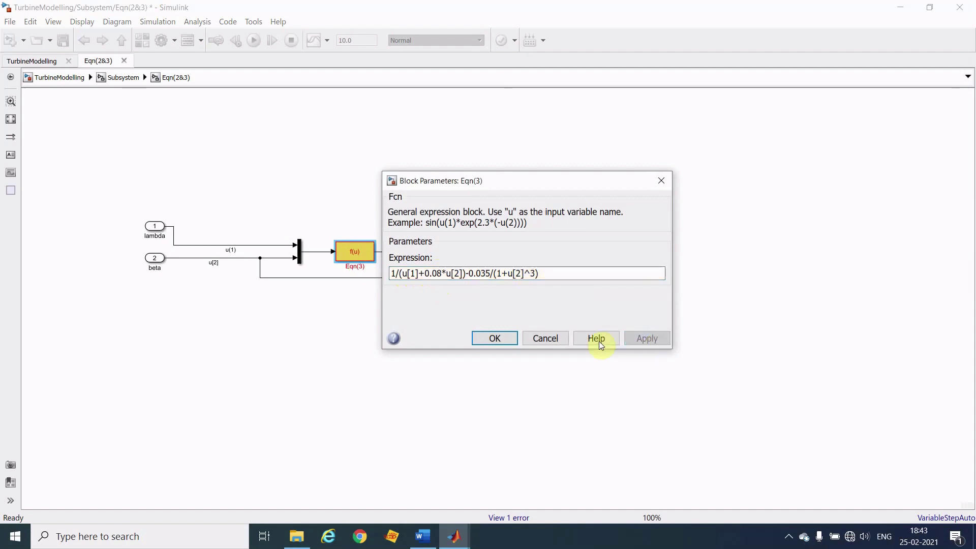
click(504, 339)
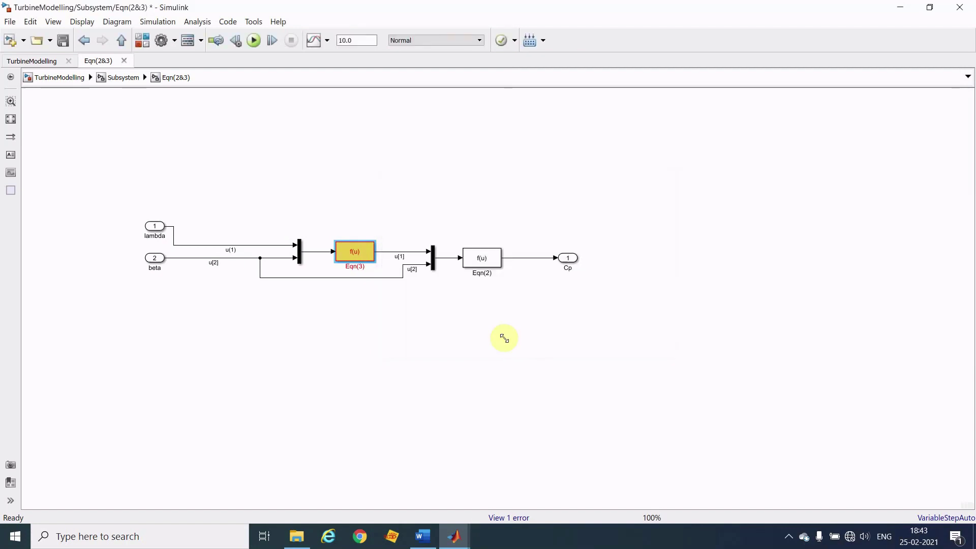
Step: Run the simulation again and return to the top level of TurbineModelling
click(258, 41)
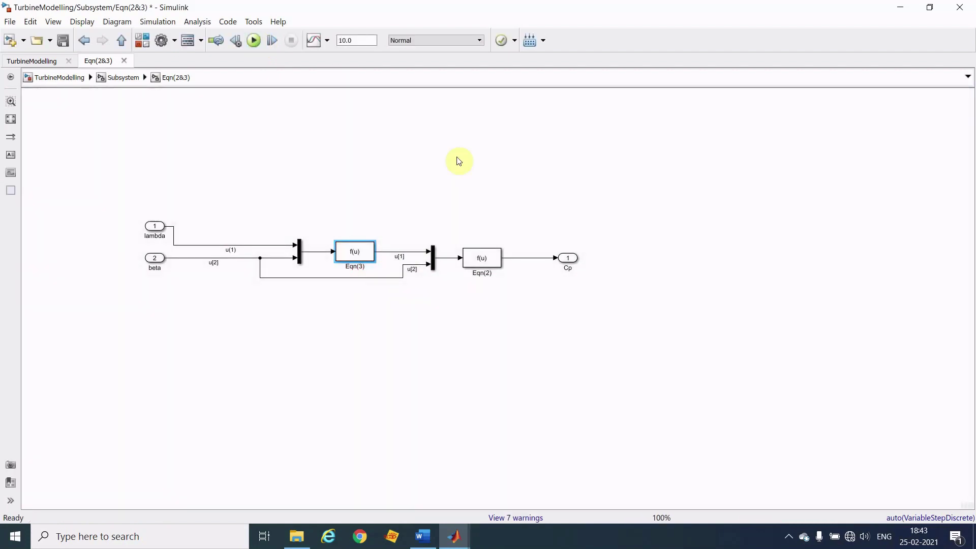
click(125, 80)
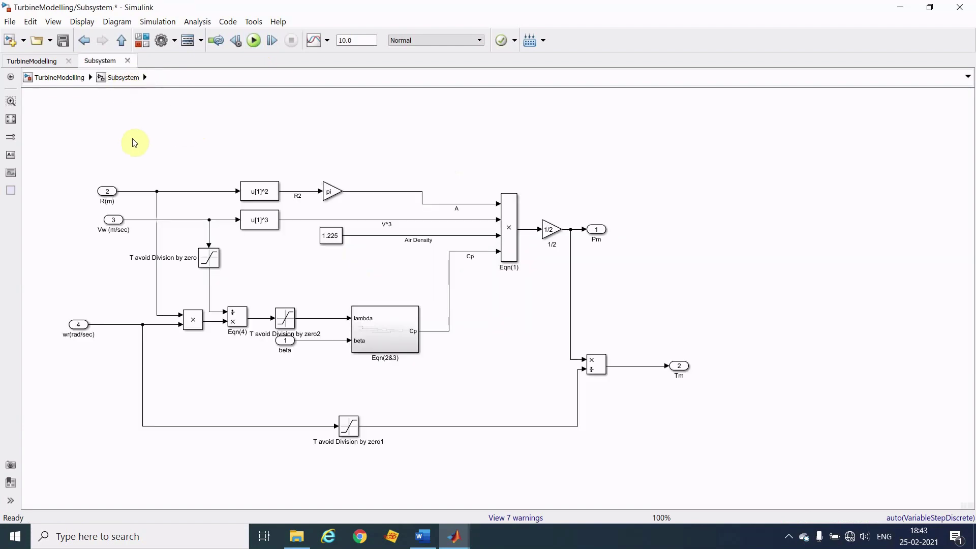
click(66, 83)
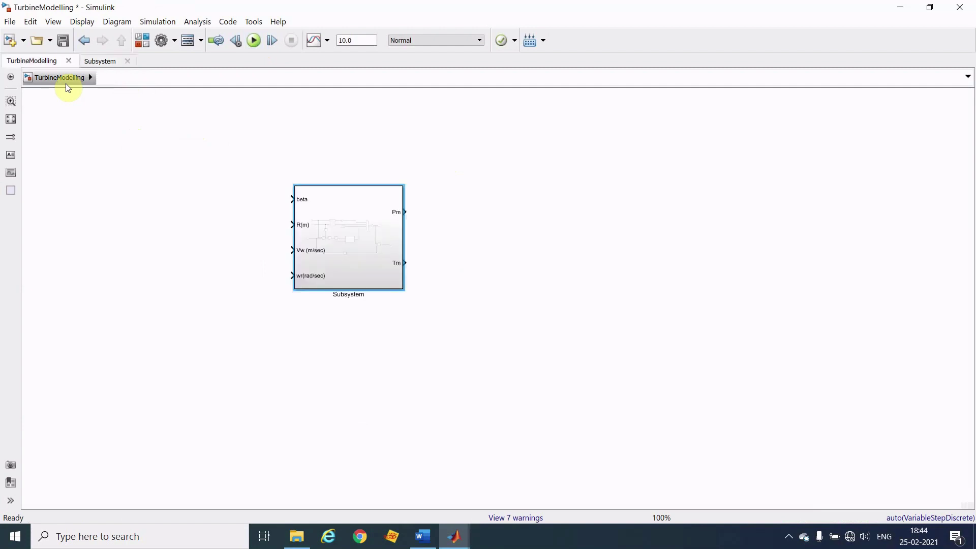
Step: Add a powergui block and place it above and to the left of the Subsystem block
double_click(185, 167)
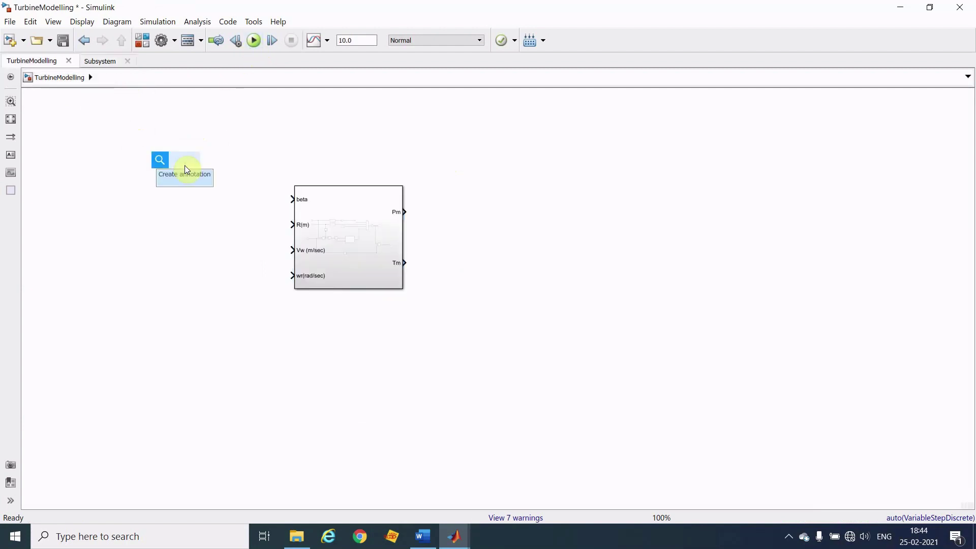
text(powergui)
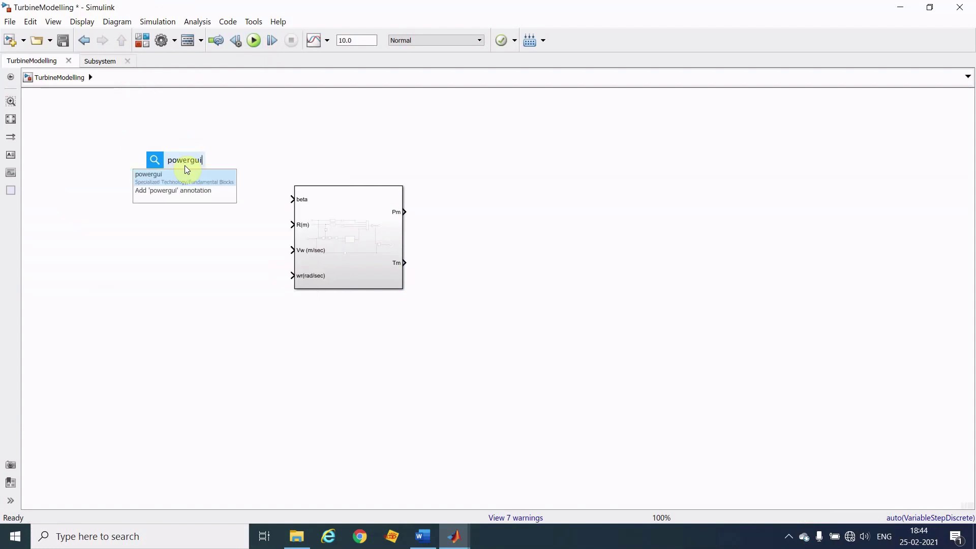
key(Return)
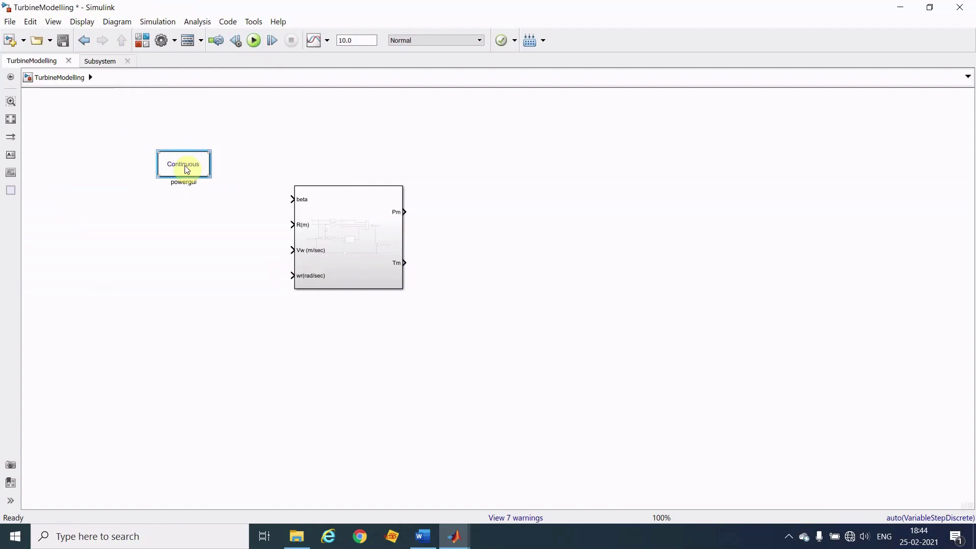
drag(187, 169, 105, 137)
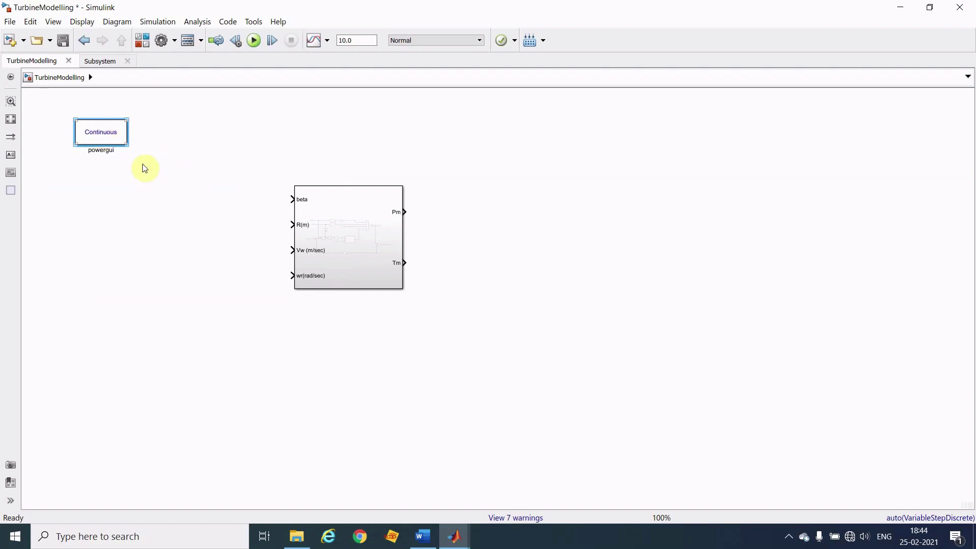
Step: Add a Constant block with value 0 and connect it to the Subsystem's beta input
double_click(201, 250)
text(const)
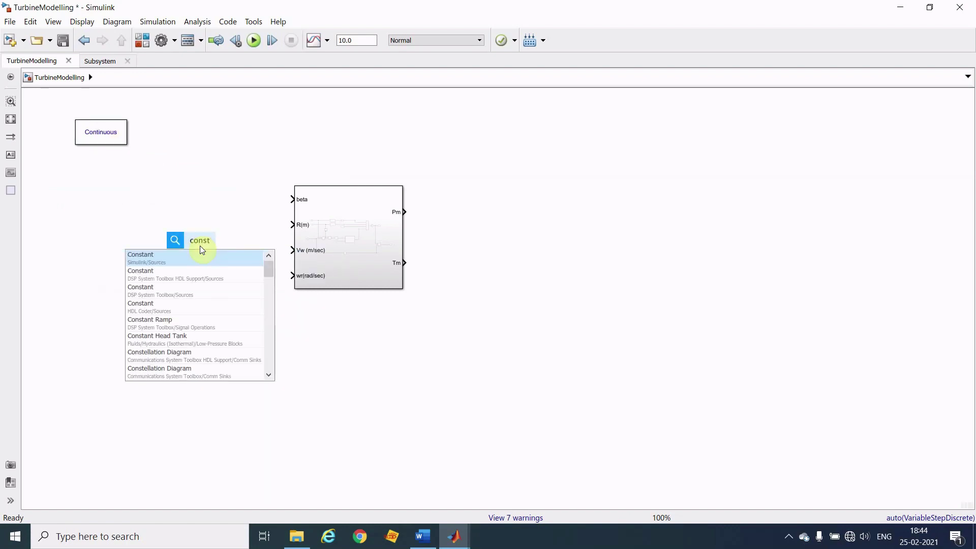
key(Return)
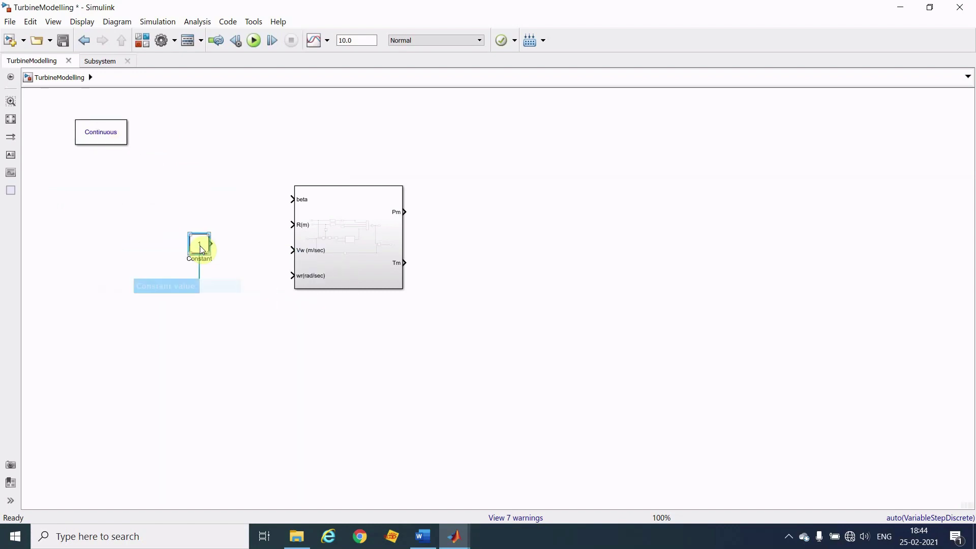
drag(200, 246, 210, 203)
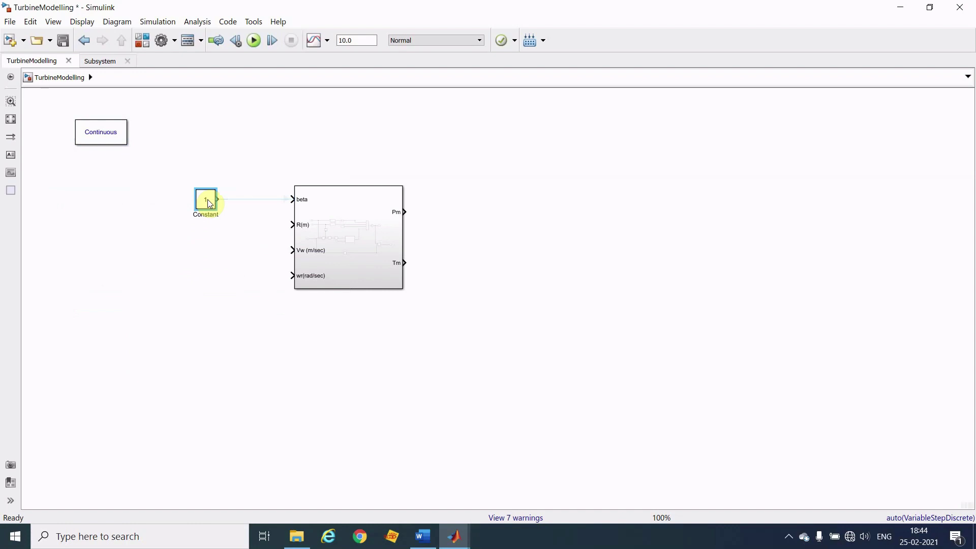
click(254, 200)
double_click(200, 201)
text(0)
key(Return)
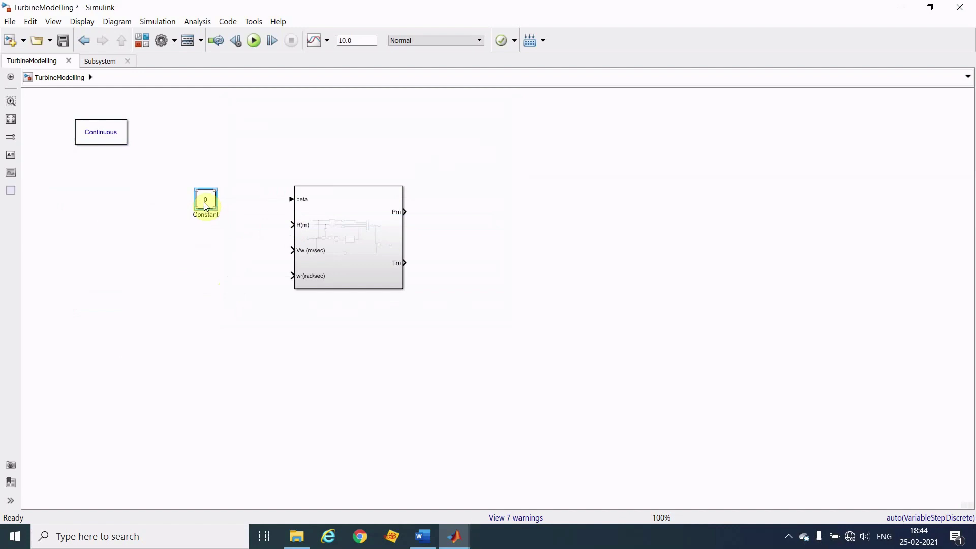
Step: Duplicate the beta constant, connect the copy to the R(m) input, and set its value to 3.877
drag(206, 227, 206, 230)
click(232, 228)
double_click(205, 227)
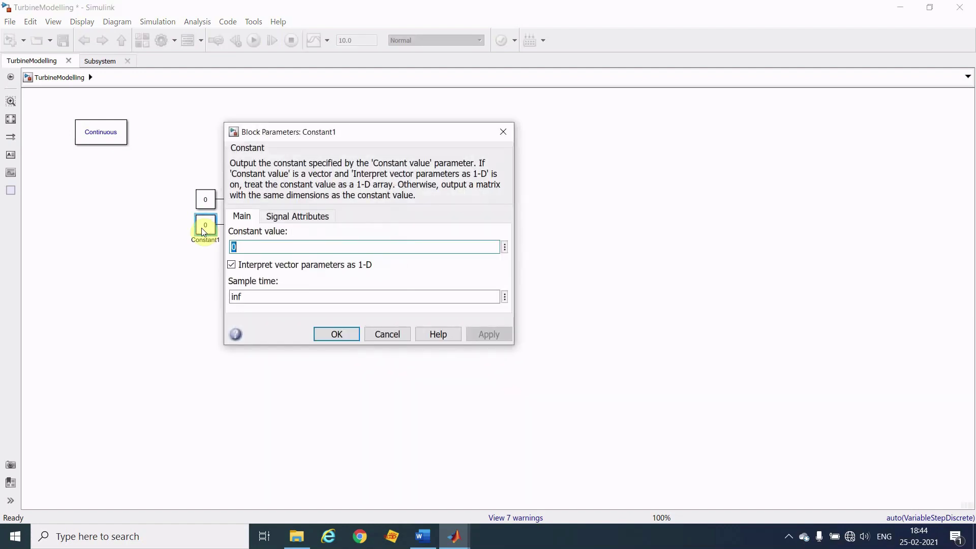
text(3.8)
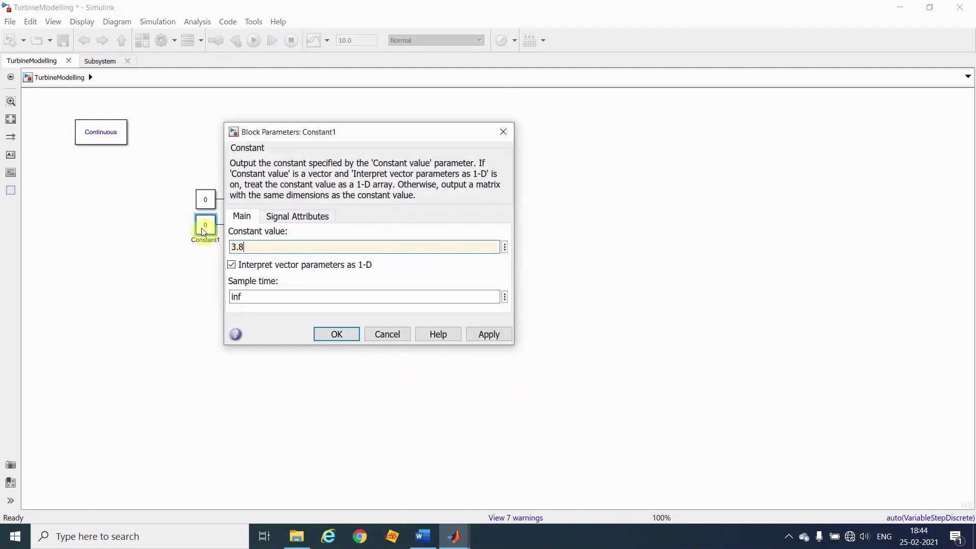
text(77)
key(Return)
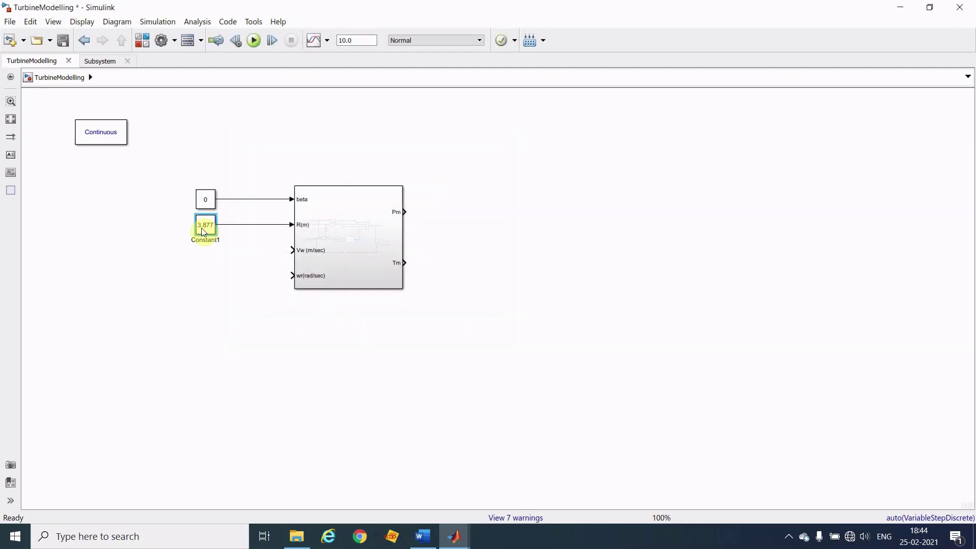
Step: Duplicate the 3.877 constant, connect the copy to the Subsystem's Vw (m/sec) input, and set its value to 12
drag(208, 234, 205, 255)
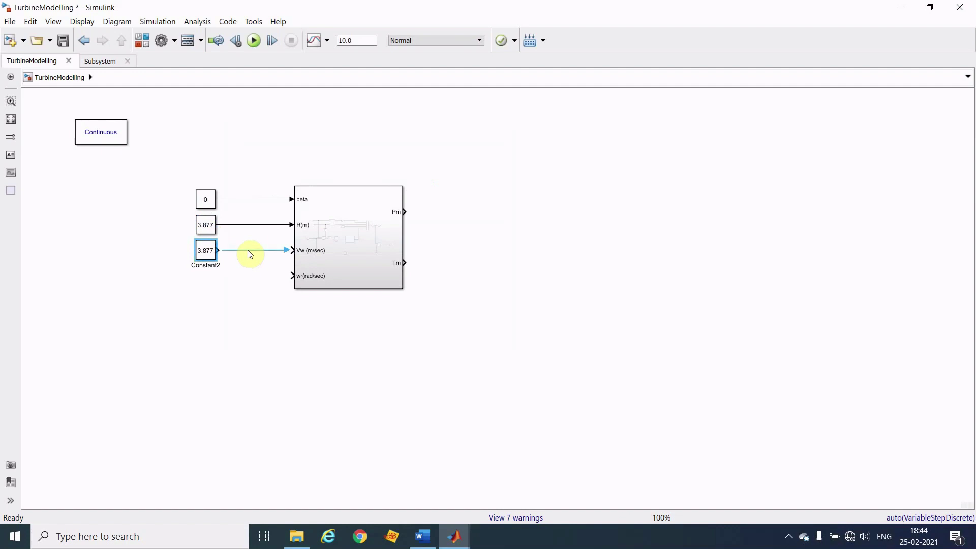
click(246, 250)
double_click(206, 251)
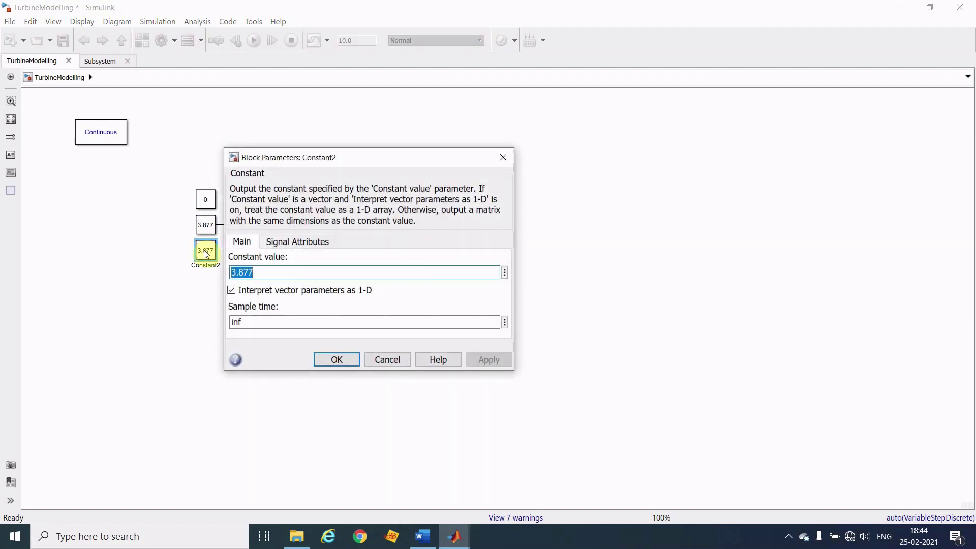
text(12)
key(Return)
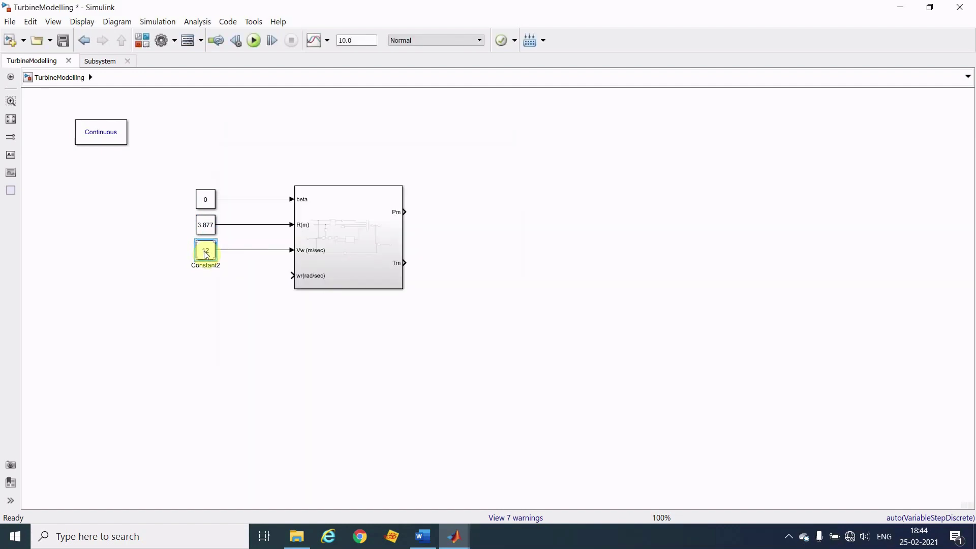
Step: Duplicate the wind-speed constant, connect the copy to the wr(rad/sec) input, and set its value to 25.07
drag(206, 254, 205, 275)
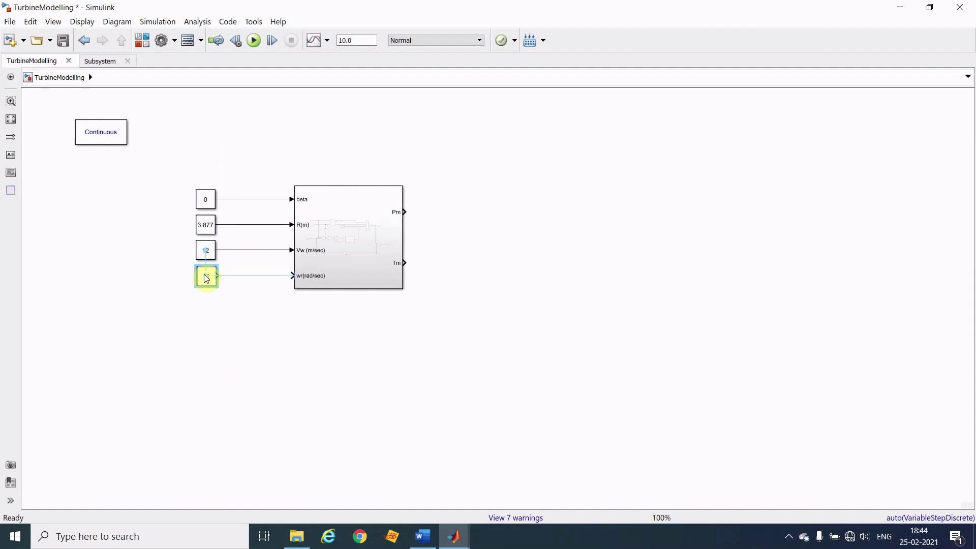
click(240, 279)
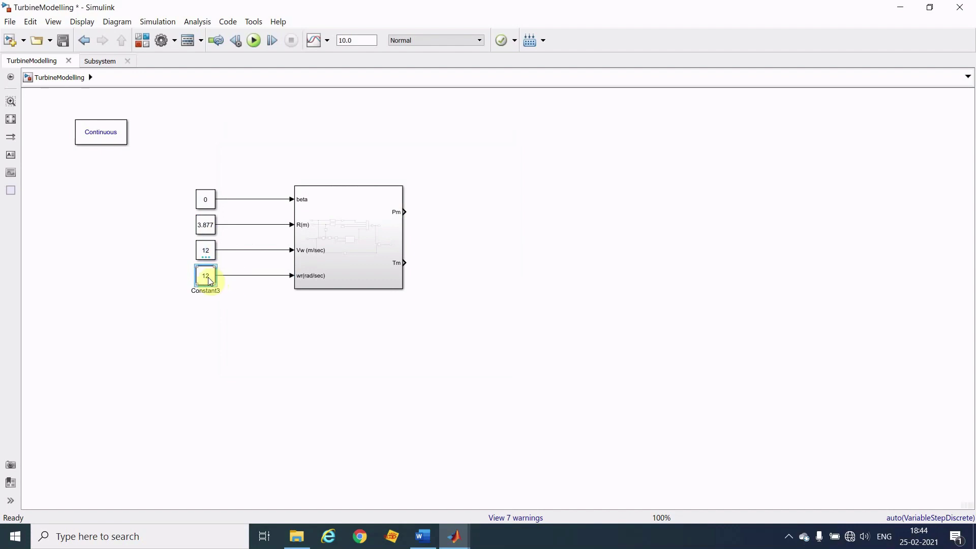
double_click(209, 281)
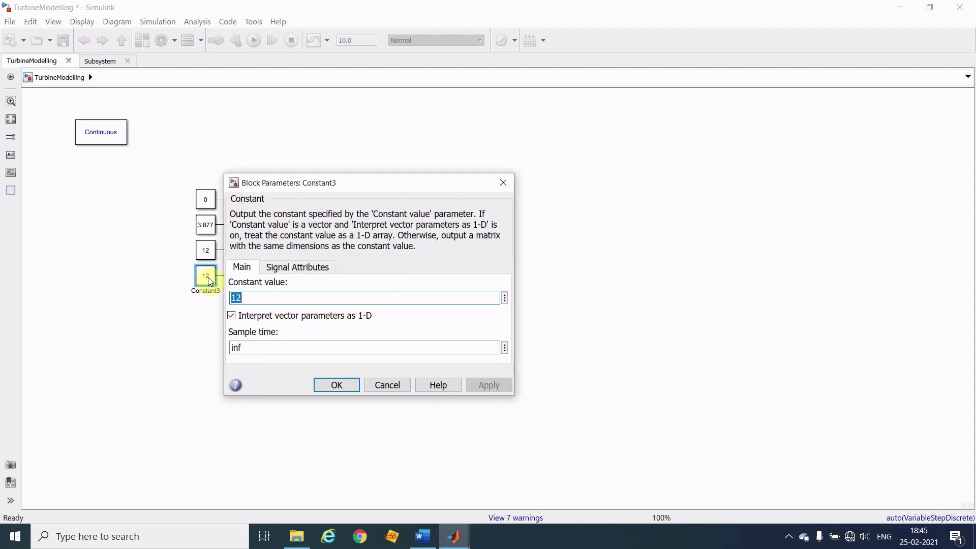
text(25.0)
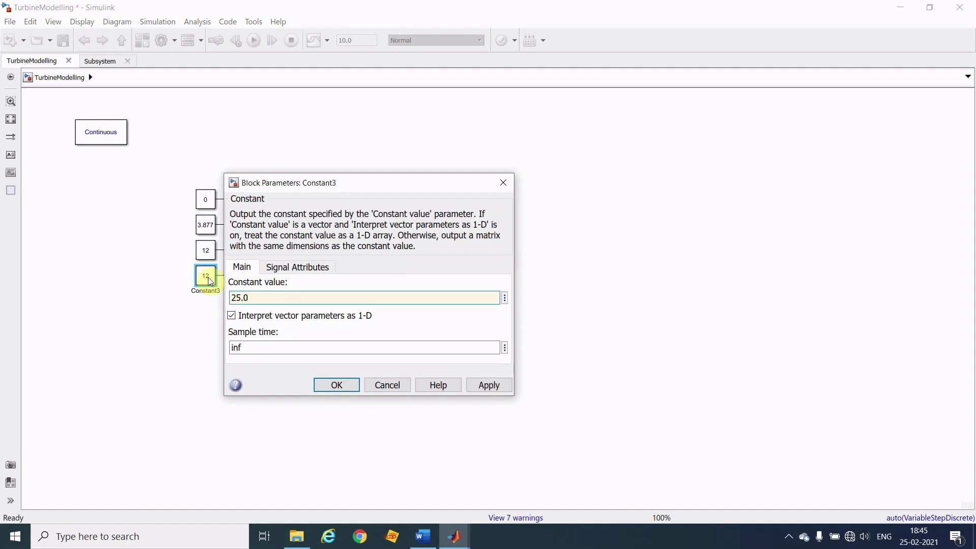
text(7)
key(Return)
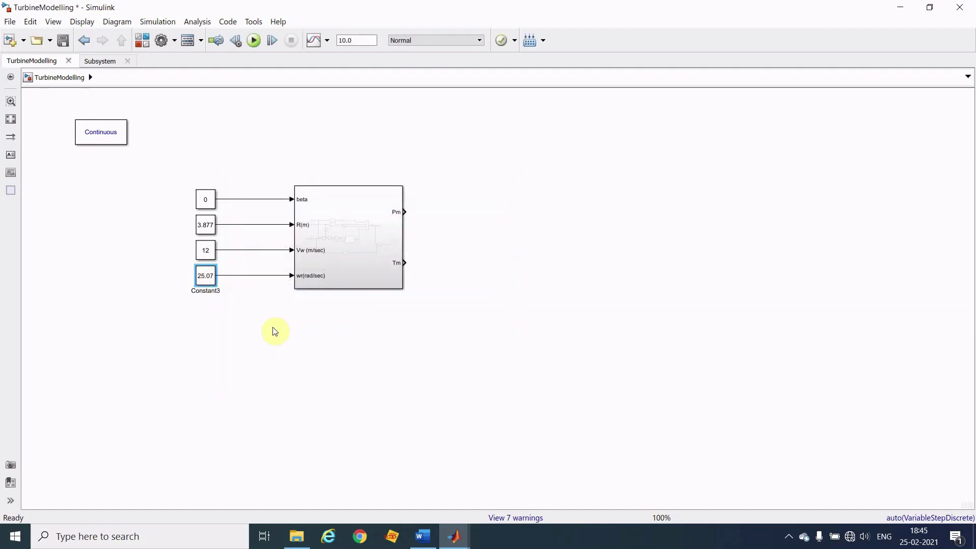
click(275, 332)
click(322, 285)
click(334, 299)
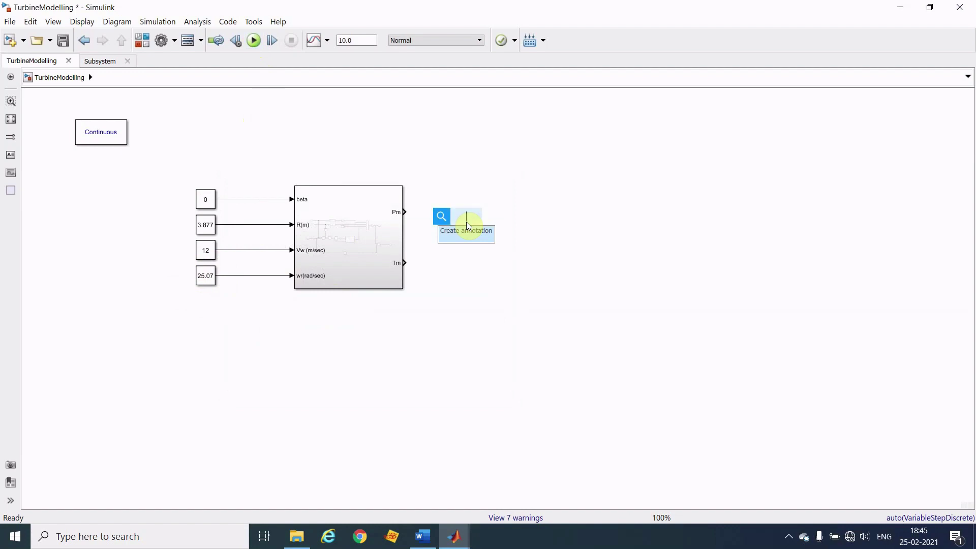
Step: Add a Display block inside the Subsystem above Eqn(2&3) and connect it to the lambda signal
double_click(366, 254)
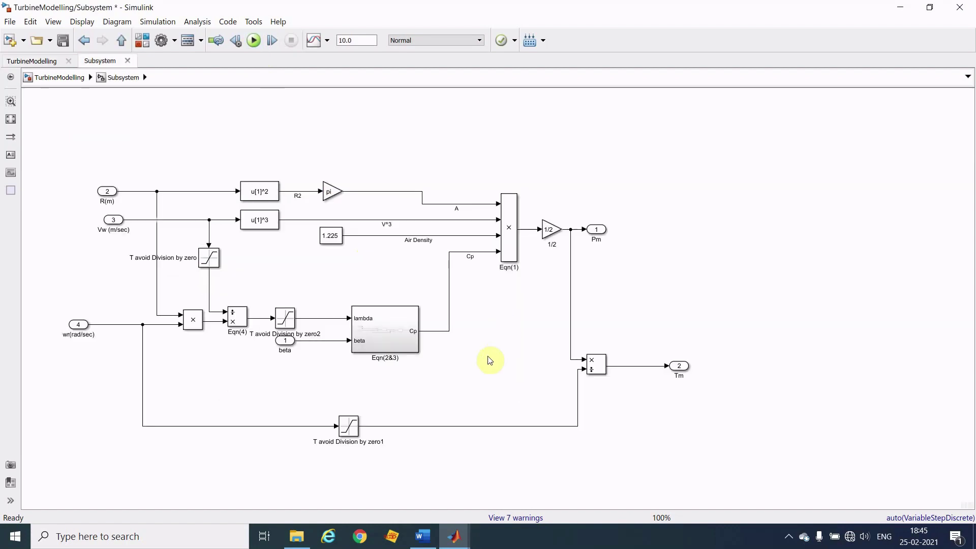
double_click(372, 276)
text(disp)
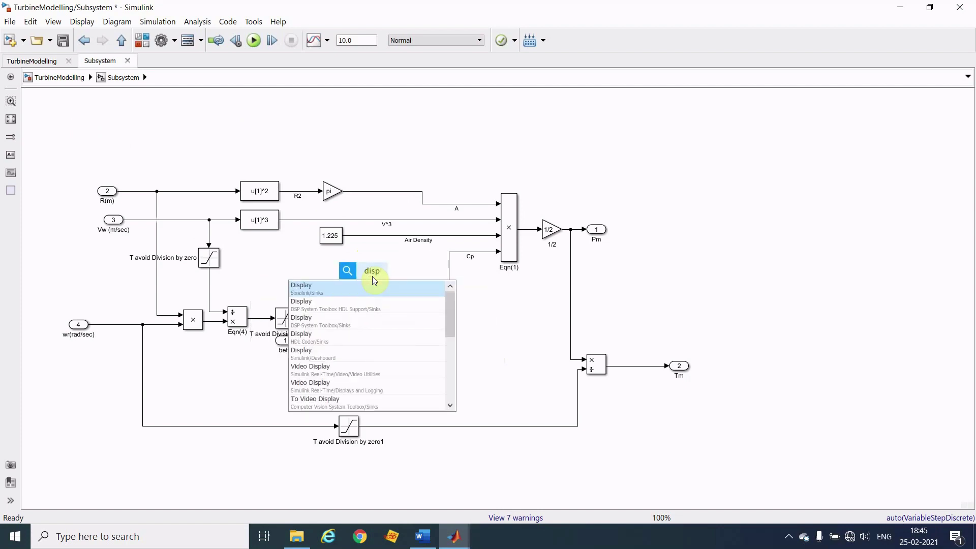
key(Return)
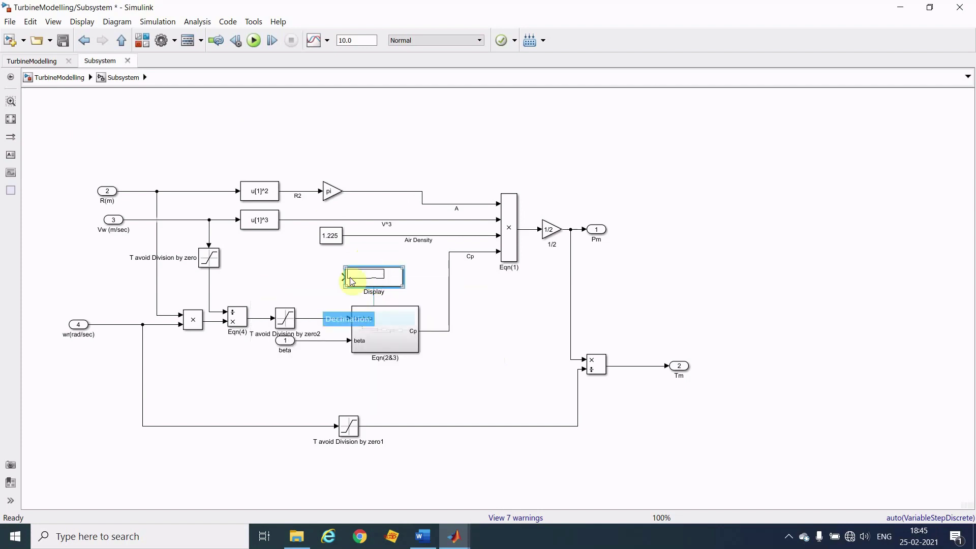
drag(341, 277, 314, 318)
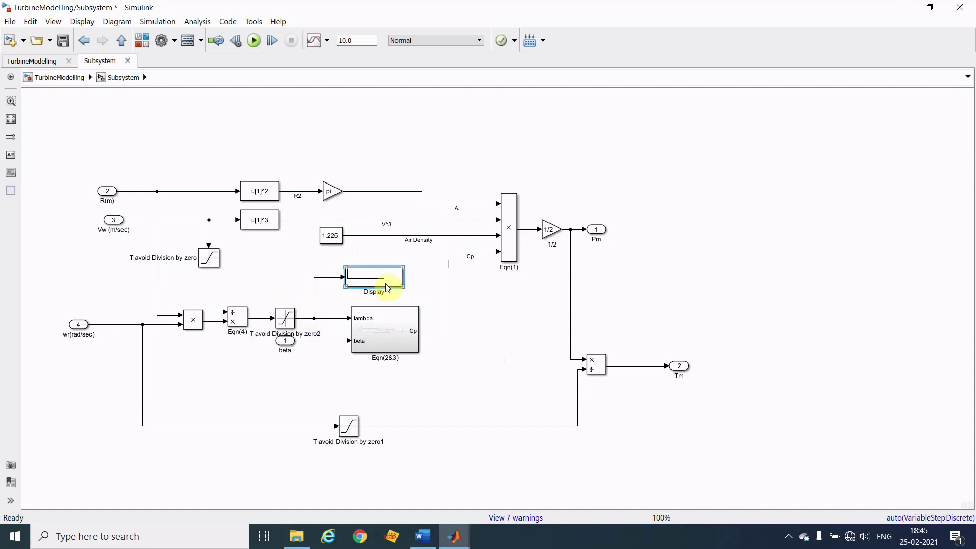
Step: Duplicate the Display block twice, connecting one copy to the Cp signal and the other to the Pm signal
drag(385, 282, 523, 344)
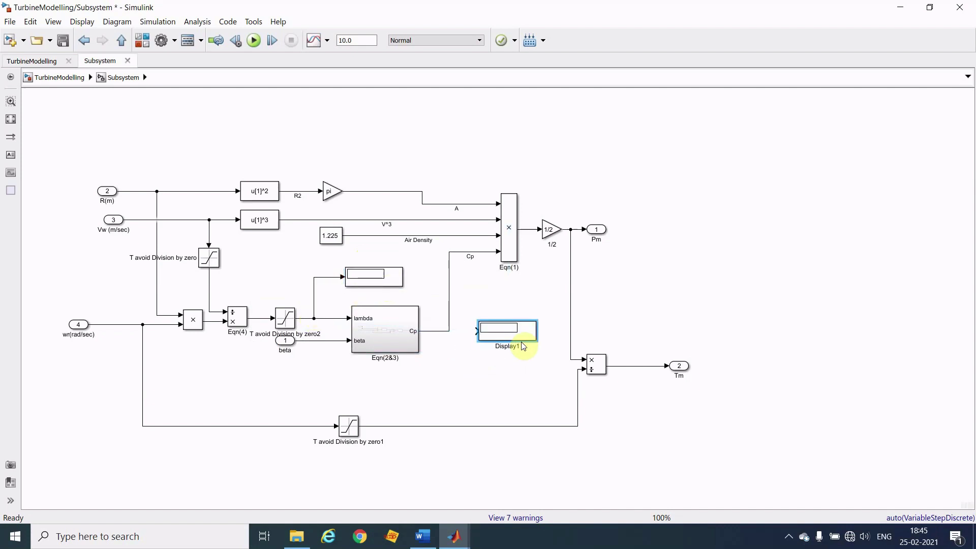
drag(463, 330, 448, 325)
drag(516, 328, 571, 286)
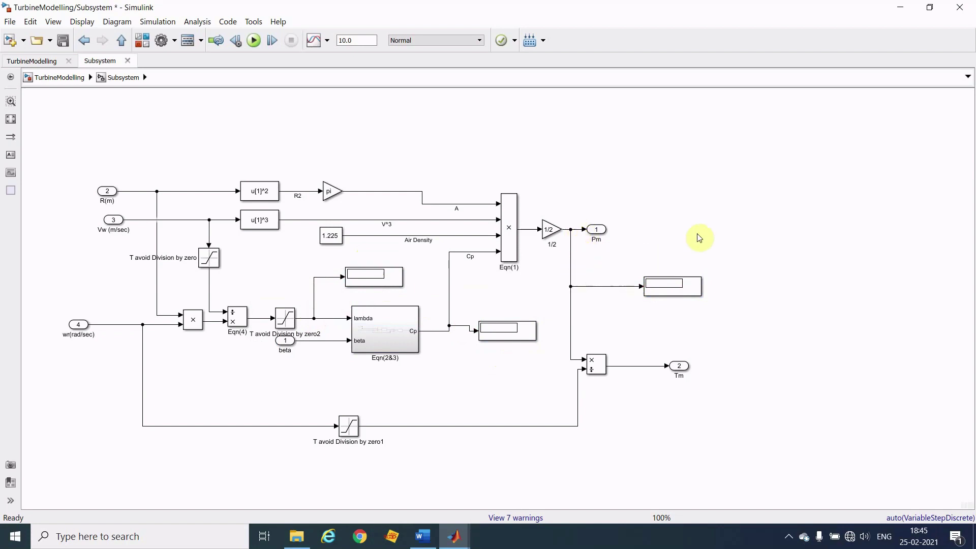
Step: Run the simulation and check the lambda, Cp and Pm displays
click(254, 41)
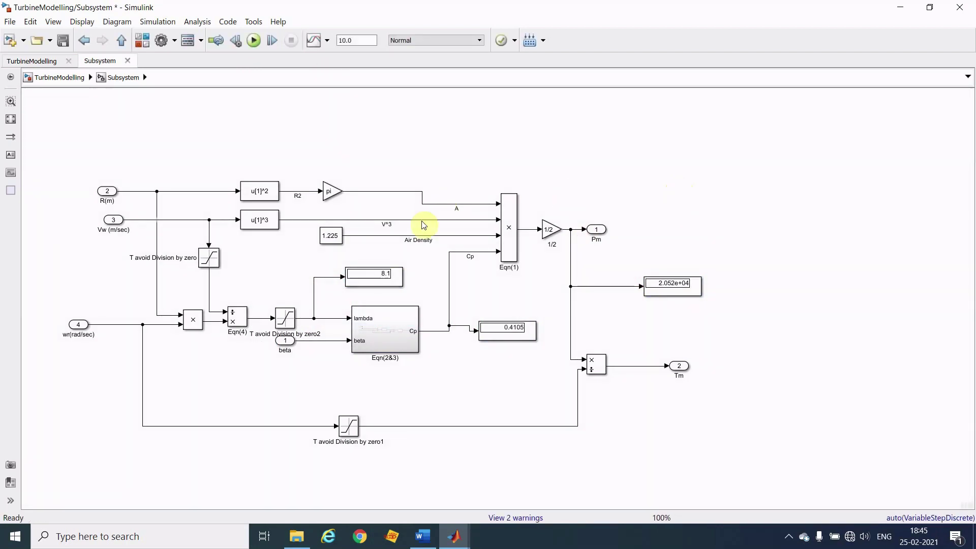
click(385, 286)
click(523, 344)
click(522, 376)
click(667, 292)
Step: Set the Pm display's number format to bank and run the simulation again
double_click(666, 290)
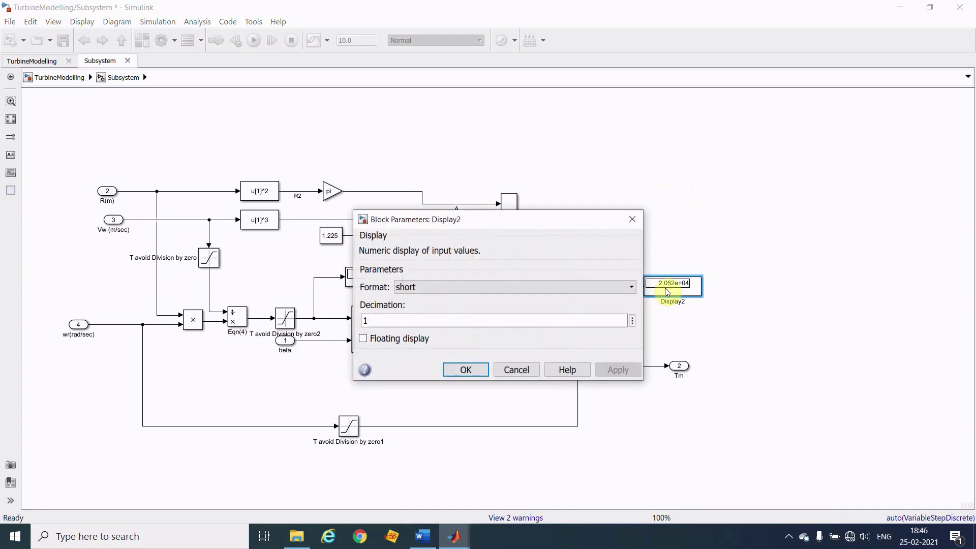
click(493, 287)
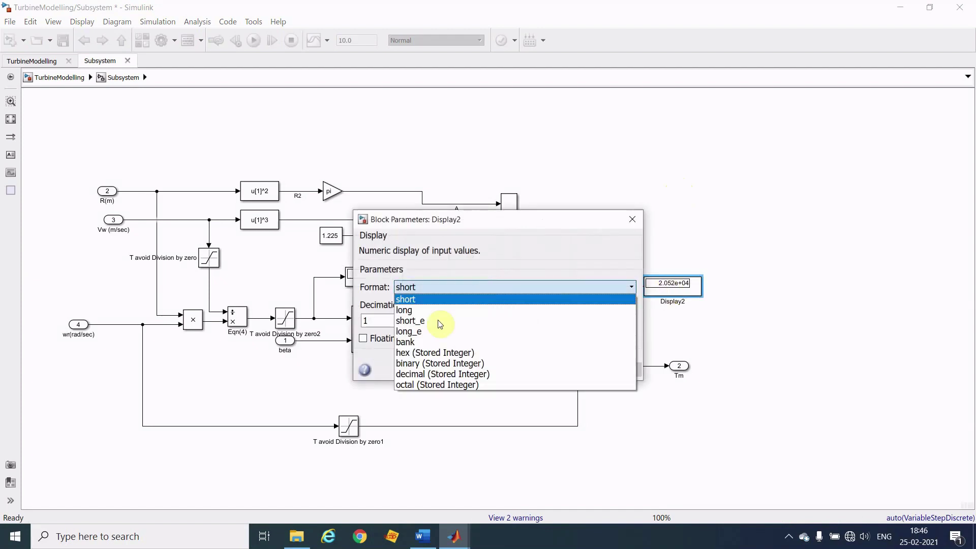
click(418, 342)
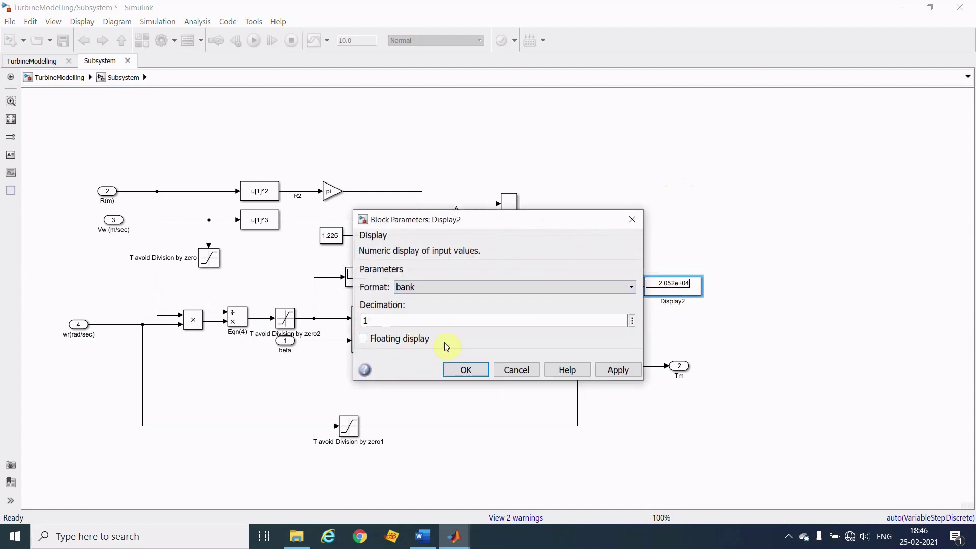
click(614, 372)
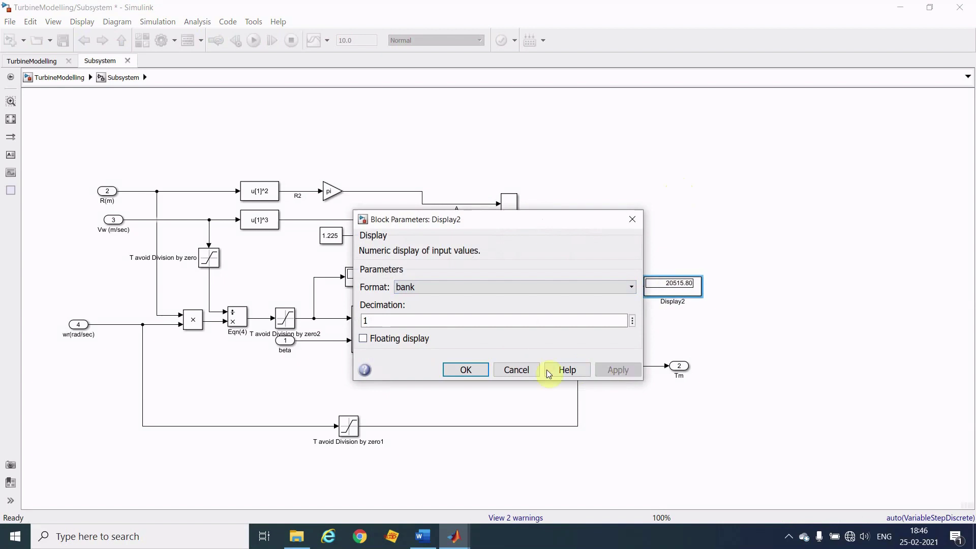
click(465, 370)
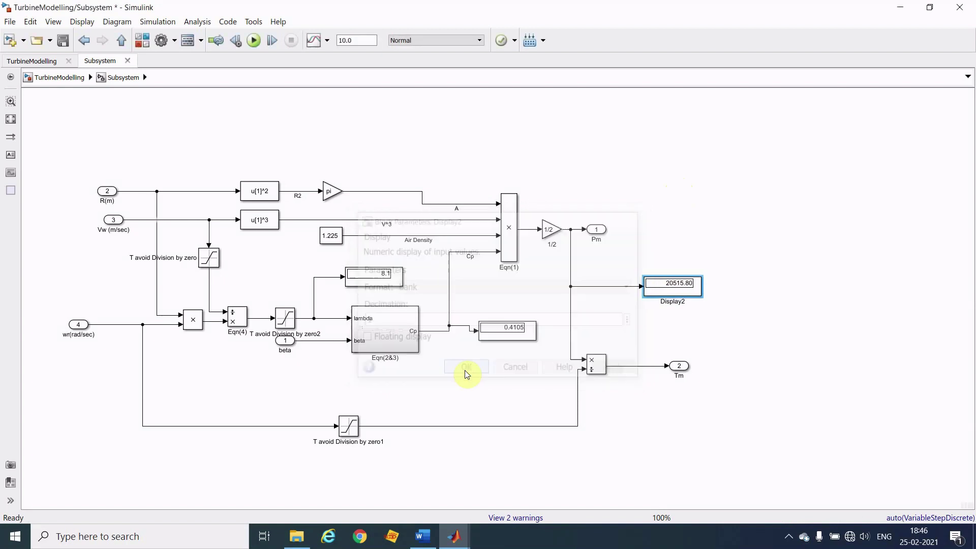
click(254, 40)
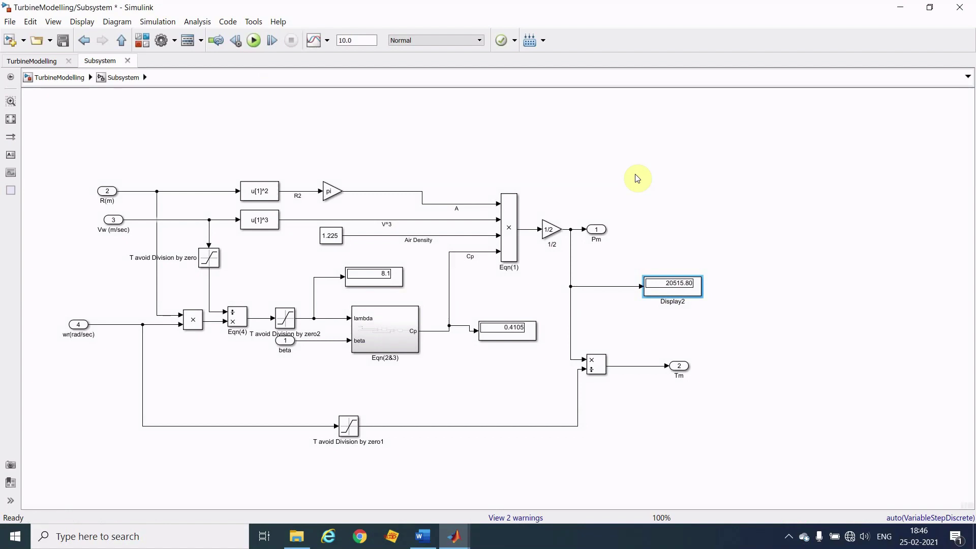
Step: Return to the top level of TurbineModelling and rename the Subsystem block "Wind turbine of 20.5KW"
click(72, 77)
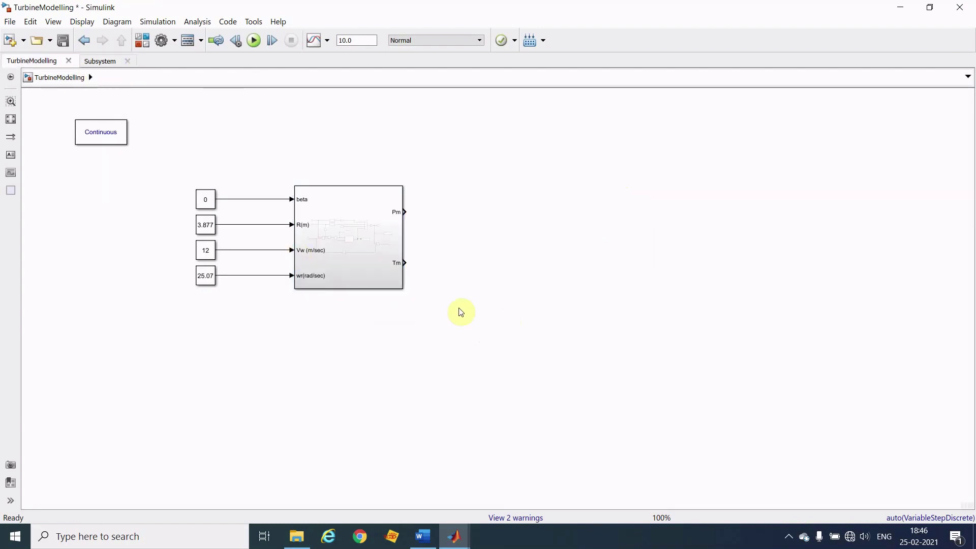
click(378, 272)
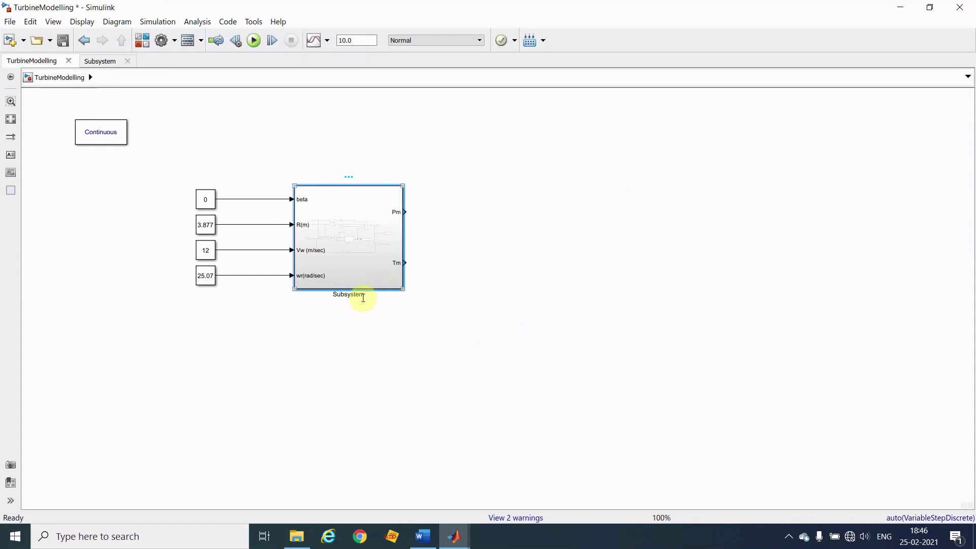
click(365, 297)
key(BackSpace)
key(BackSpace)
key(BackSpace)
key(BackSpace)
key(BackSpace)
key(BackSpace)
key(BackSpace)
key(BackSpace)
key(BackSpace)
text(Wind )
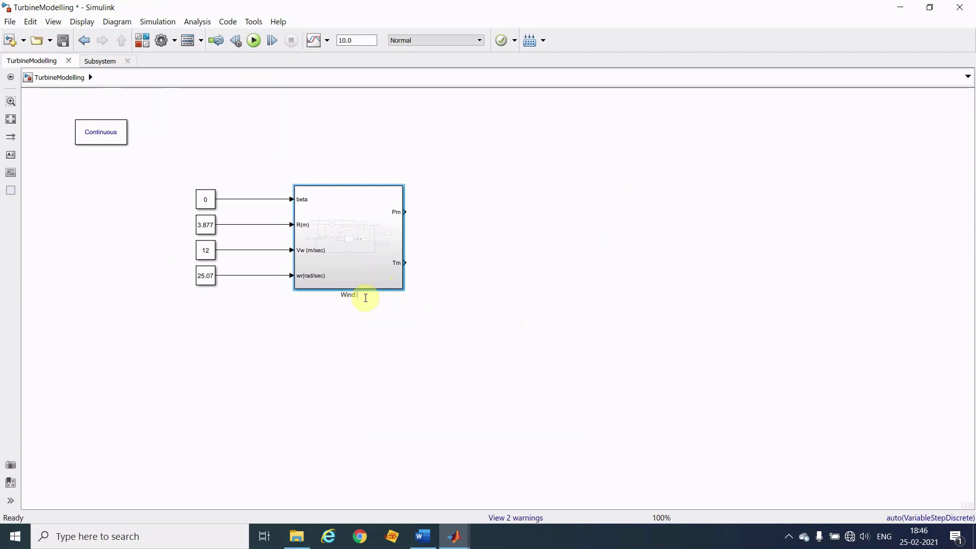
text(turbine m)
text(f 20.5)
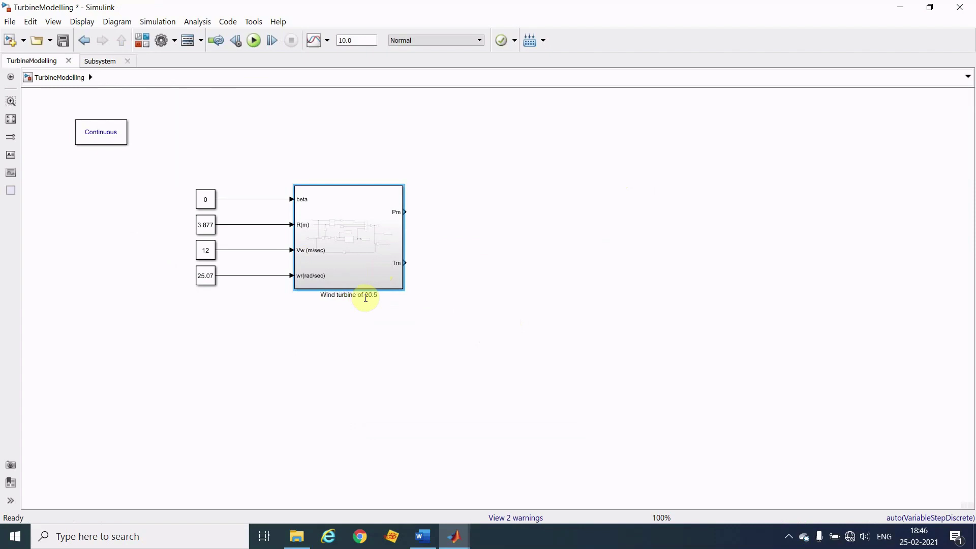
text(KW)
click(502, 325)
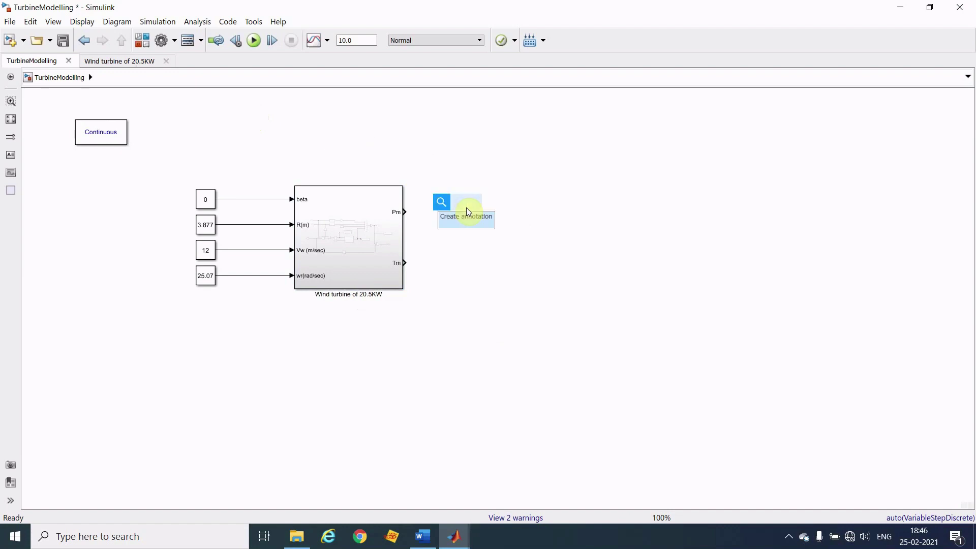
Step: Add a Display block beside the wind turbine block, connect it to the Pm output, and align it with that port
text(disp)
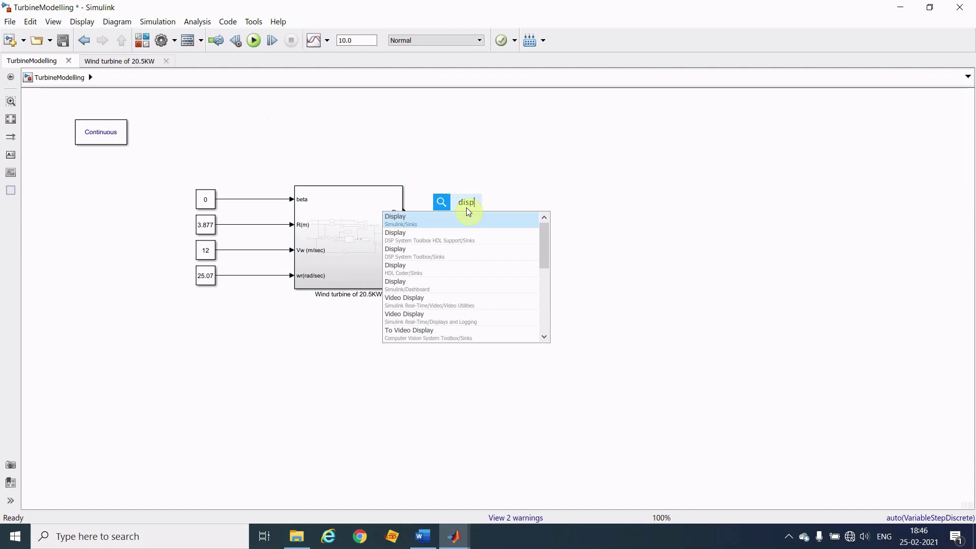
key(Return)
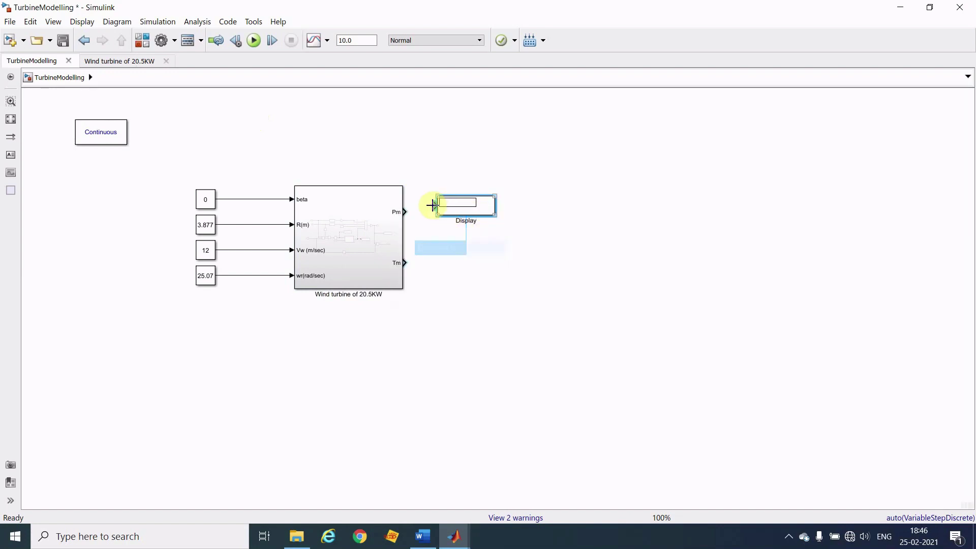
drag(433, 205, 406, 211)
drag(473, 214, 474, 220)
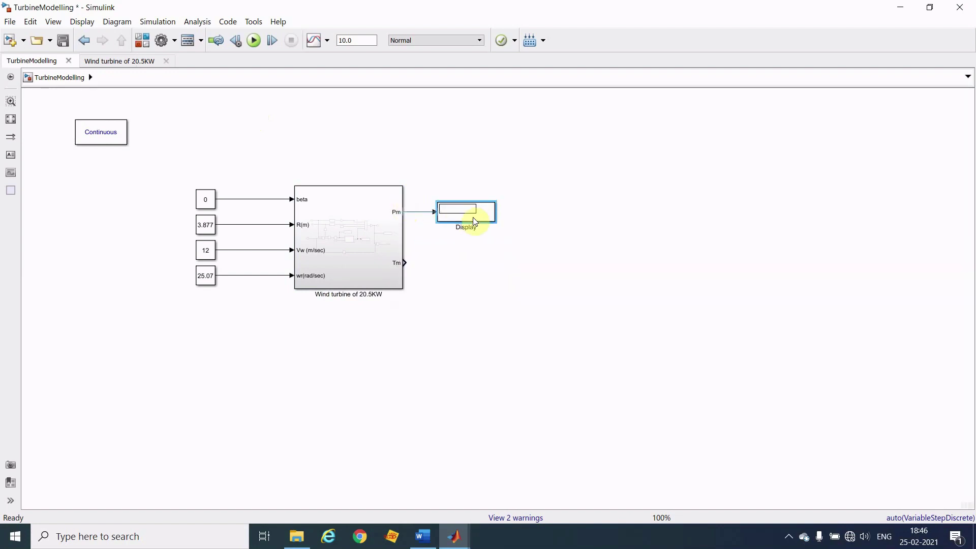
Step: Set the top-level Pm display's number format to bank and run the simulation
click(473, 218)
double_click(472, 220)
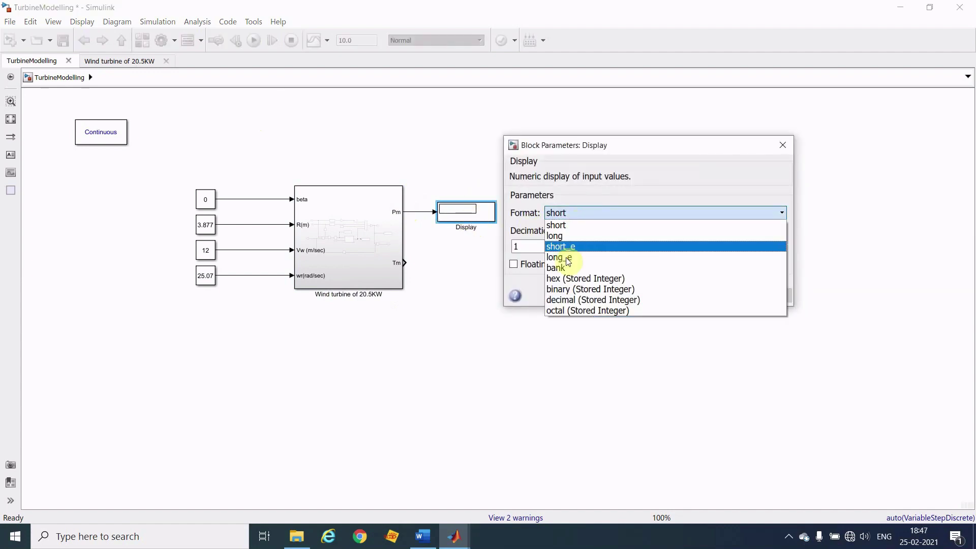
click(559, 269)
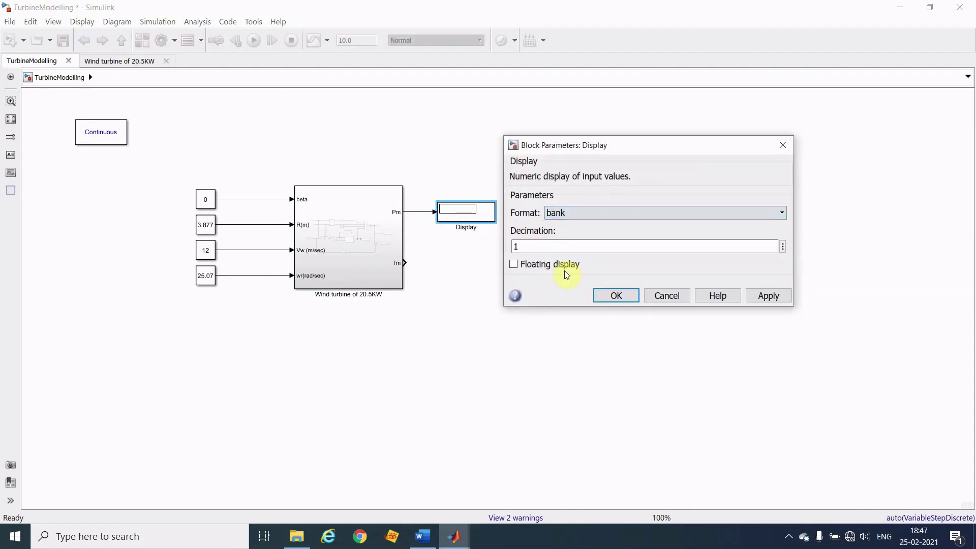
click(612, 296)
click(253, 44)
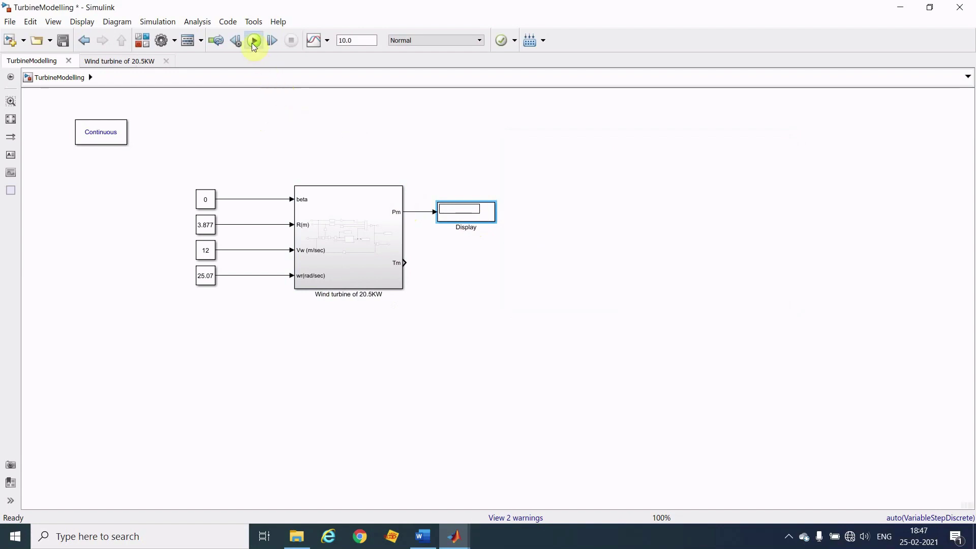